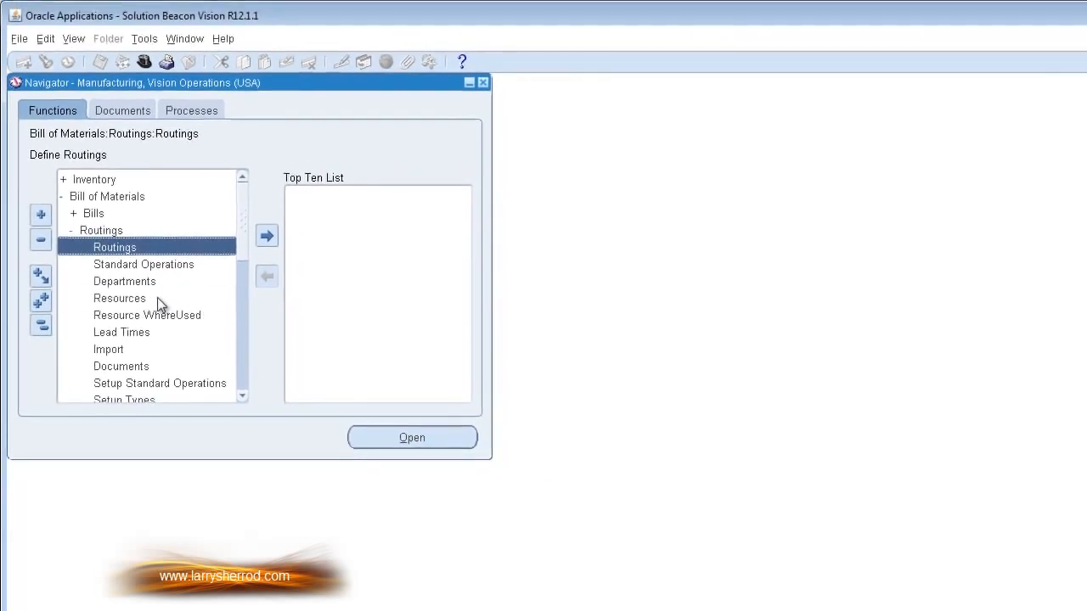
Step: Open the Resources form from the Routings functions and find the assembly labor resource LBR-ASSY
double_click(169, 295)
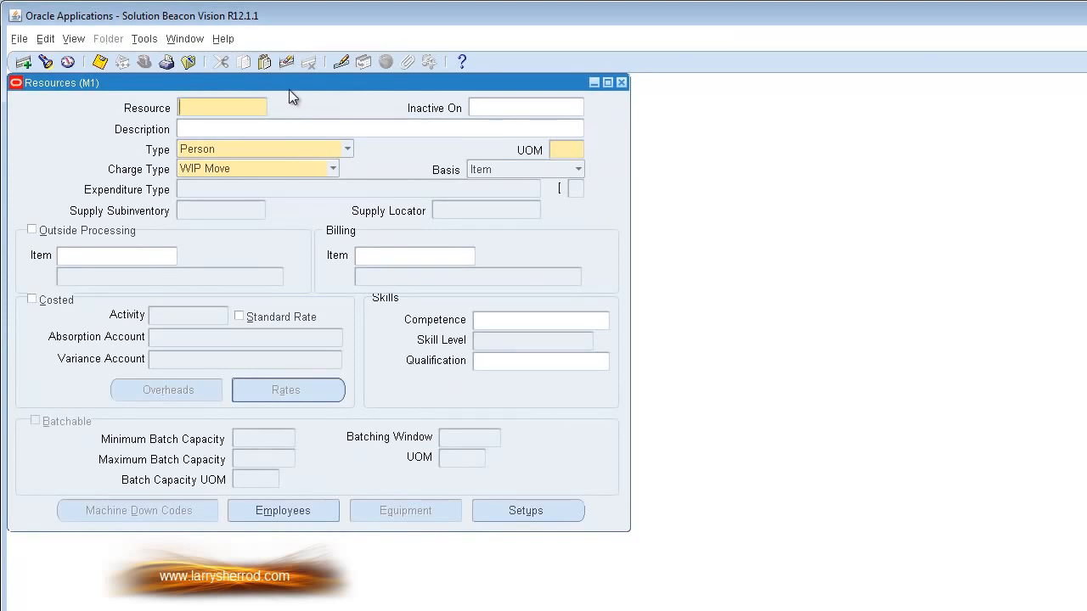
drag(287, 84, 465, 97)
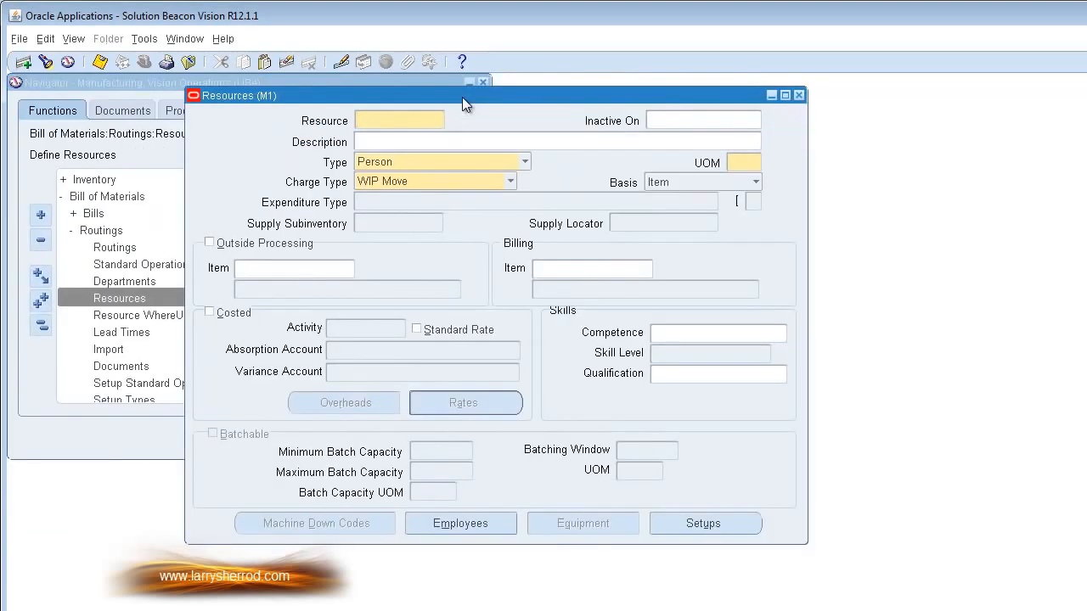
click(45, 62)
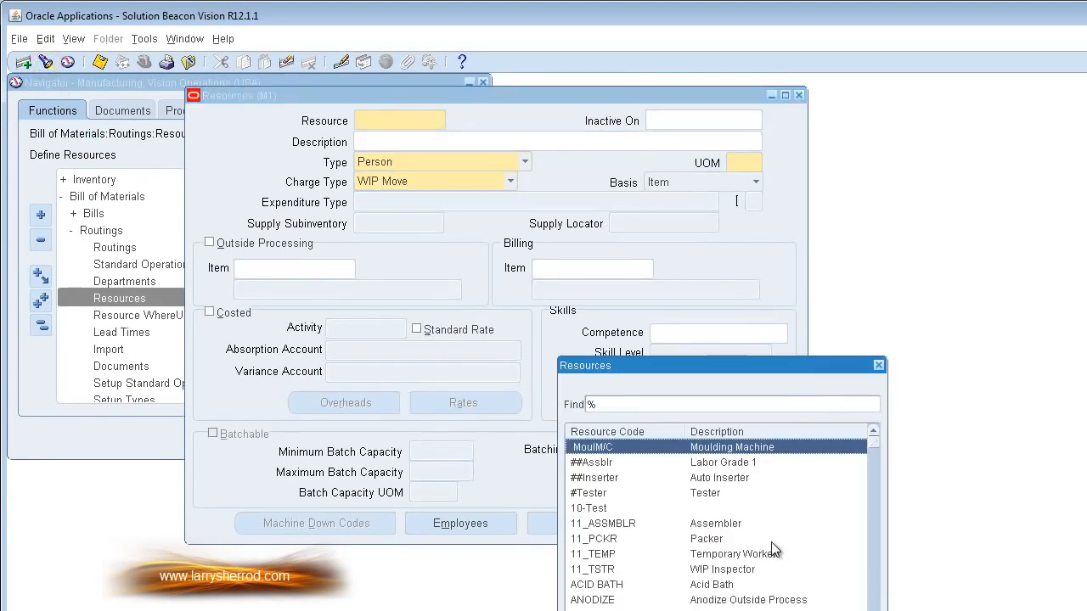
text(l)
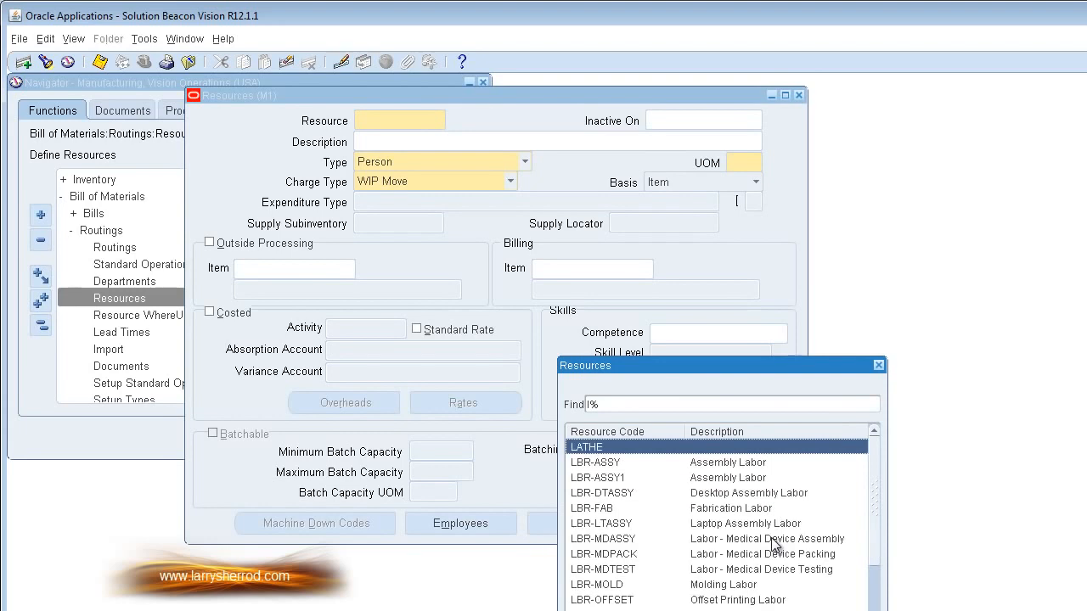
click(724, 463)
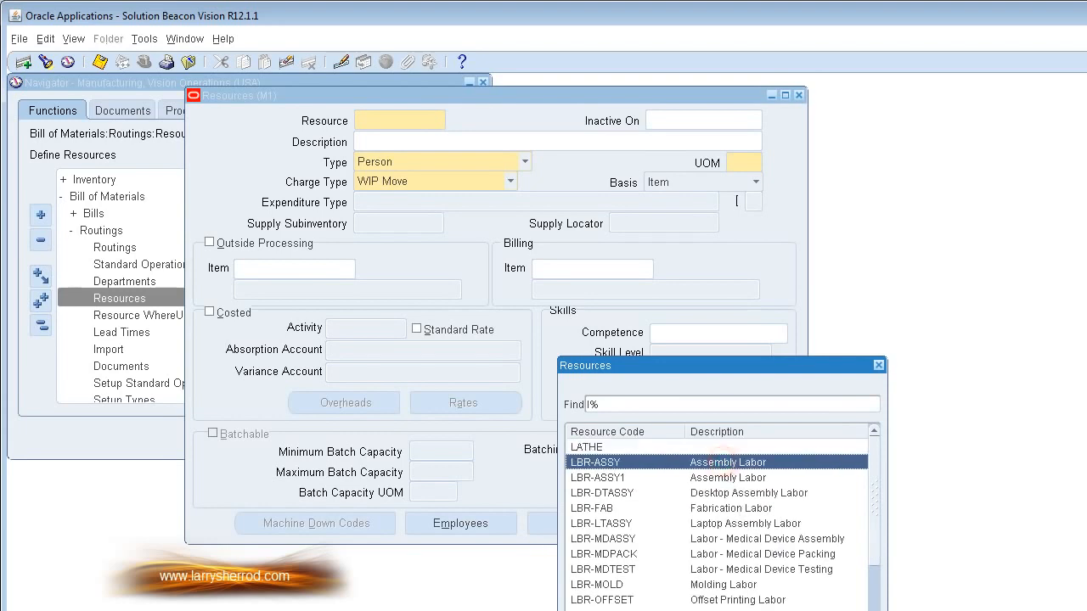
key(Return)
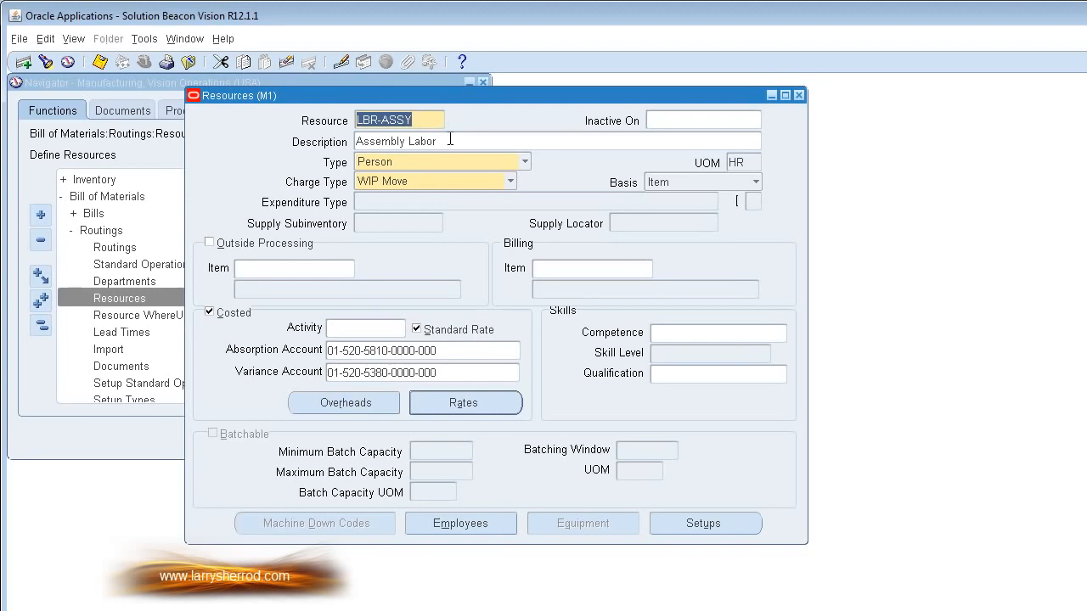
Step: Review the available Type, Charge Type and Basis options and the UOM of the LBR-ASSY resource
click(524, 163)
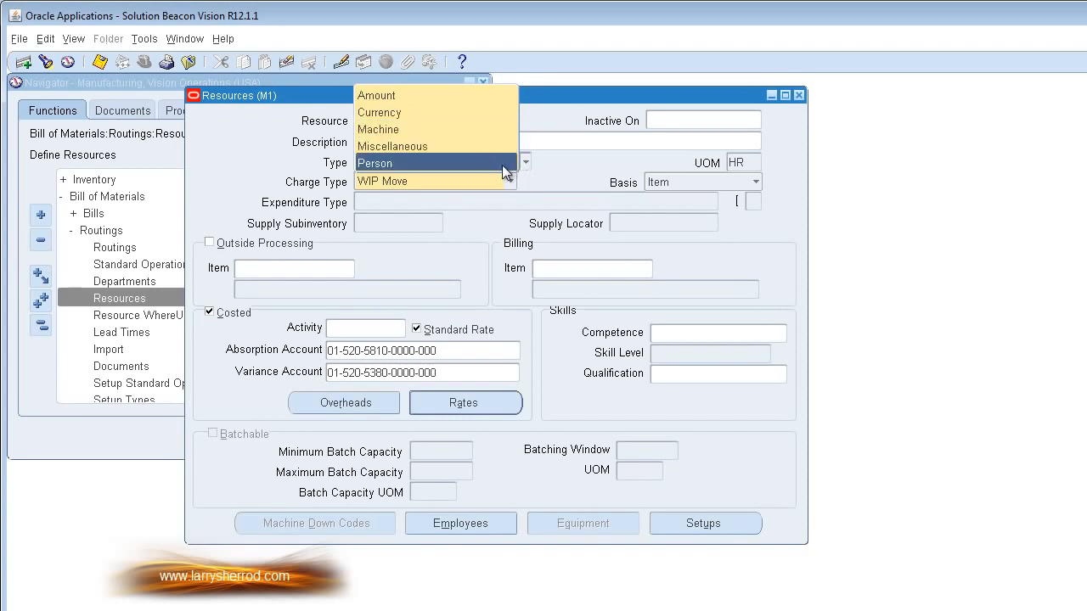
click(502, 164)
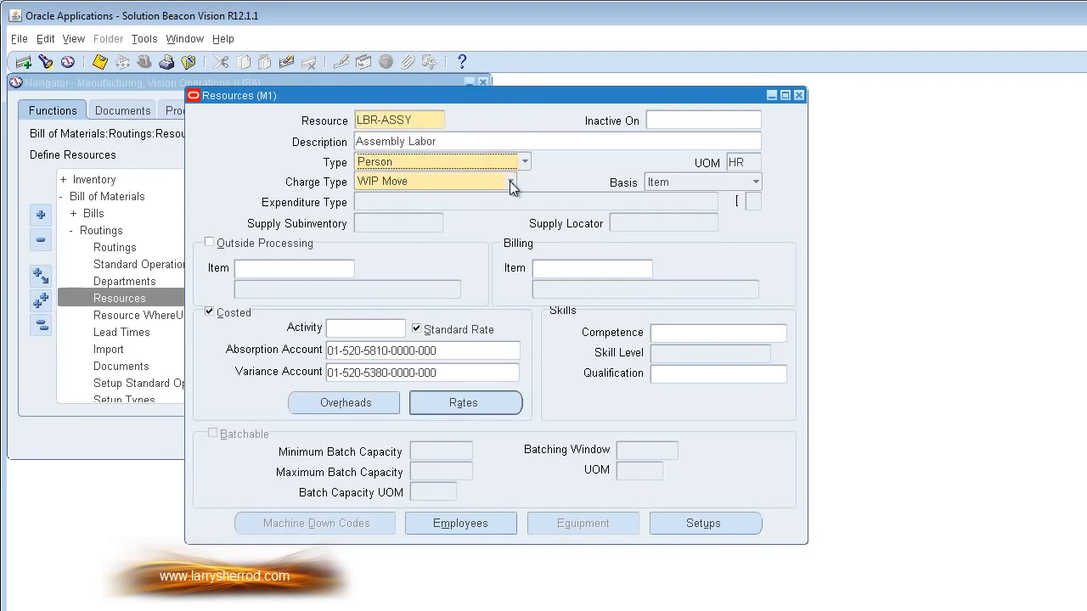
click(511, 181)
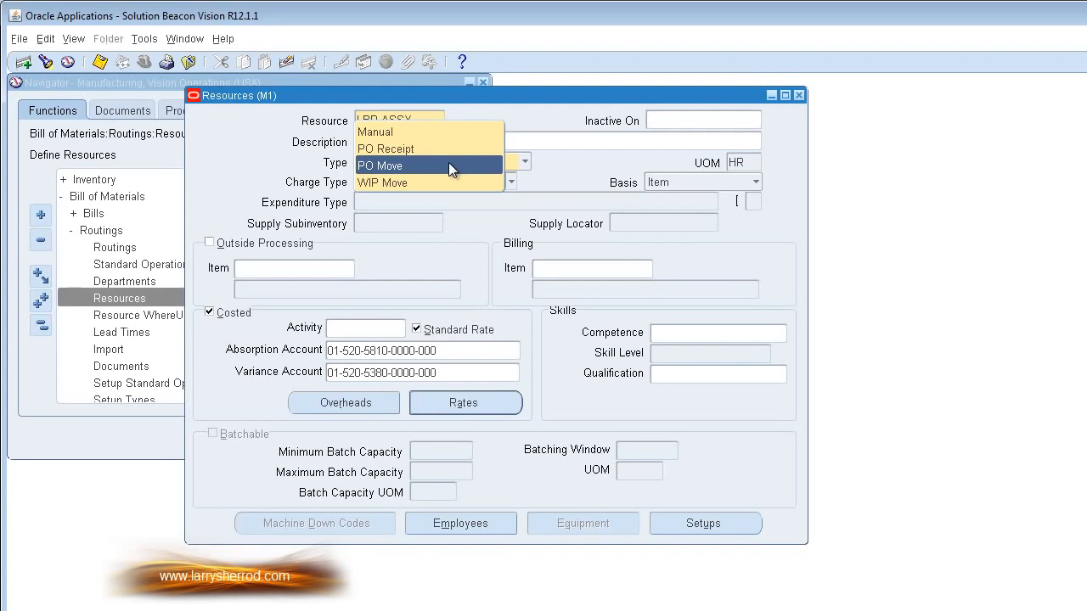
click(494, 181)
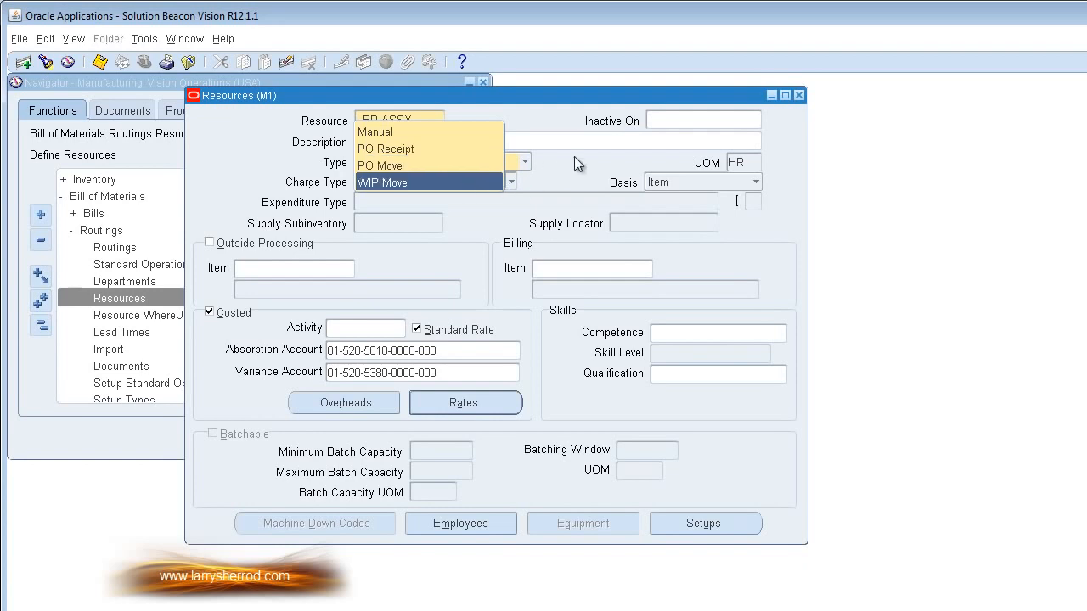
click(753, 163)
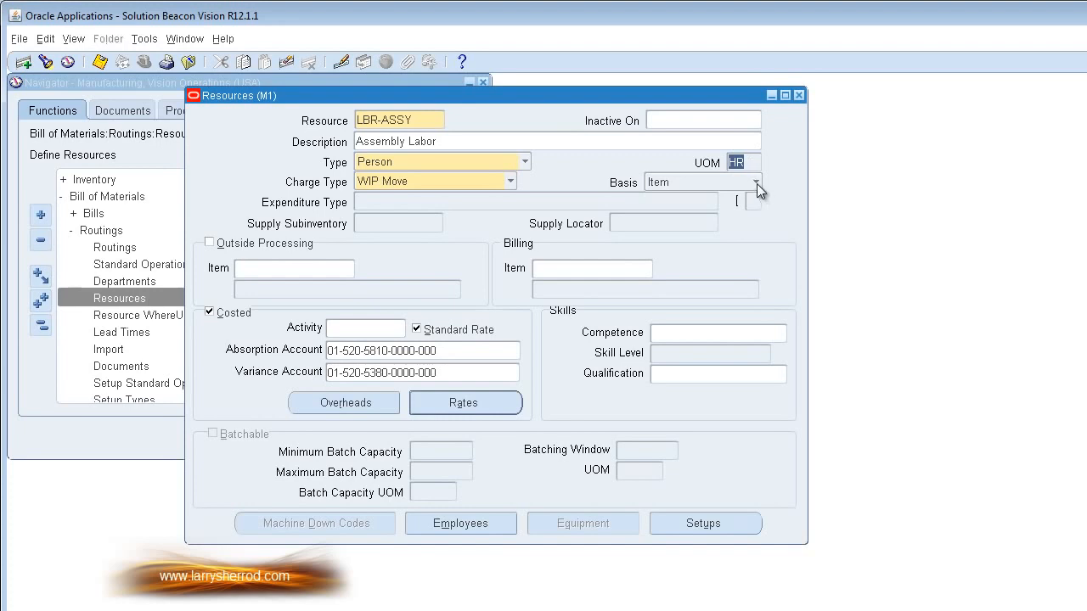
click(757, 184)
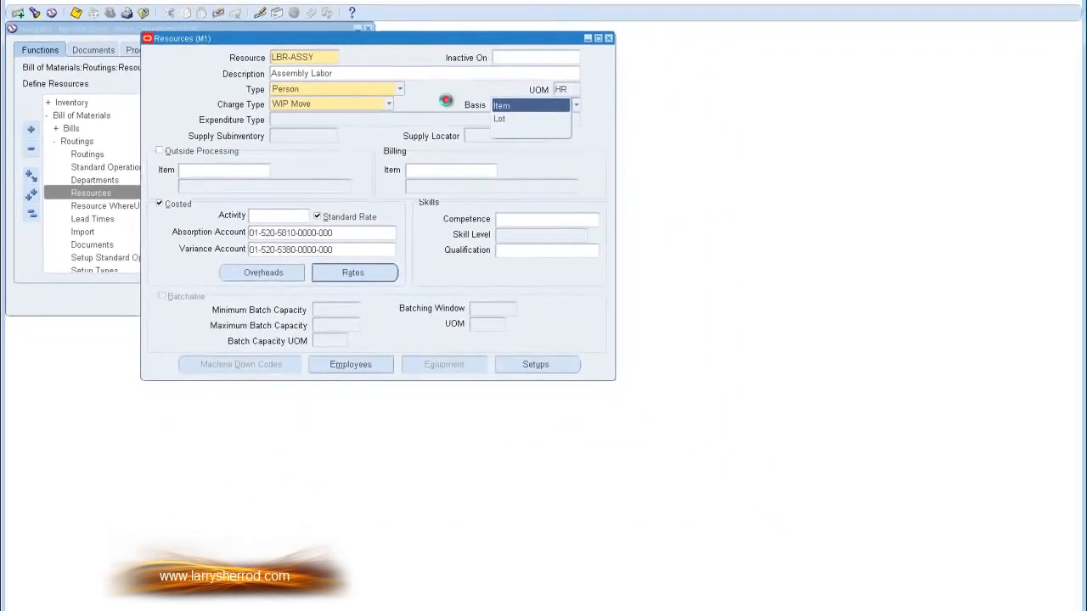
click(586, 176)
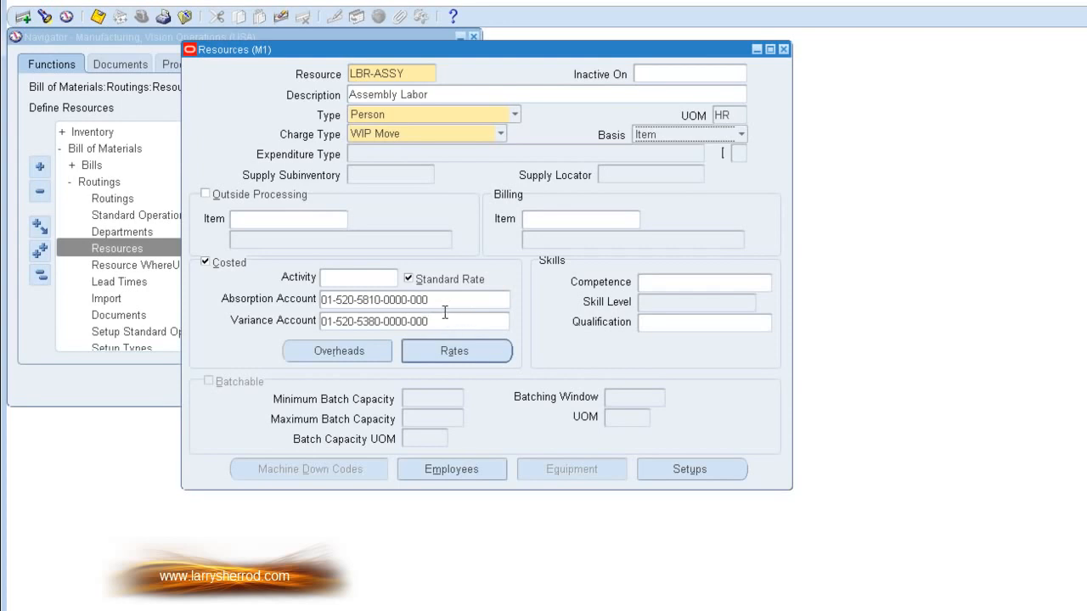
Step: Examine the segment breakdown of the resource's absorption account
click(447, 301)
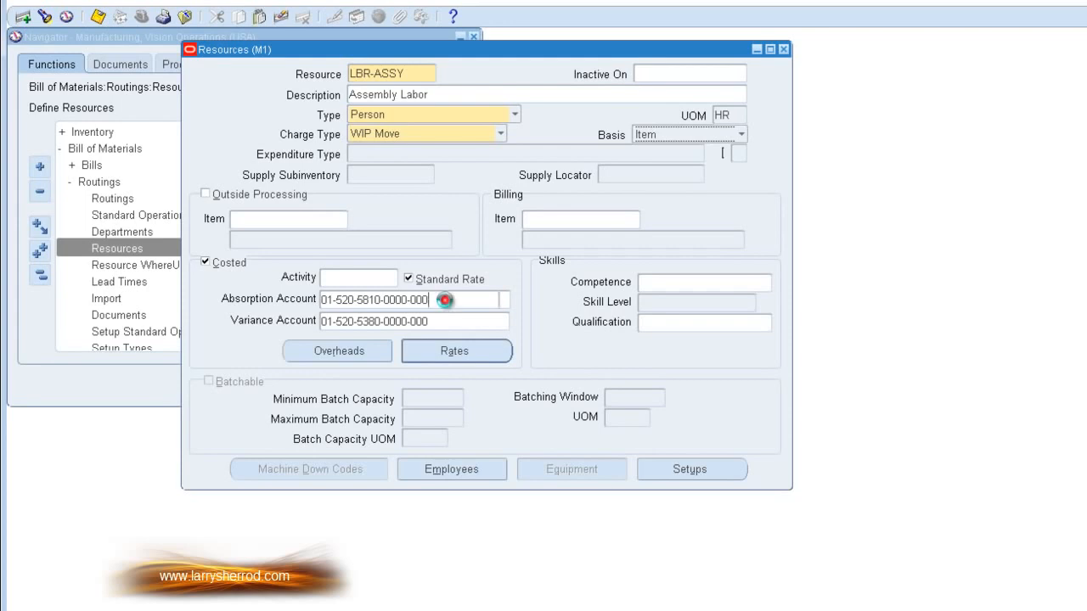
click(504, 302)
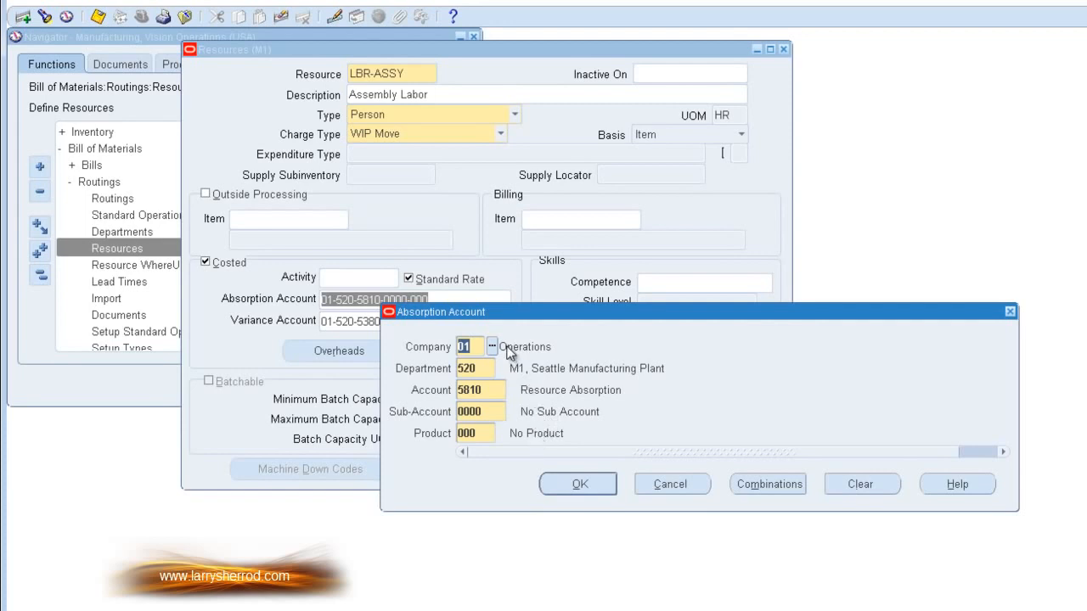
click(583, 488)
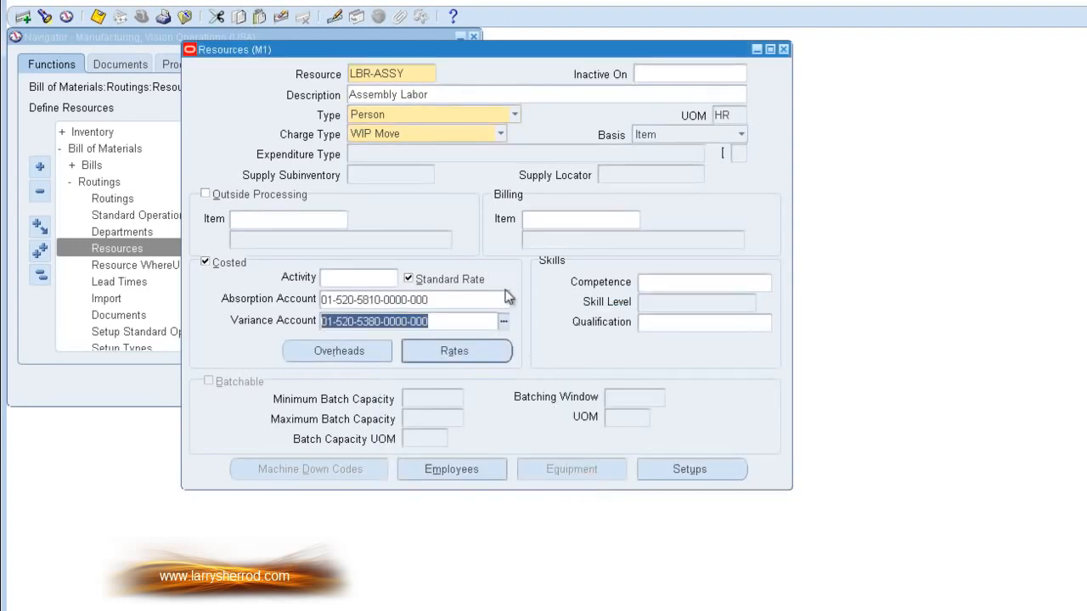
Step: Review the Frozen and Pending unit costs in the LBR-ASSY resource rates, leaving the costs unedited
click(481, 358)
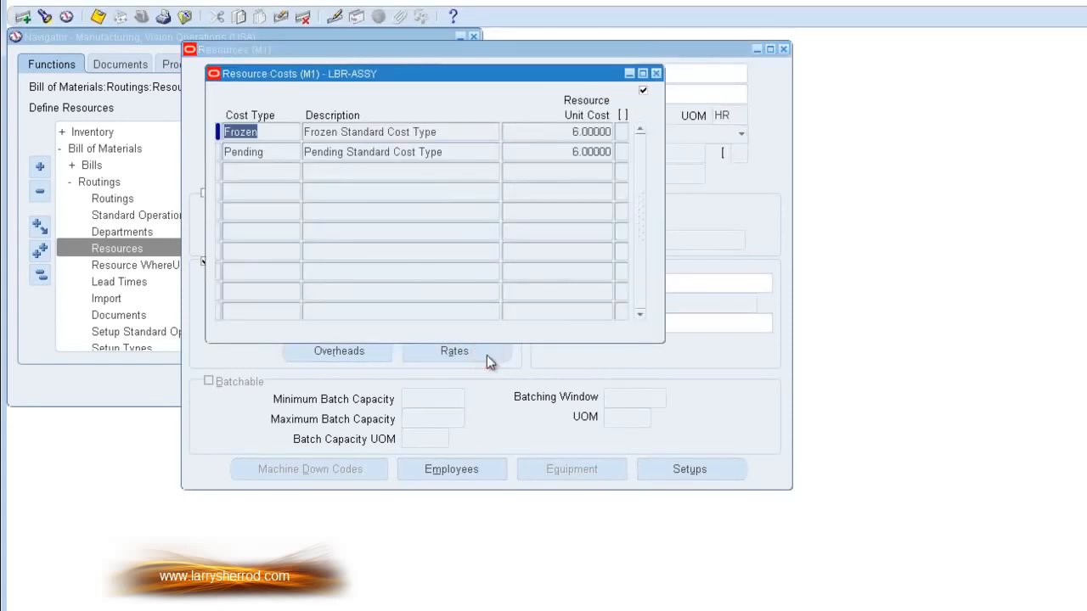
click(284, 150)
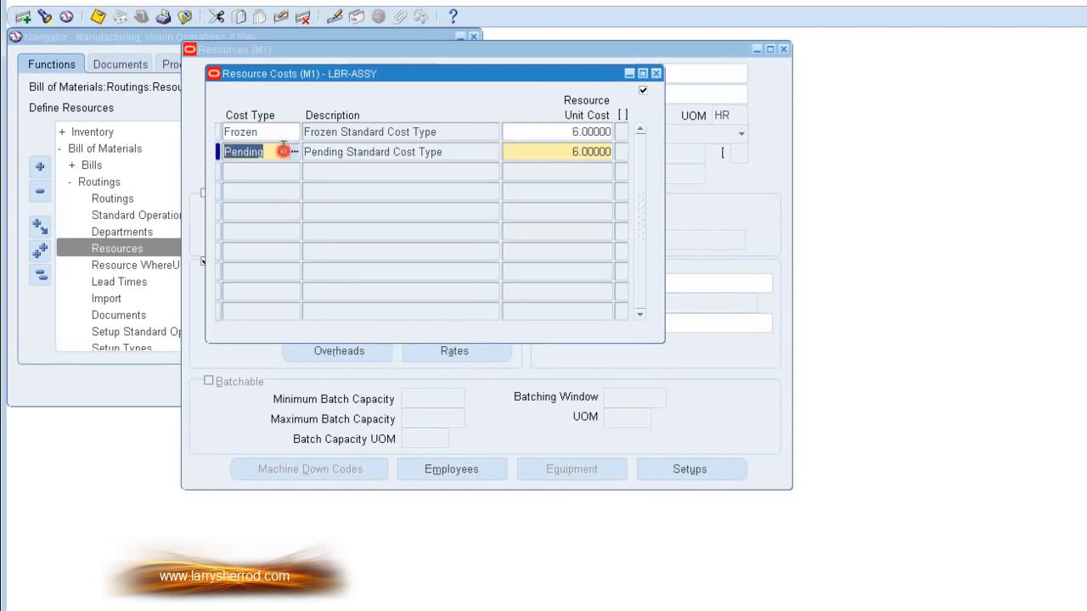
click(277, 130)
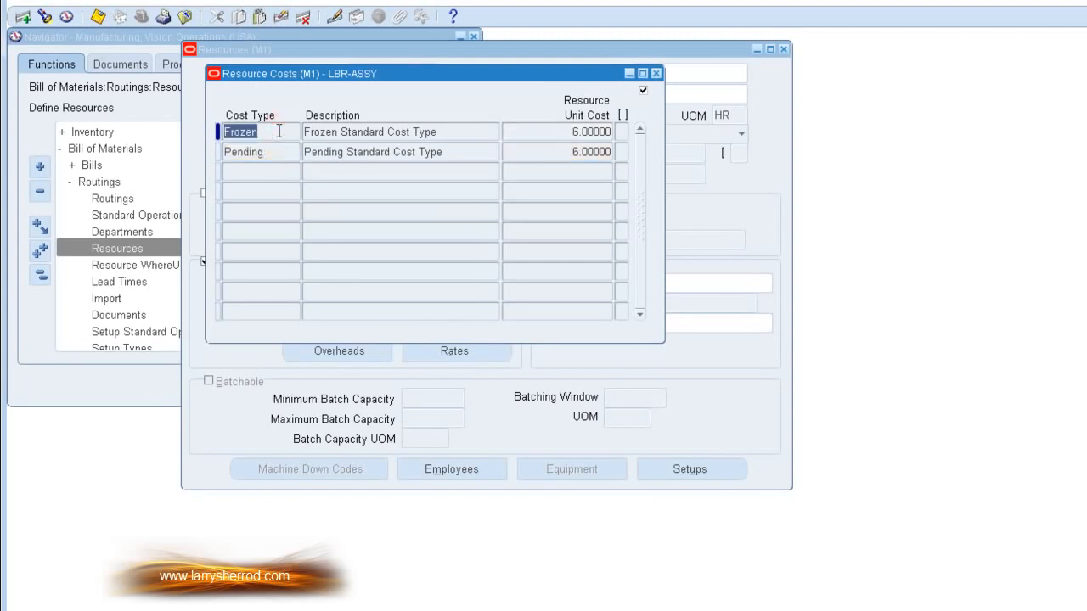
click(564, 133)
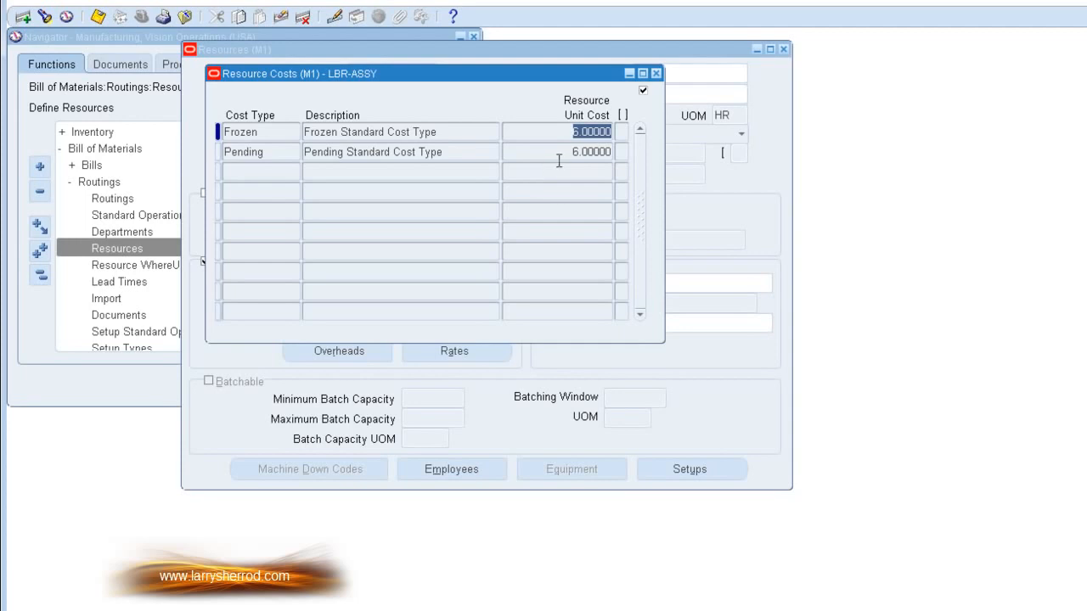
click(281, 172)
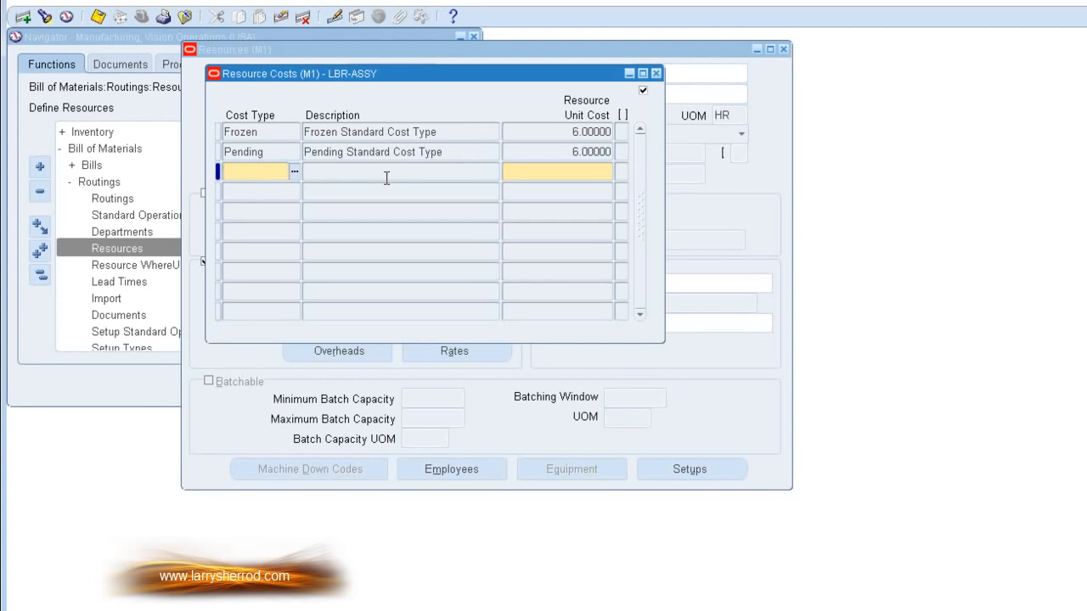
click(276, 153)
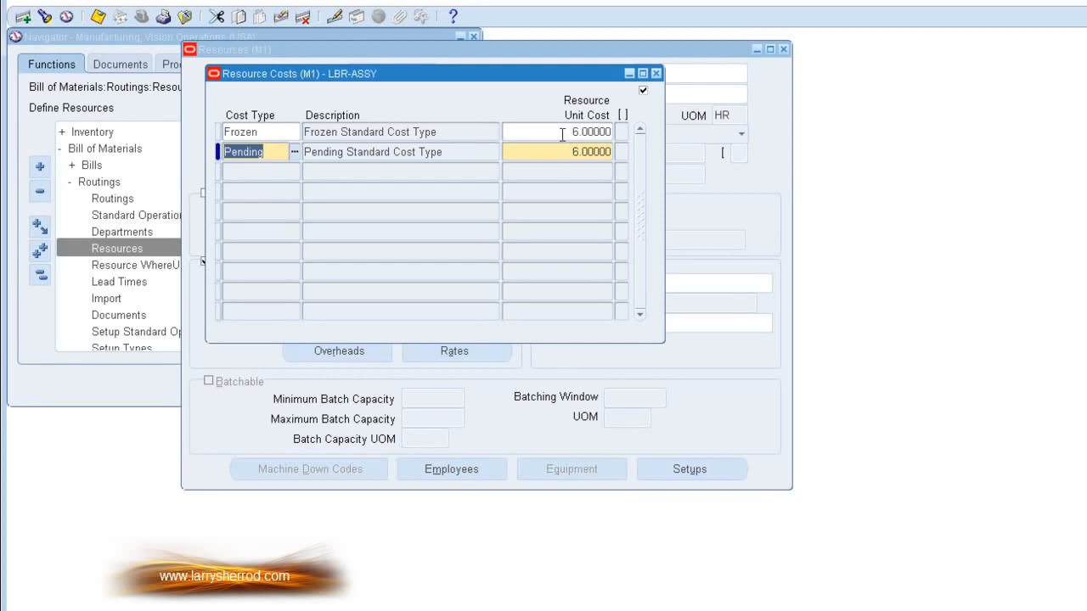
click(275, 132)
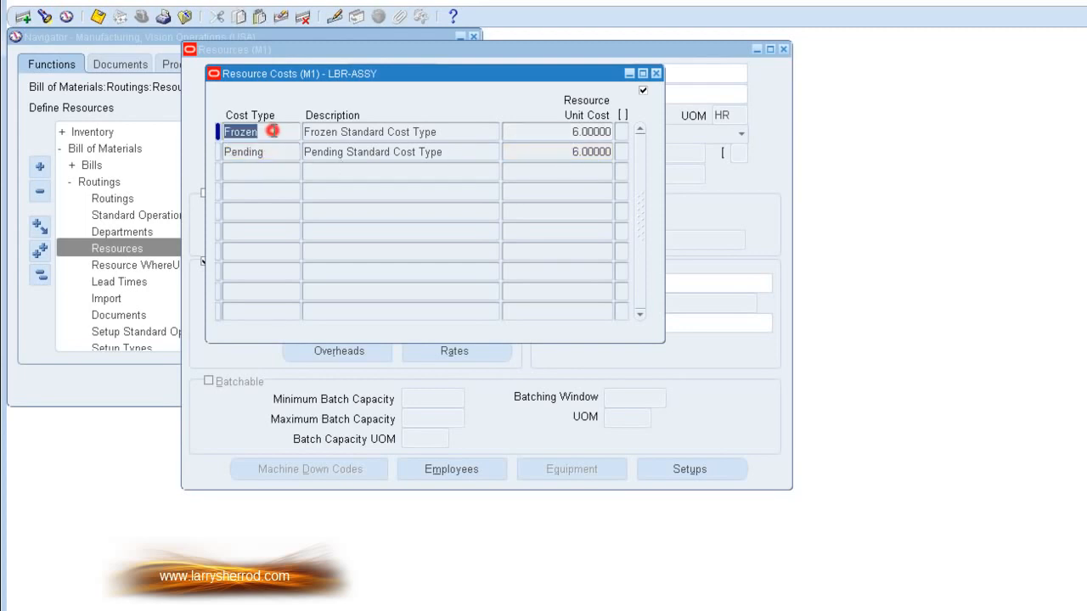
click(552, 150)
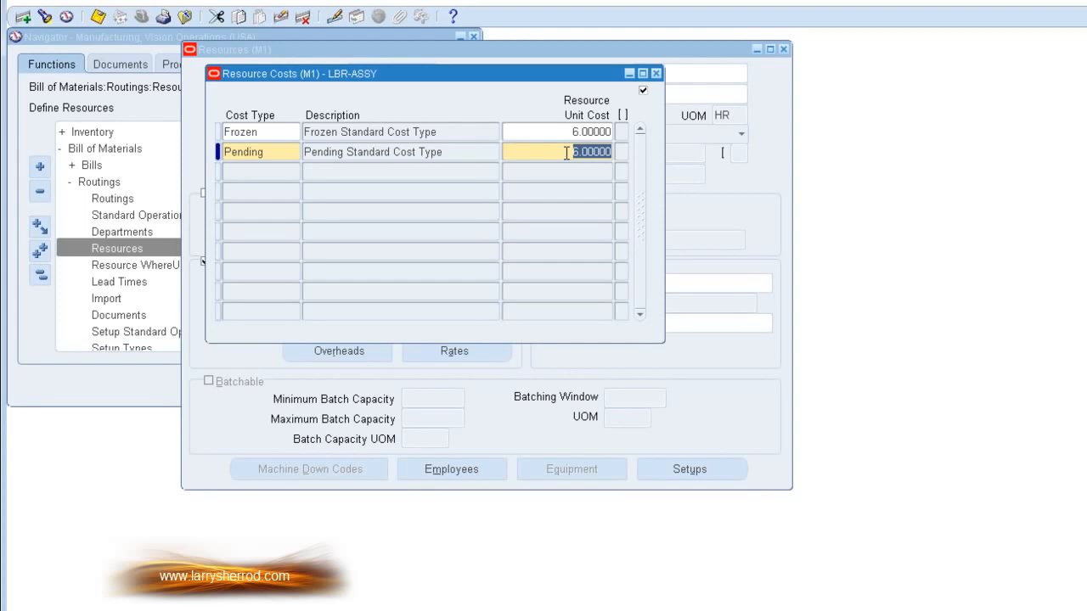
click(657, 74)
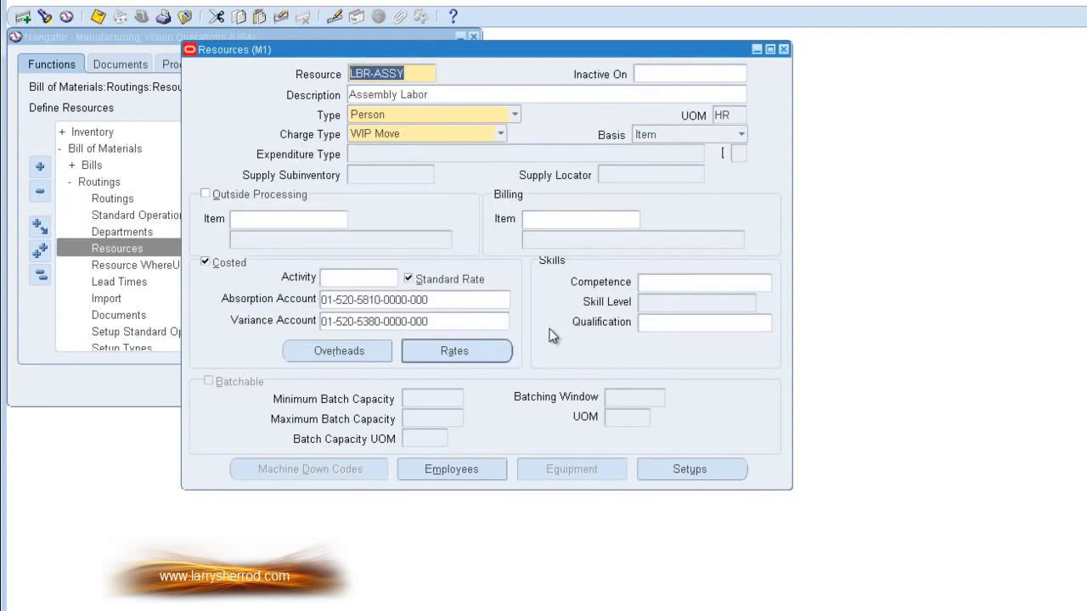
Step: Review the Benefits and MfgMgmt overhead associations of LBR-ASSY for the Frozen and Pending cost types
click(365, 358)
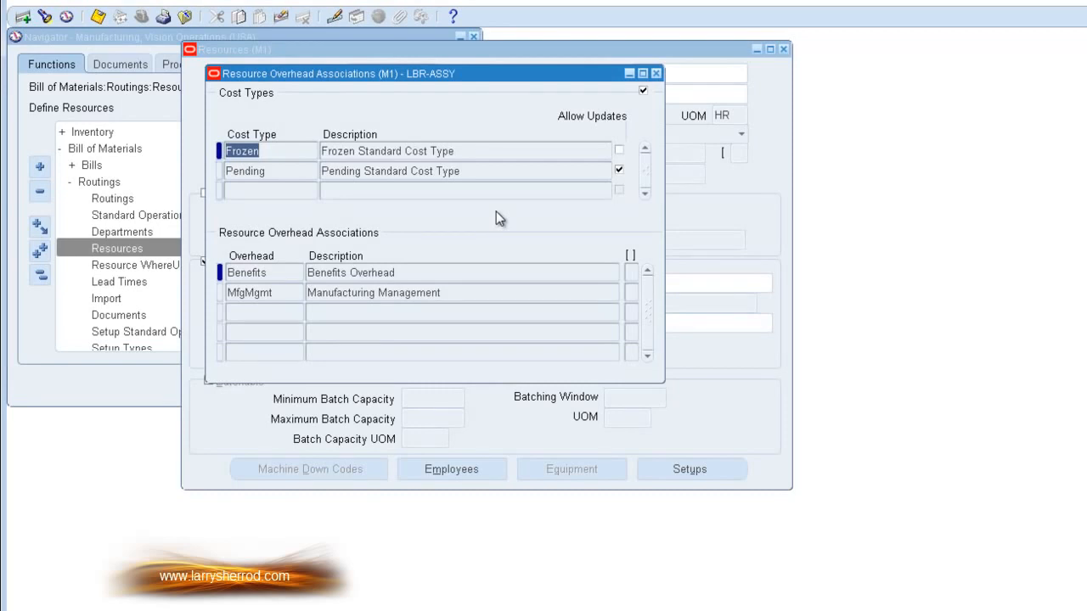
click(286, 174)
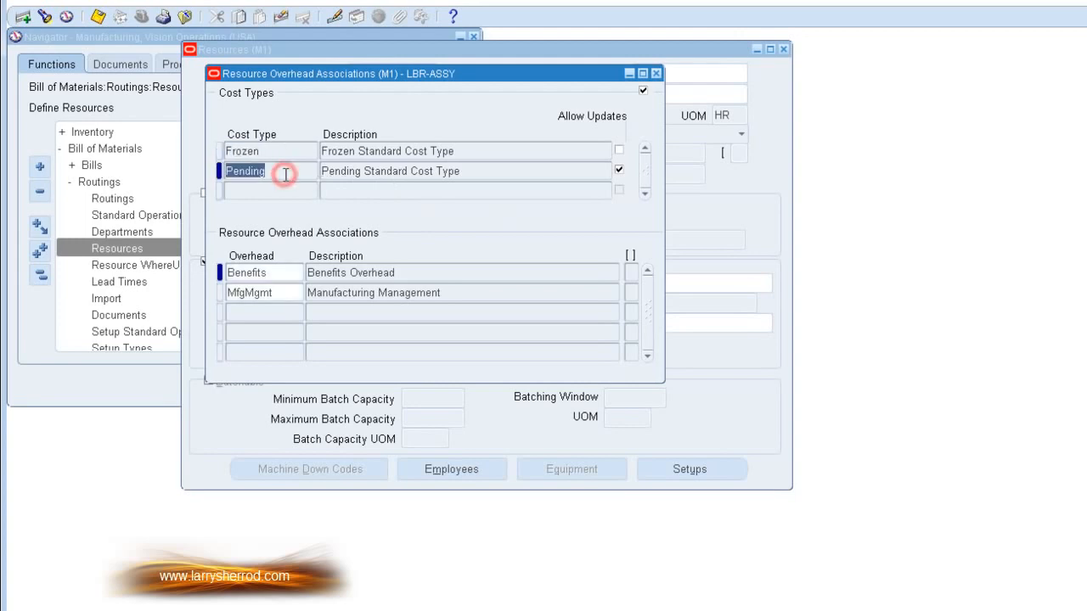
click(279, 151)
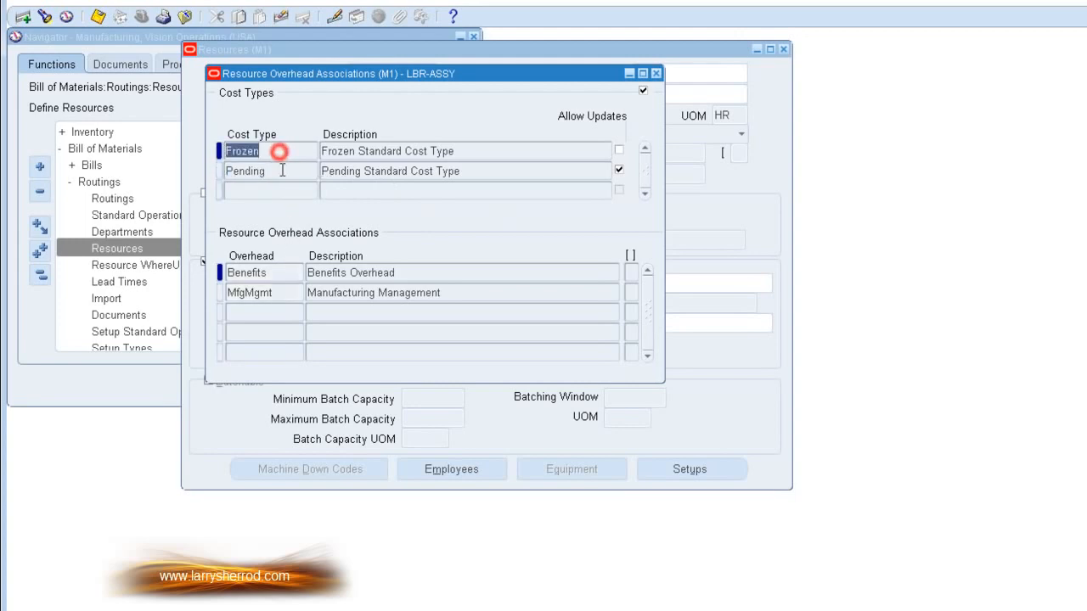
click(281, 169)
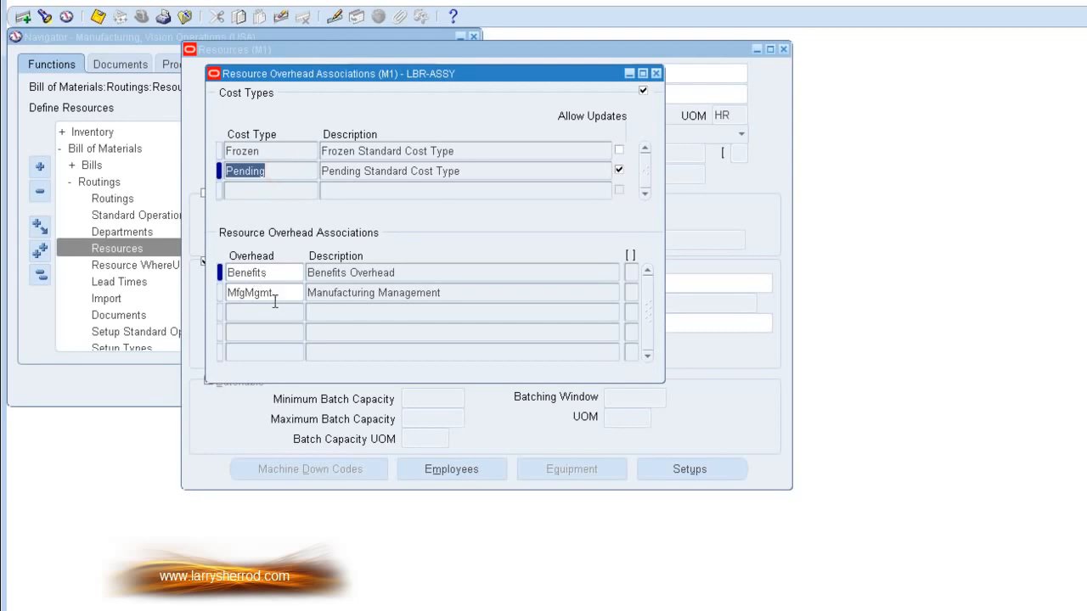
click(279, 274)
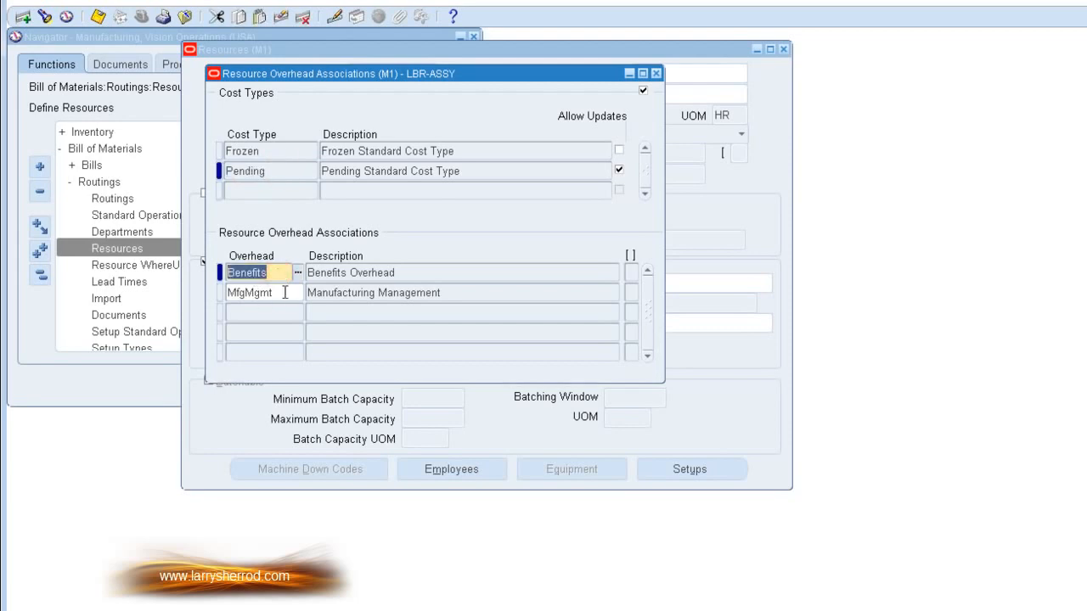
click(284, 292)
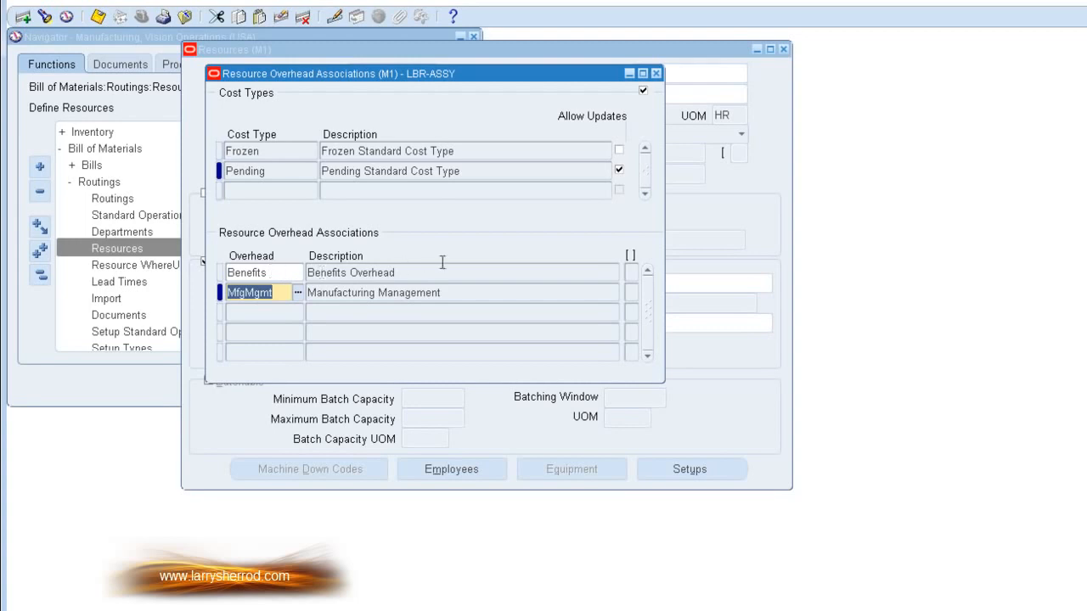
click(656, 78)
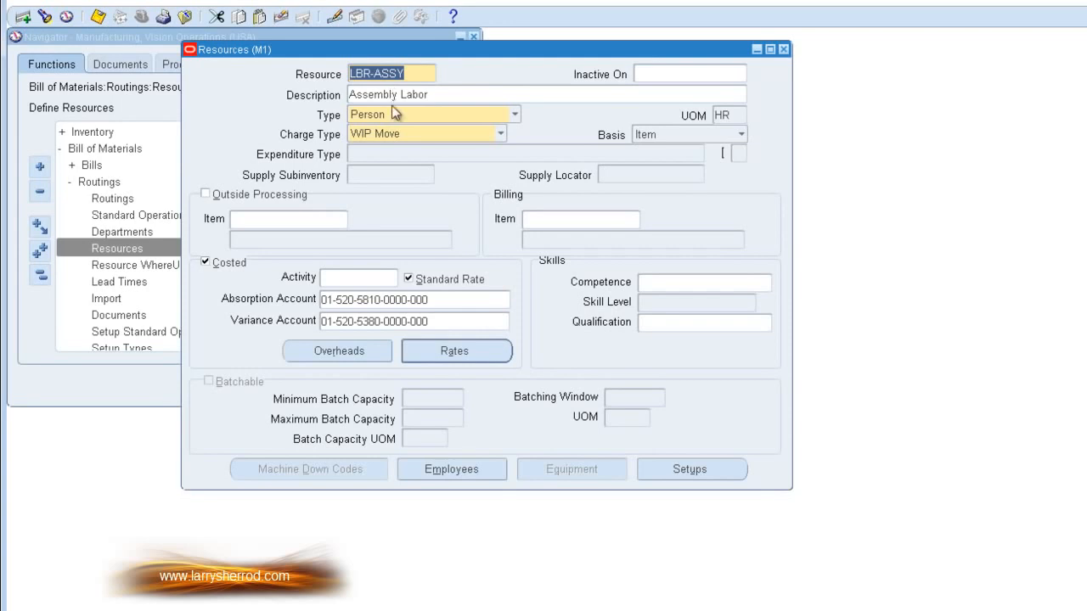
Step: View the employees assigned to the LBR-ASSY resource, then return to its definition
click(454, 473)
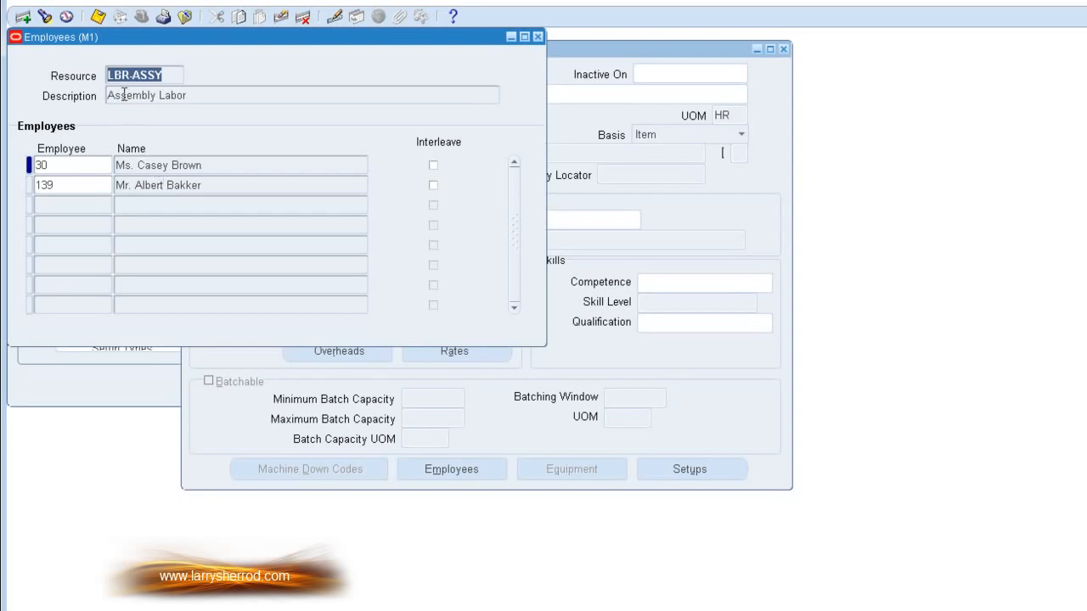
drag(291, 38, 378, 200)
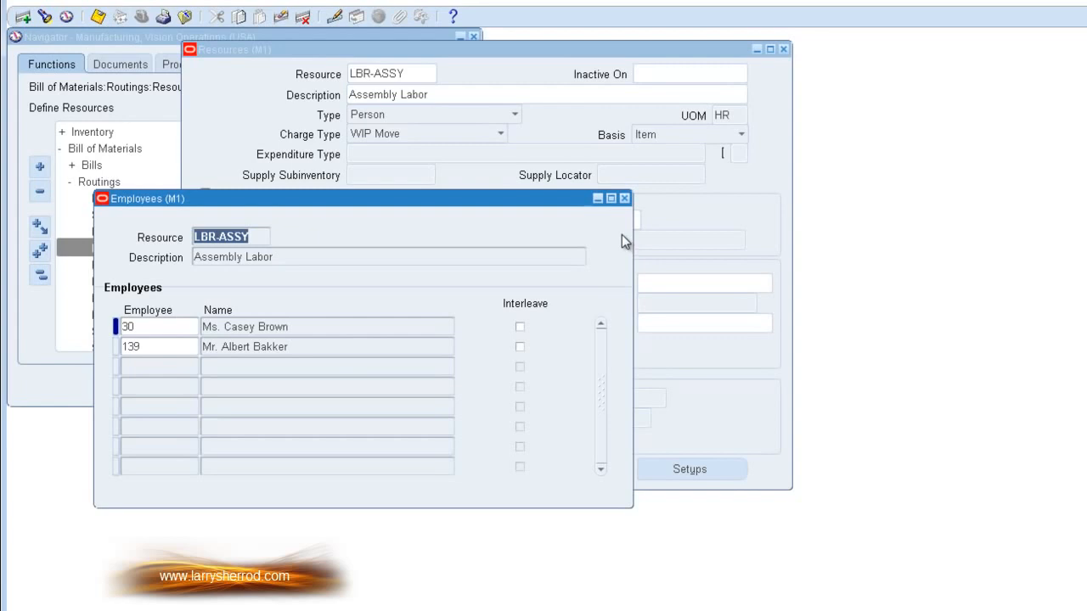
click(626, 199)
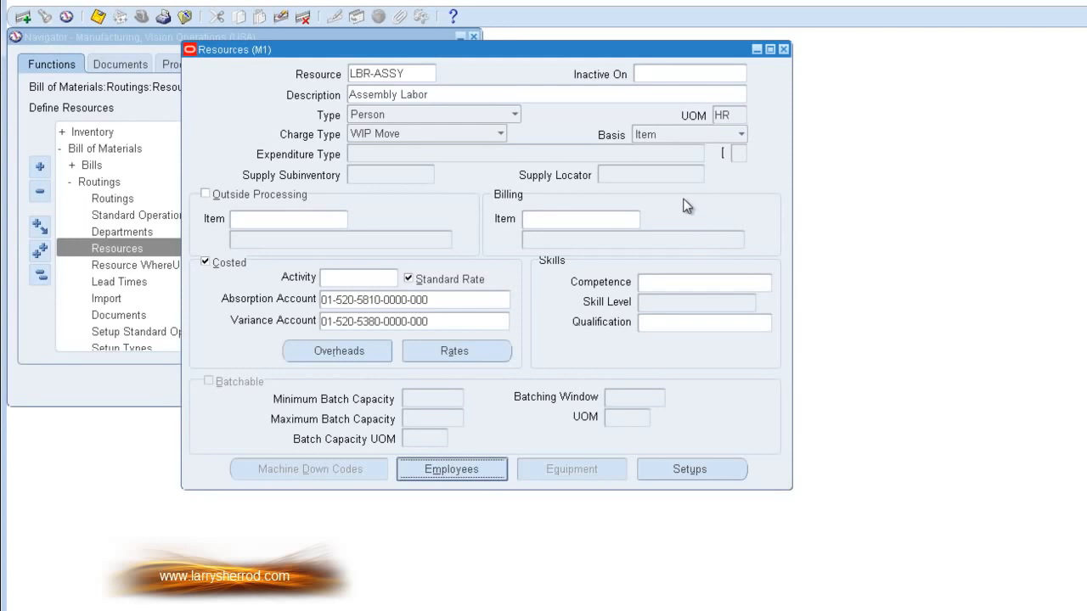
Step: Close the resource definition and retrieve the ASSEMBLY department at M1- Seattle Mfg in the Departments form
click(785, 49)
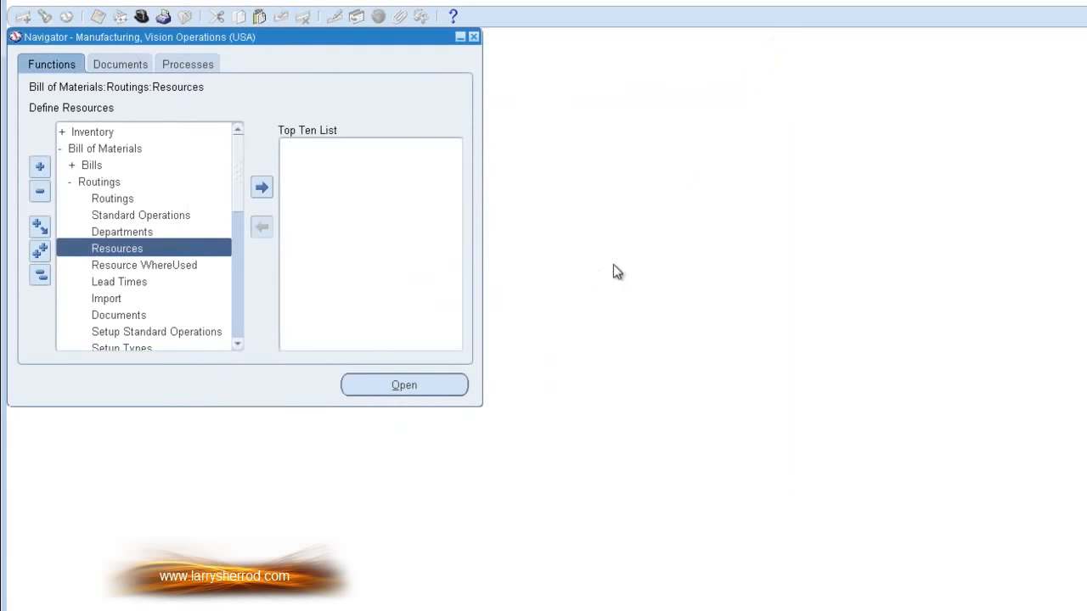
double_click(152, 234)
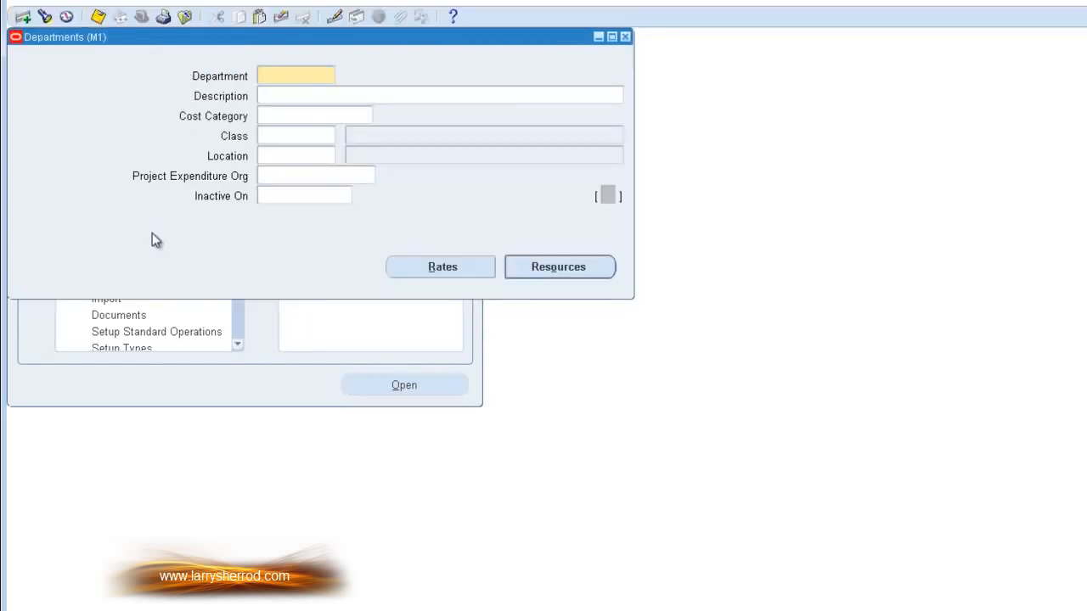
click(45, 17)
click(578, 410)
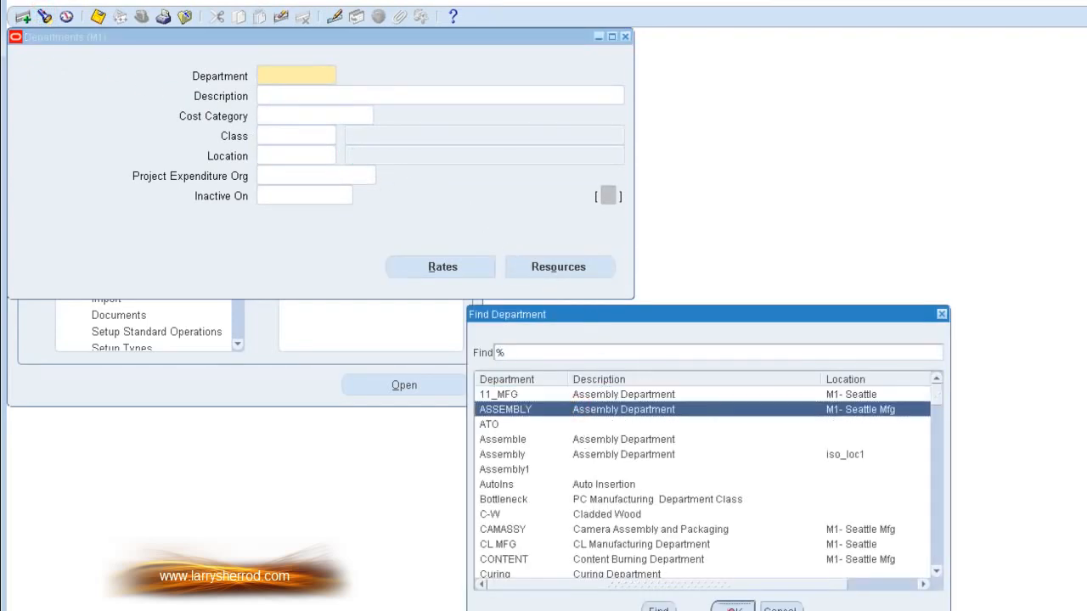
click(735, 608)
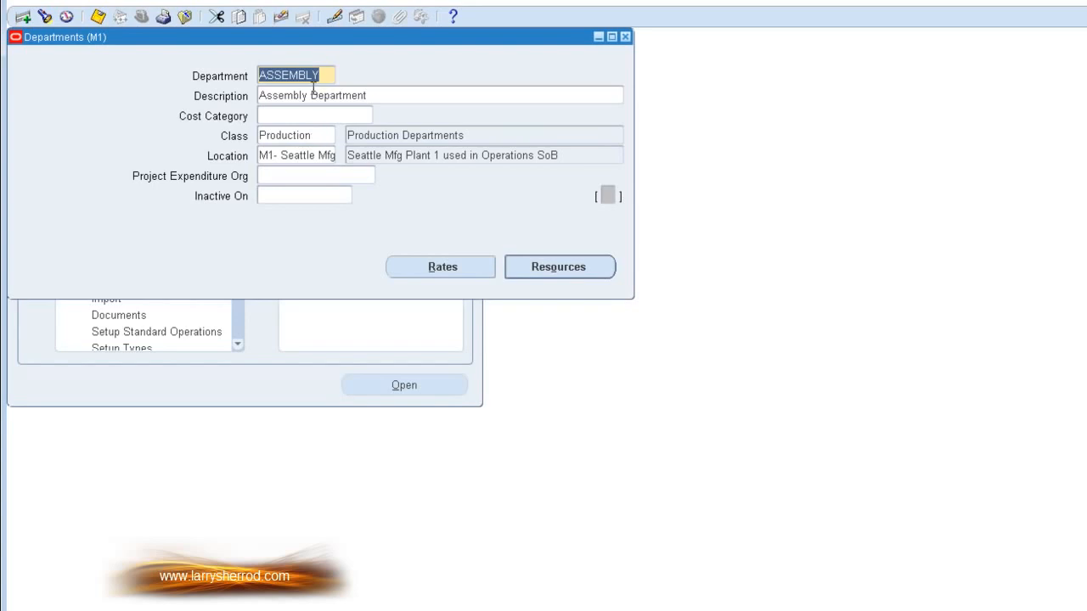
Step: Review the shifts assigned to the LBR-ASSY resource owned by the ASSEMBLY department
click(576, 267)
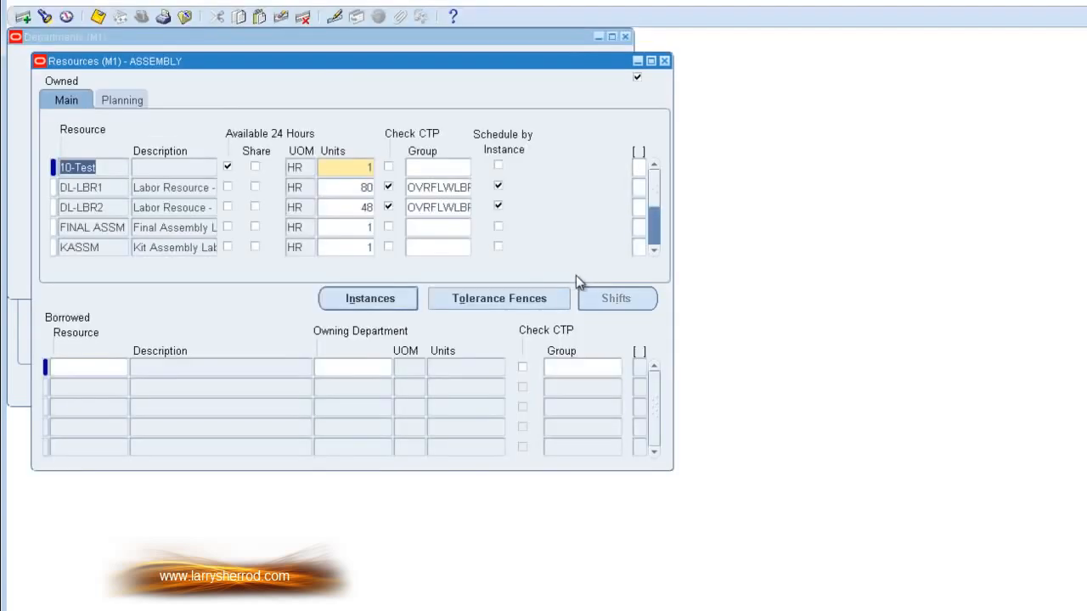
click(112, 247)
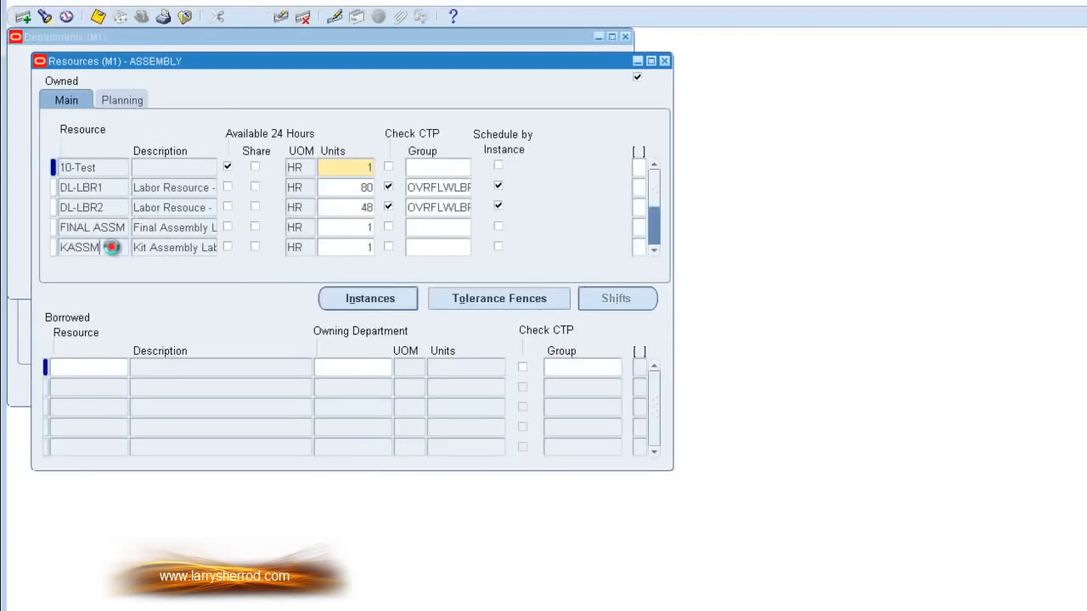
click(655, 251)
click(655, 252)
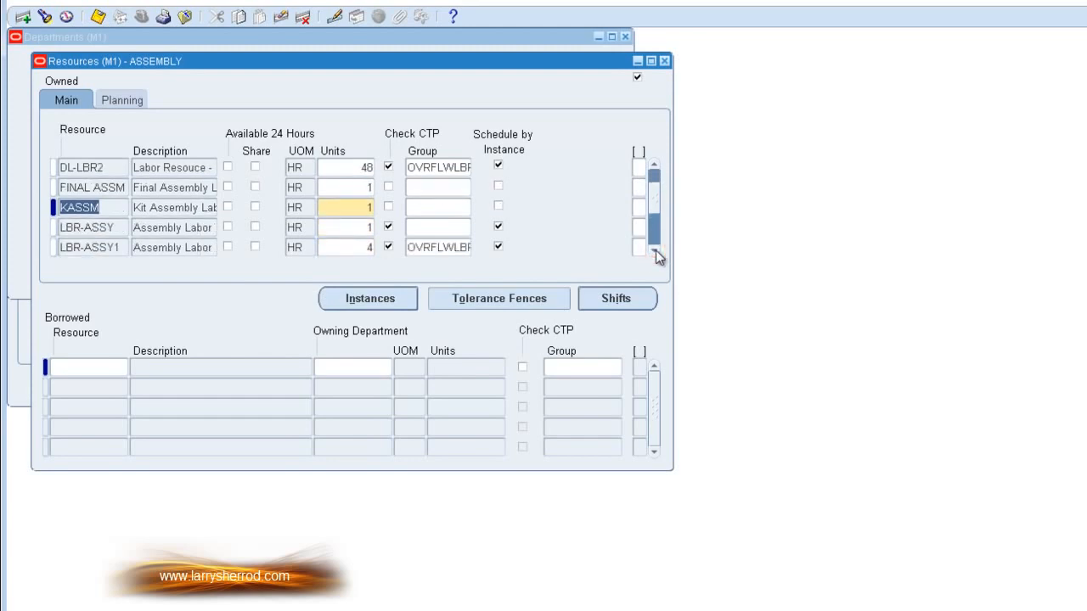
click(119, 228)
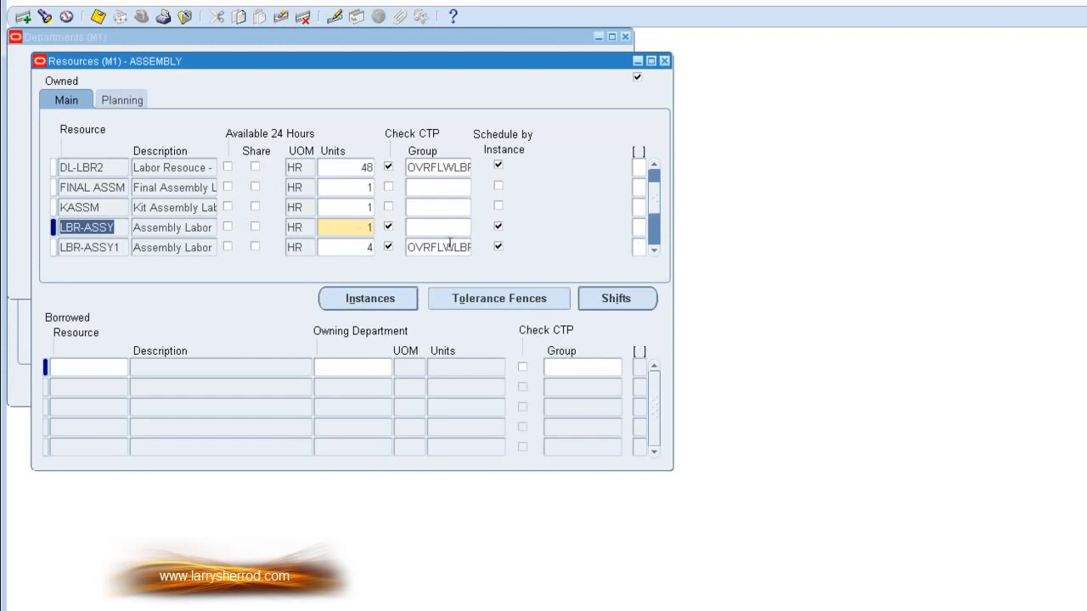
click(617, 298)
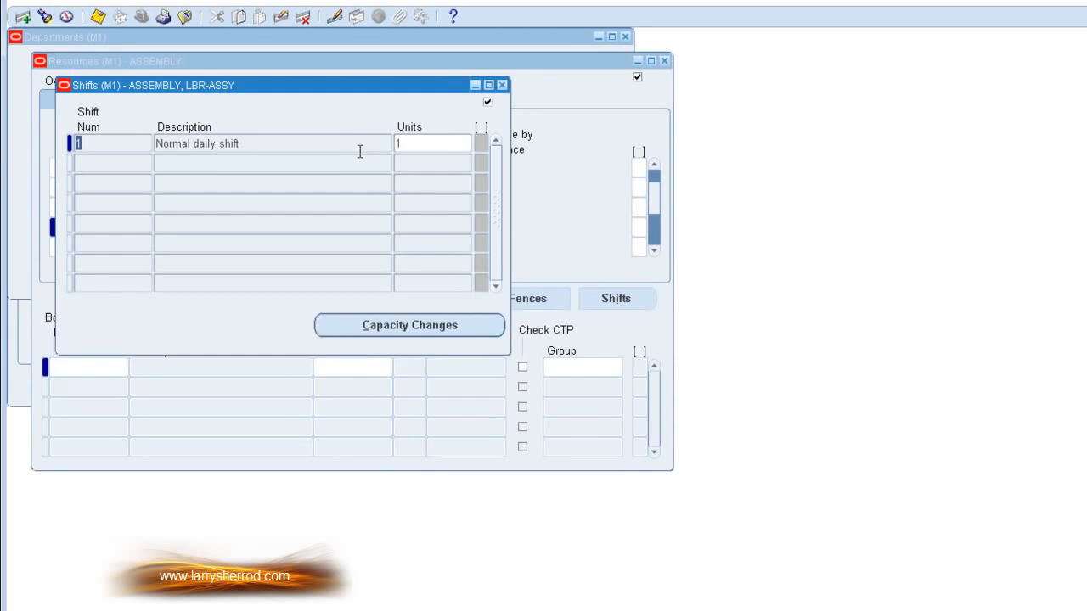
click(502, 85)
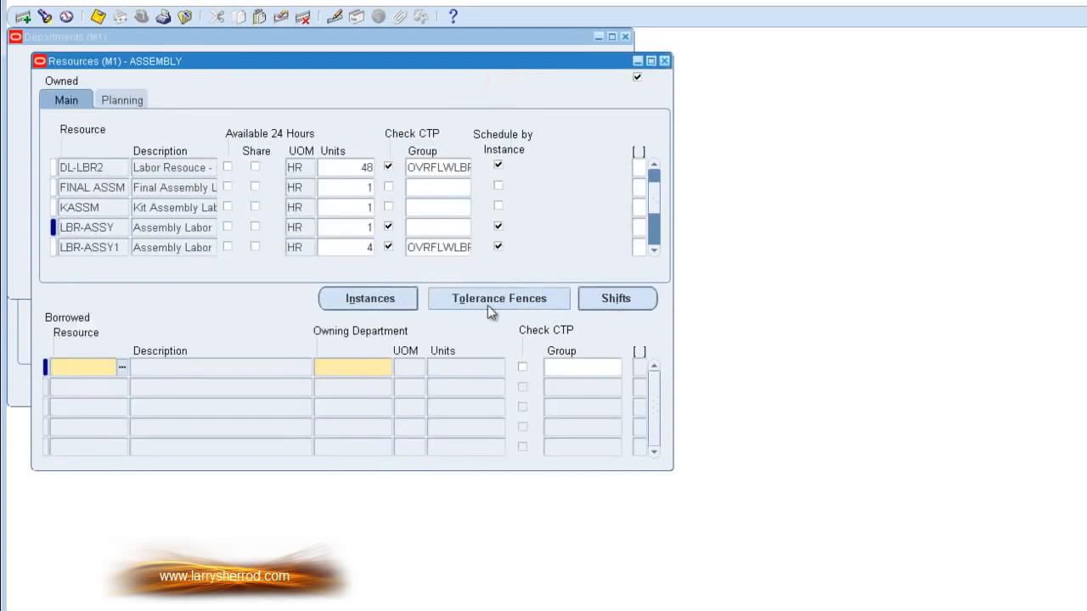
Step: Check the shifts assigned to the LBR-ASSY1 resource in the ASSEMBLY department
click(119, 250)
click(632, 302)
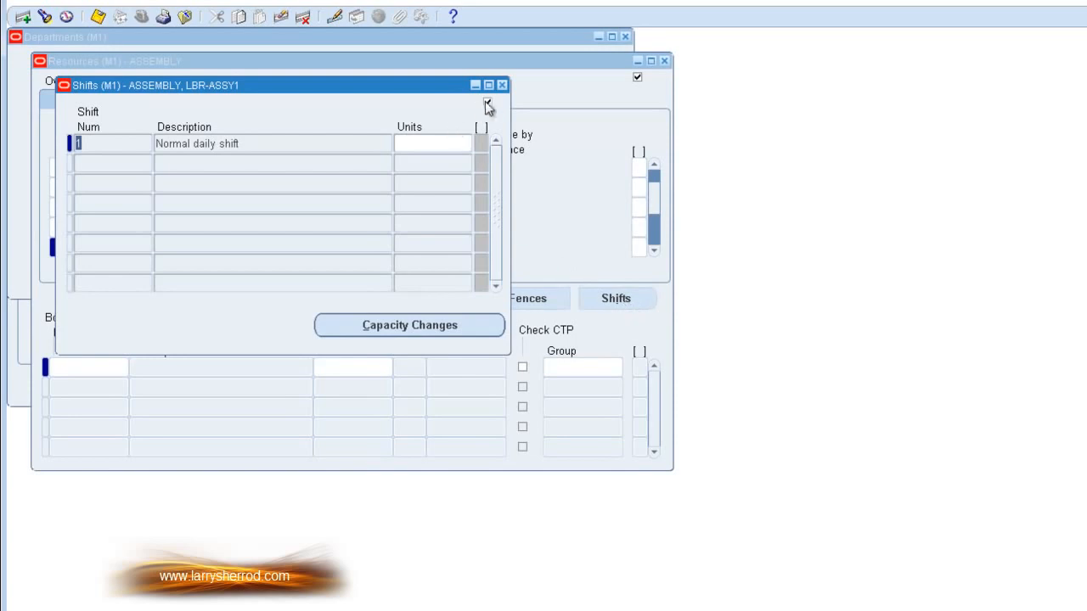
click(502, 86)
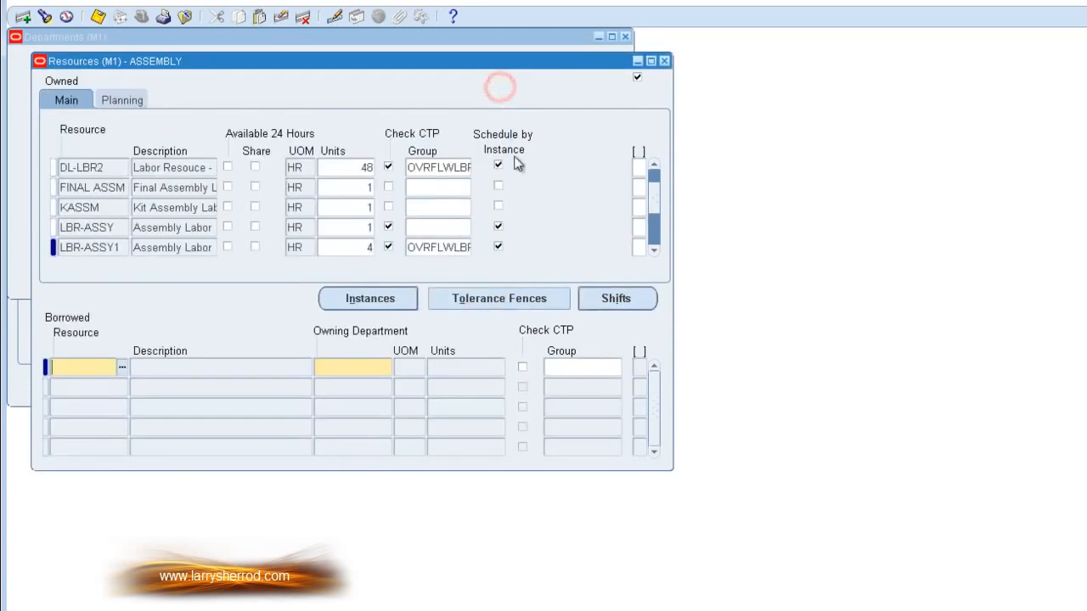
Step: Compare the FINAL ASSM resource's shifts with its entry in the department's owned resources
click(656, 165)
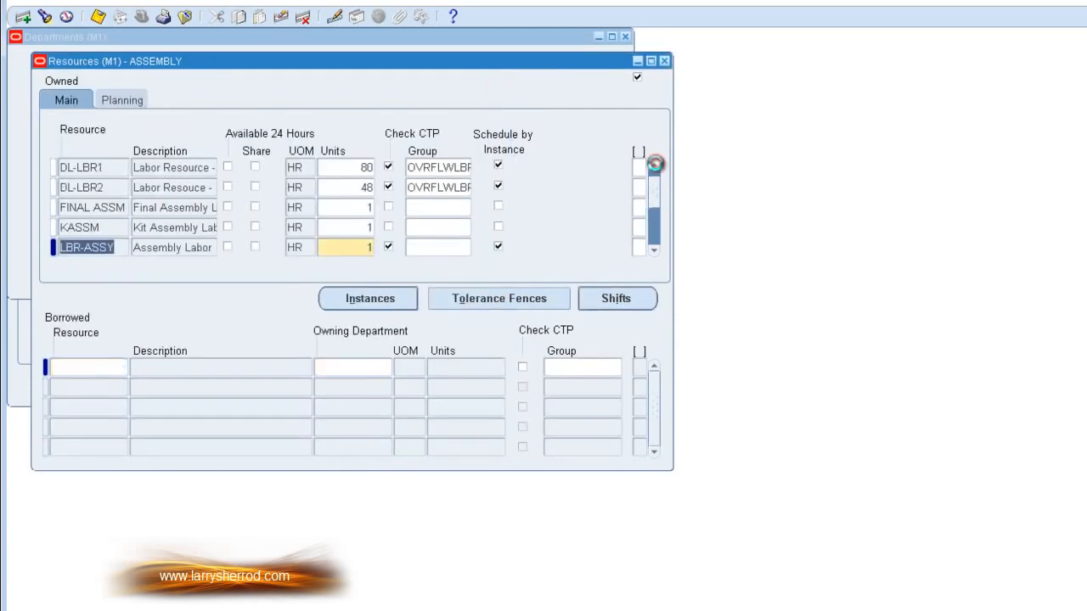
click(655, 164)
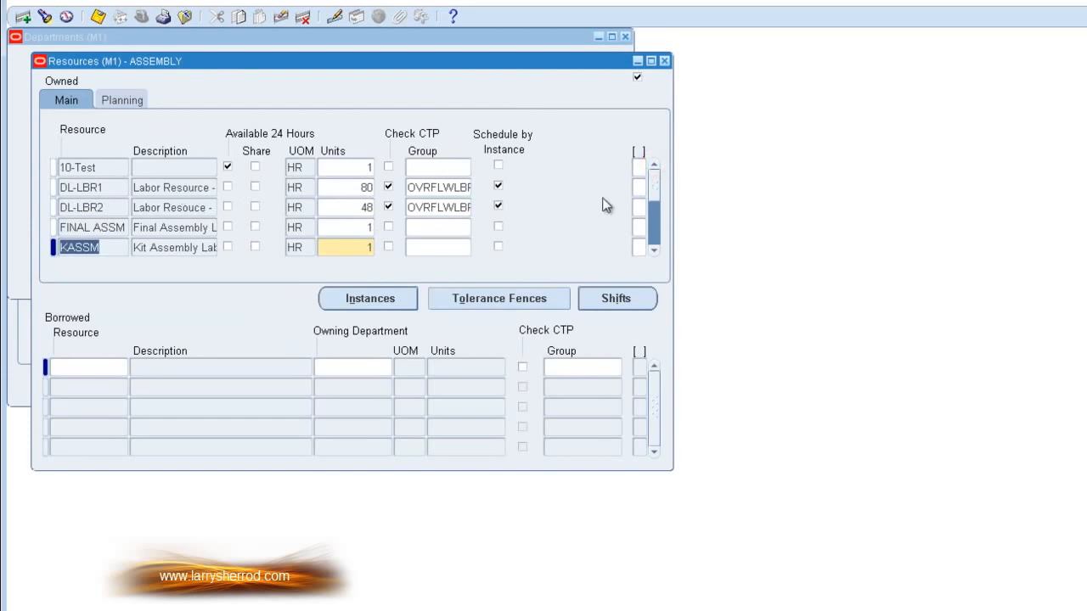
click(110, 229)
click(633, 297)
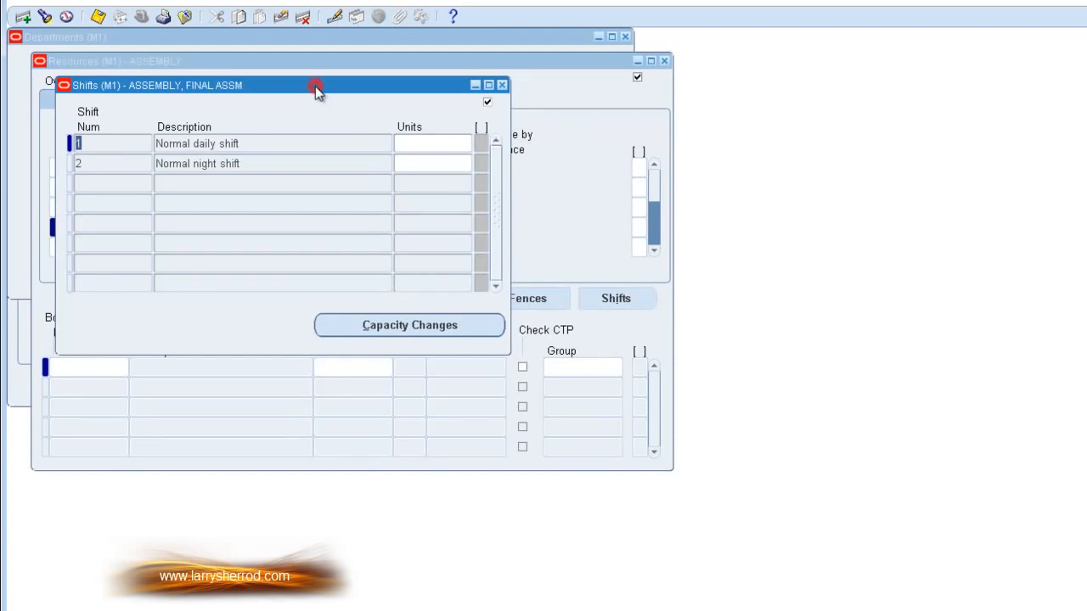
drag(315, 86, 321, 281)
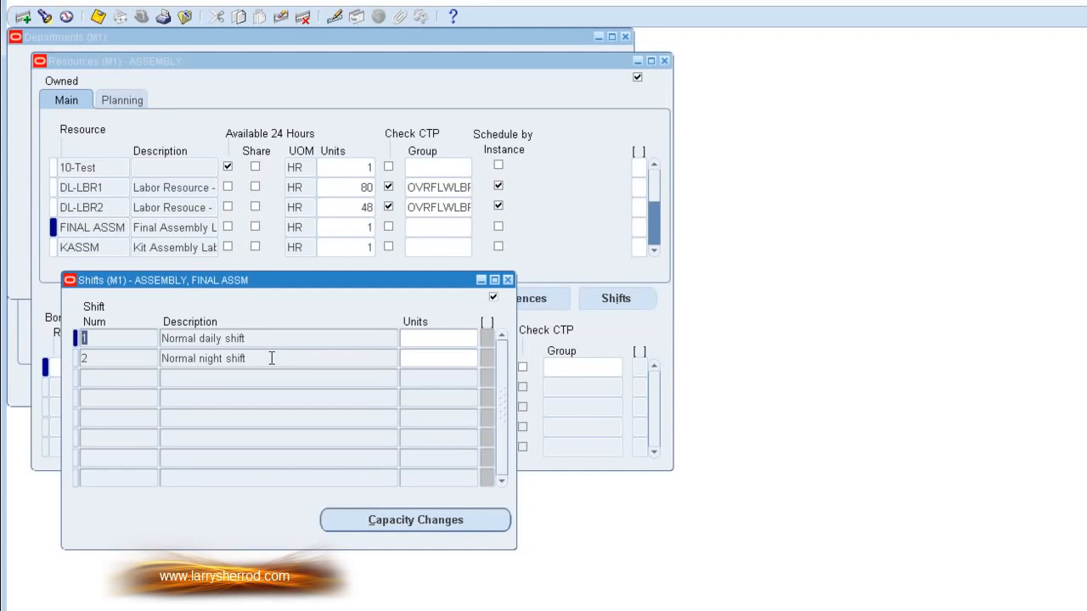
click(508, 280)
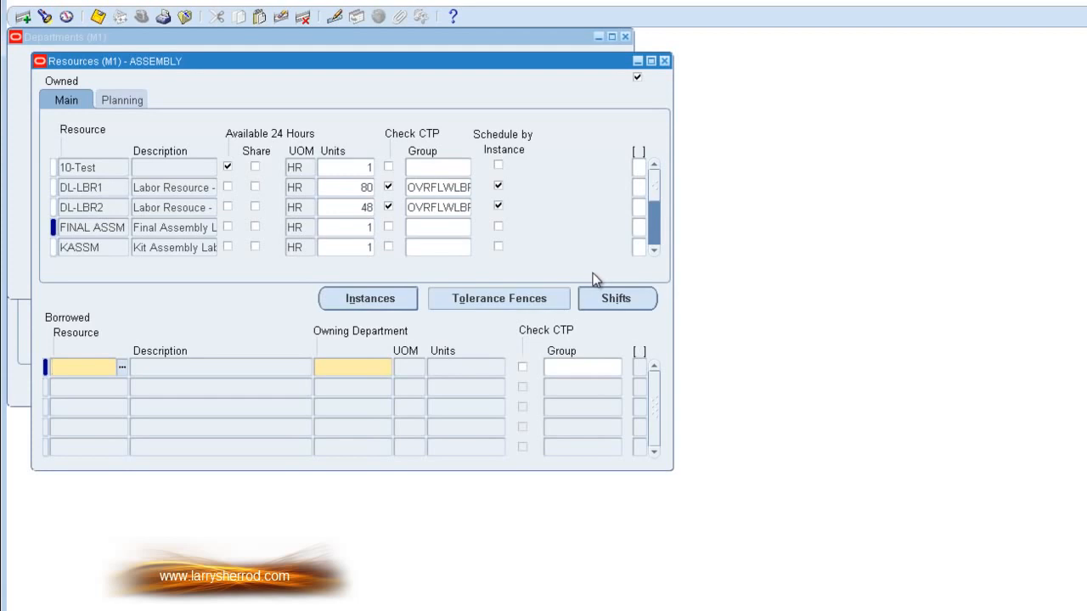
Step: Review the planning attributes of LBR-ASSY and LBR-ASSY1, including exception set, ATP rule and efficiency, then return to the main resource details
click(654, 249)
click(655, 249)
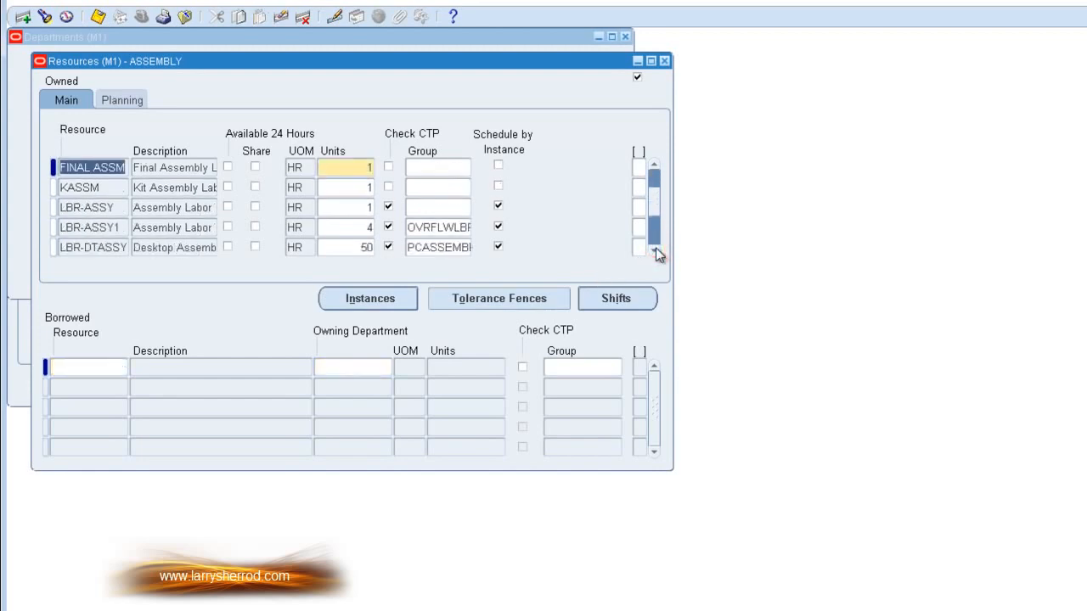
click(113, 207)
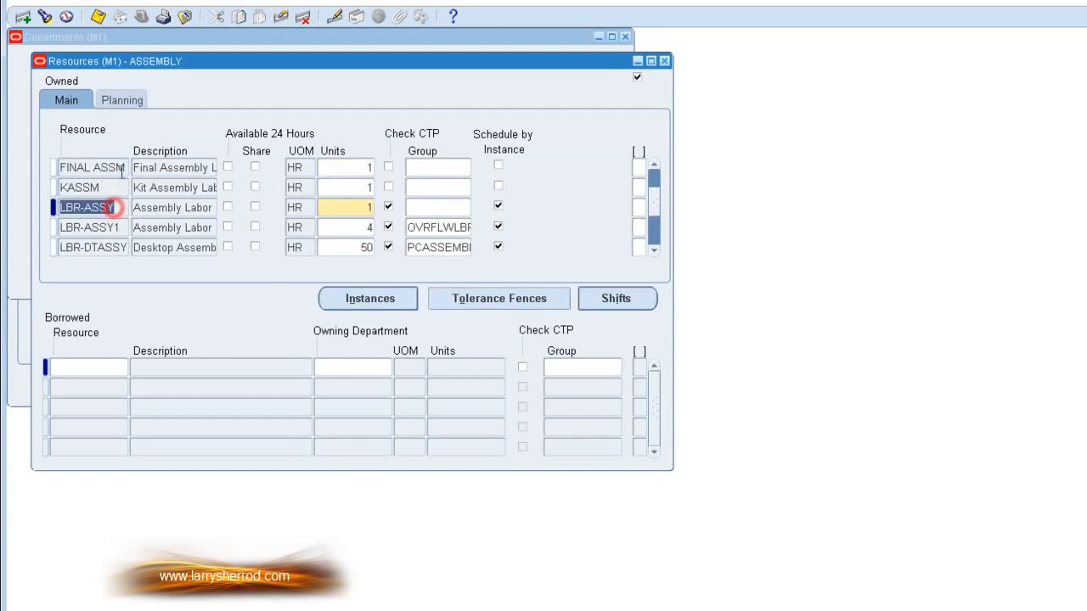
click(122, 101)
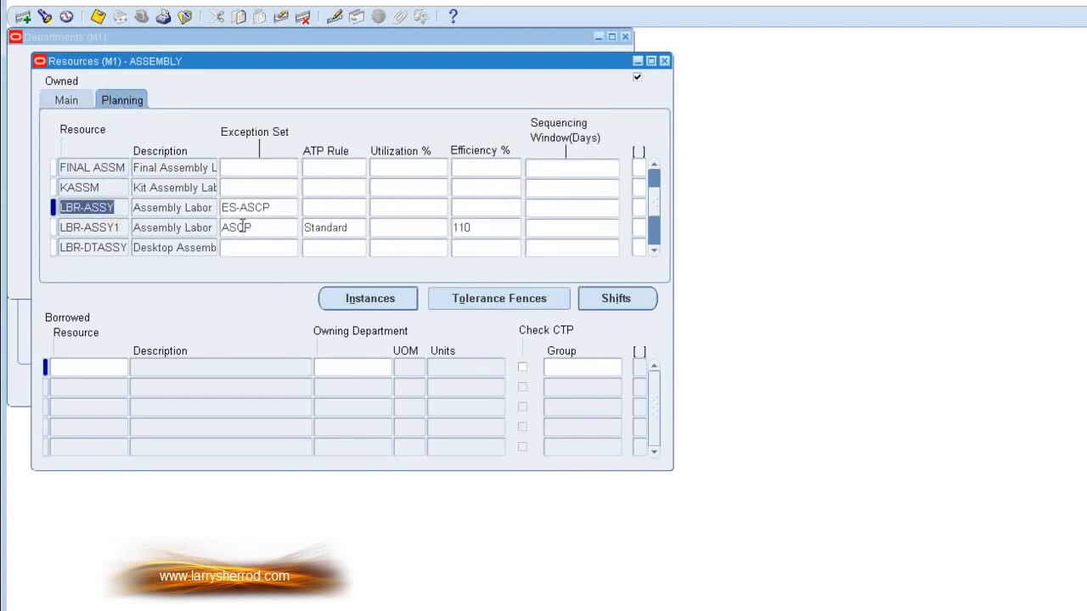
click(270, 207)
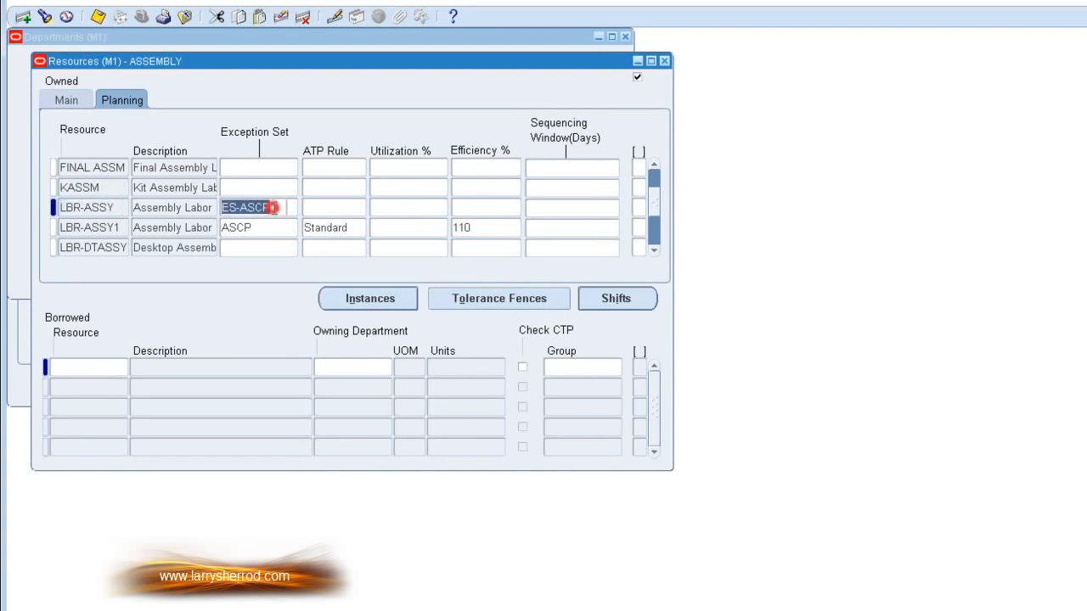
click(350, 227)
click(477, 227)
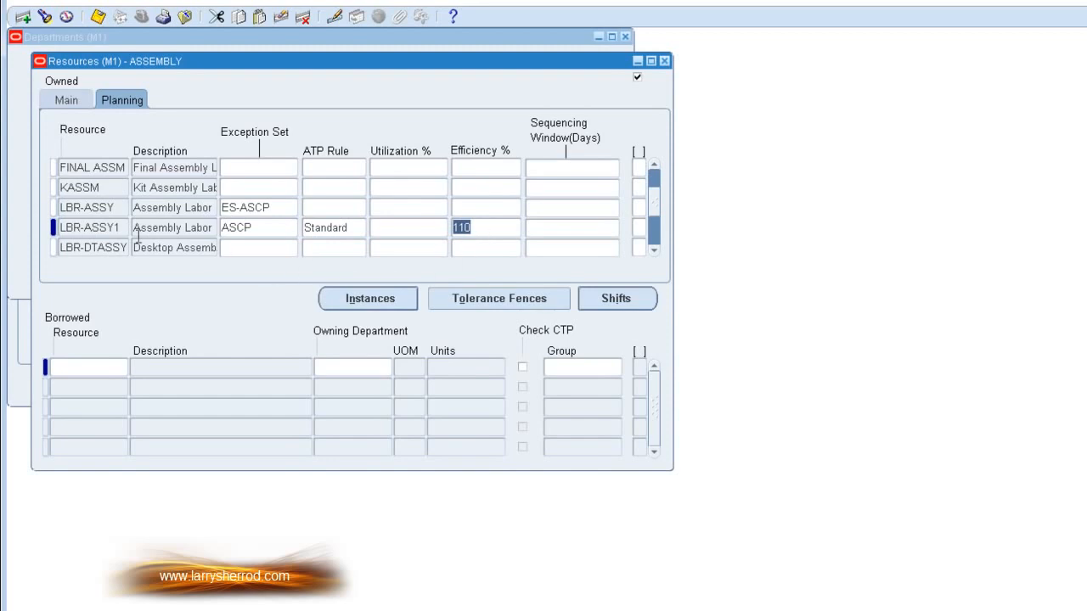
click(118, 207)
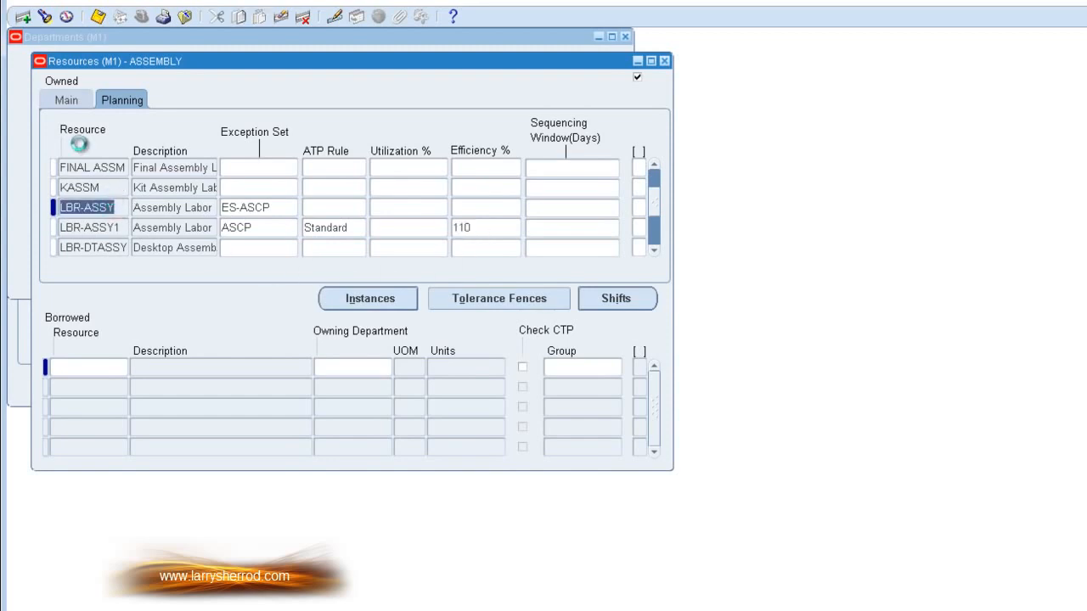
click(66, 100)
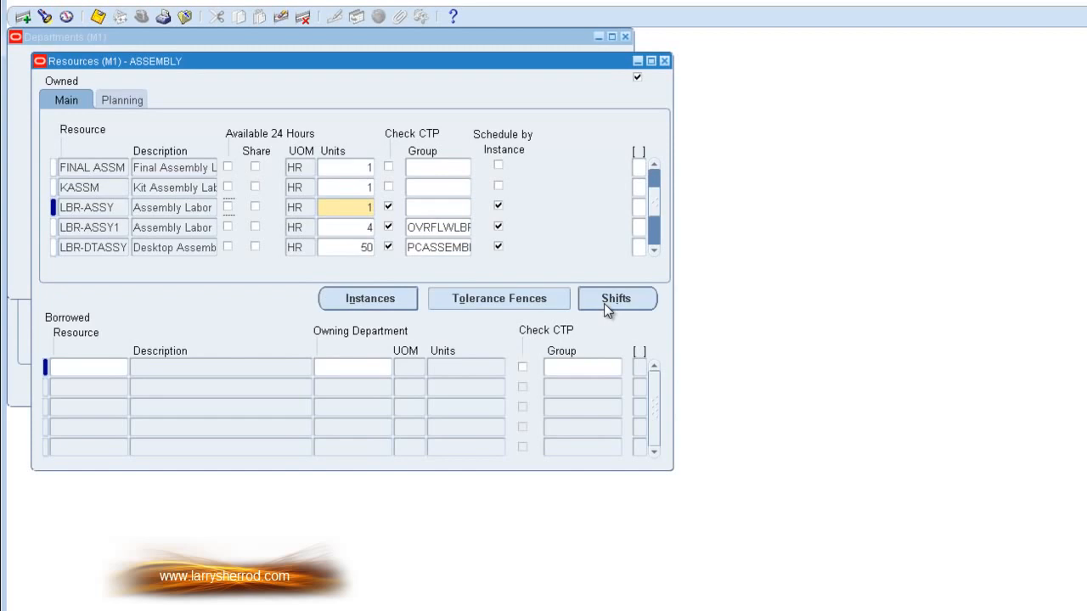
Step: Close the ASSEMBLY department's resources and record, and open the routing search in the Routings form
click(665, 61)
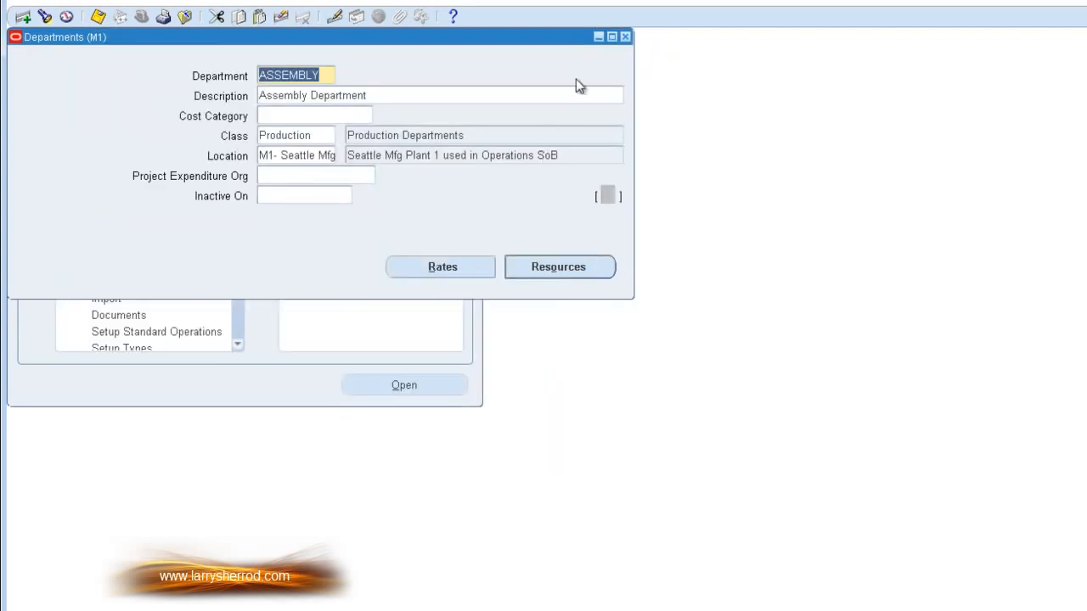
click(625, 38)
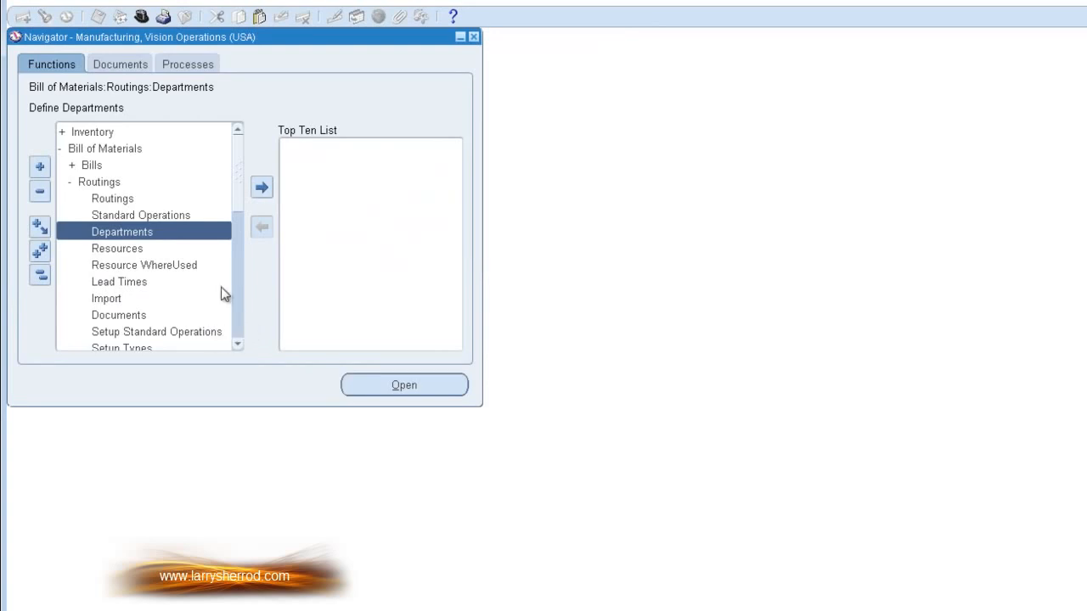
double_click(127, 198)
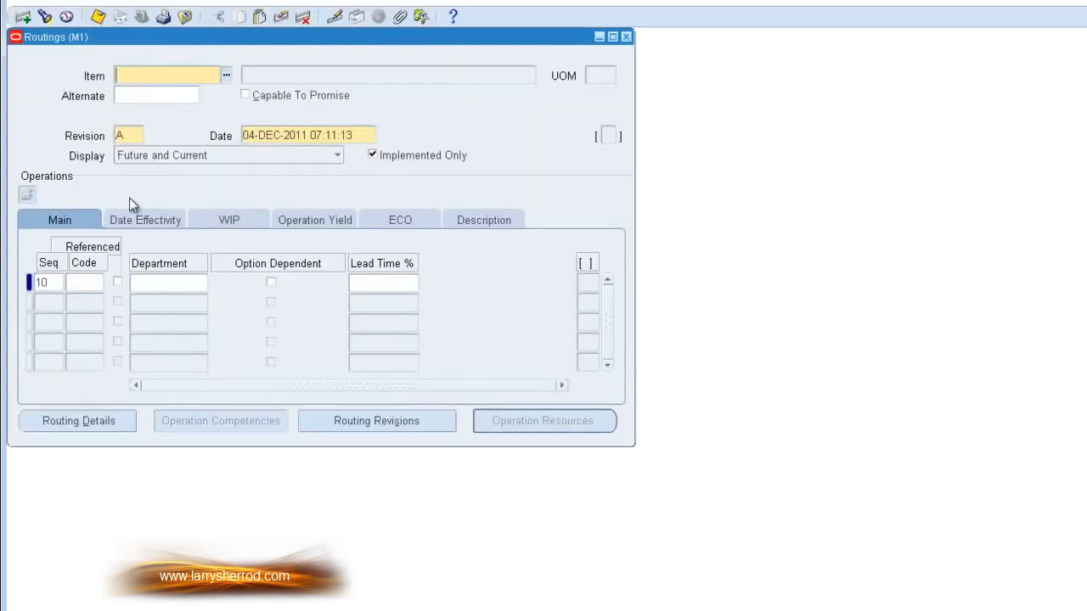
click(45, 18)
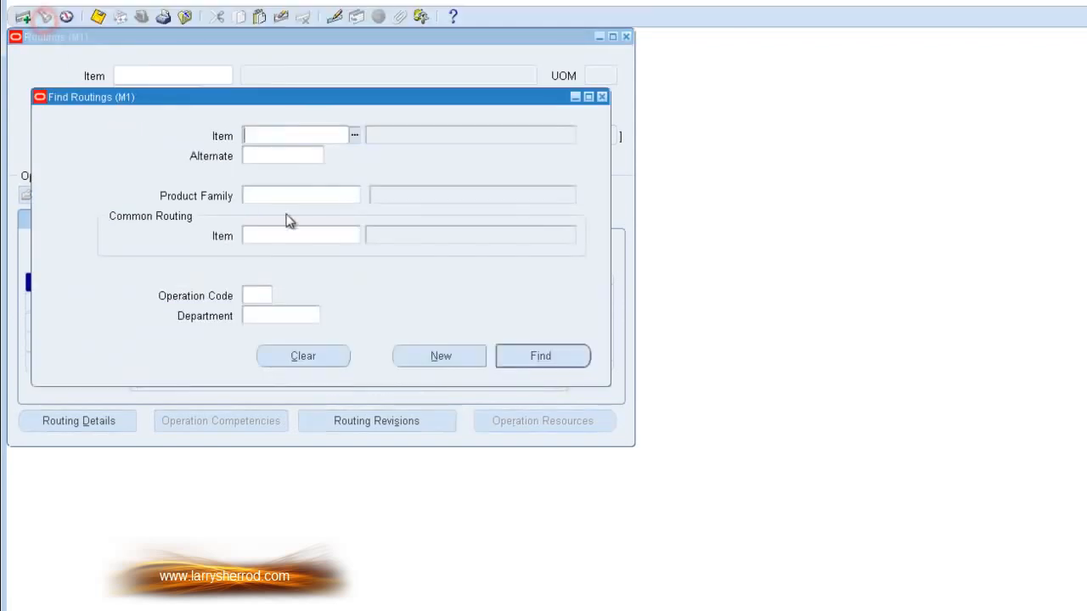
Step: Find the routing for item AS54888, Sentinel Standard Desktop
text(AS5888)
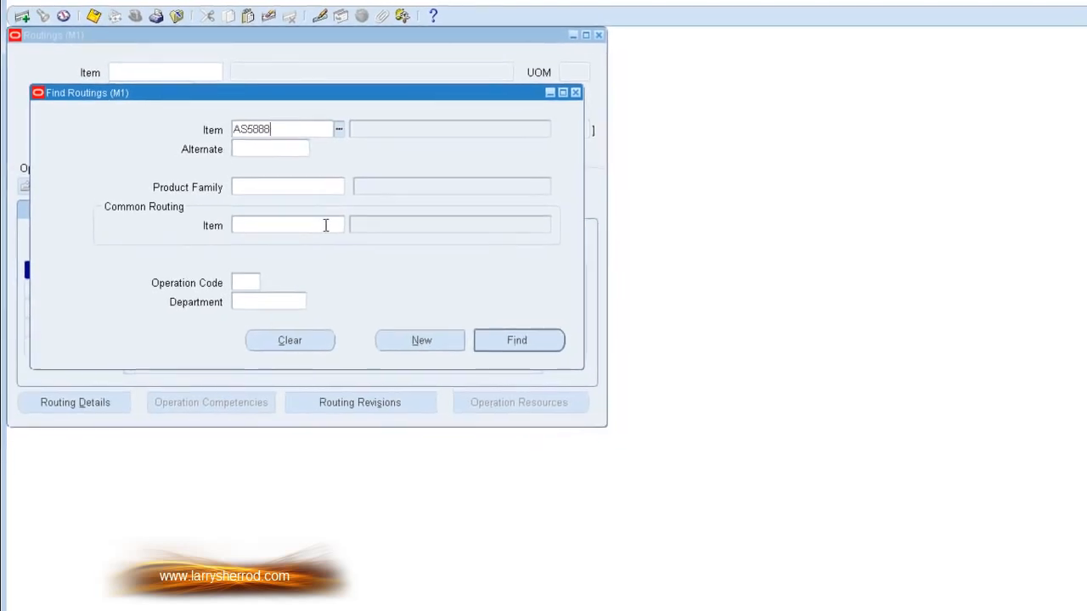
key(Tab)
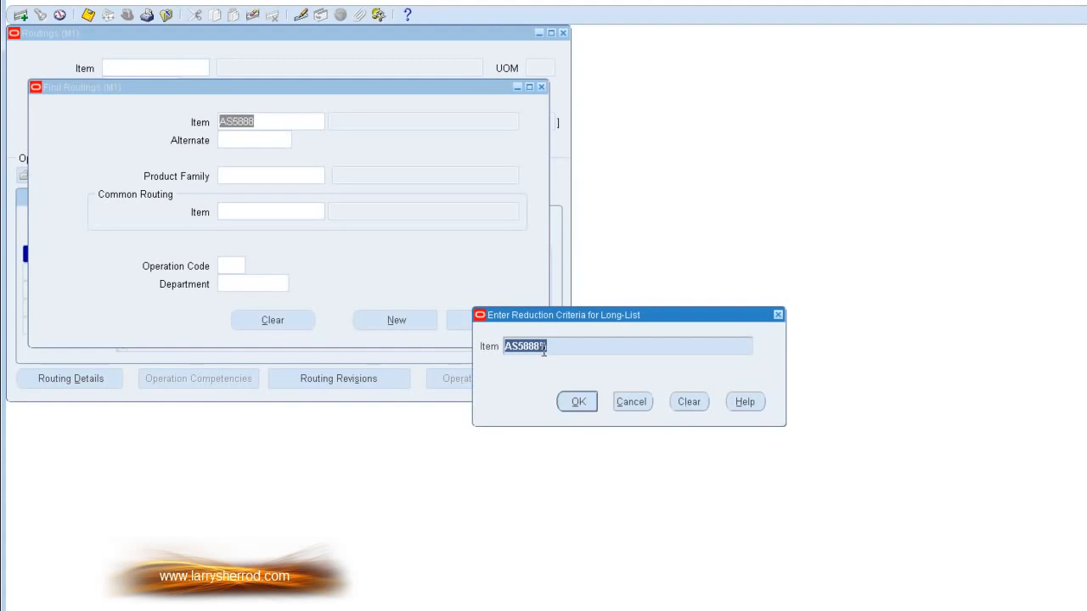
click(519, 344)
click(521, 347)
text(4)
click(574, 403)
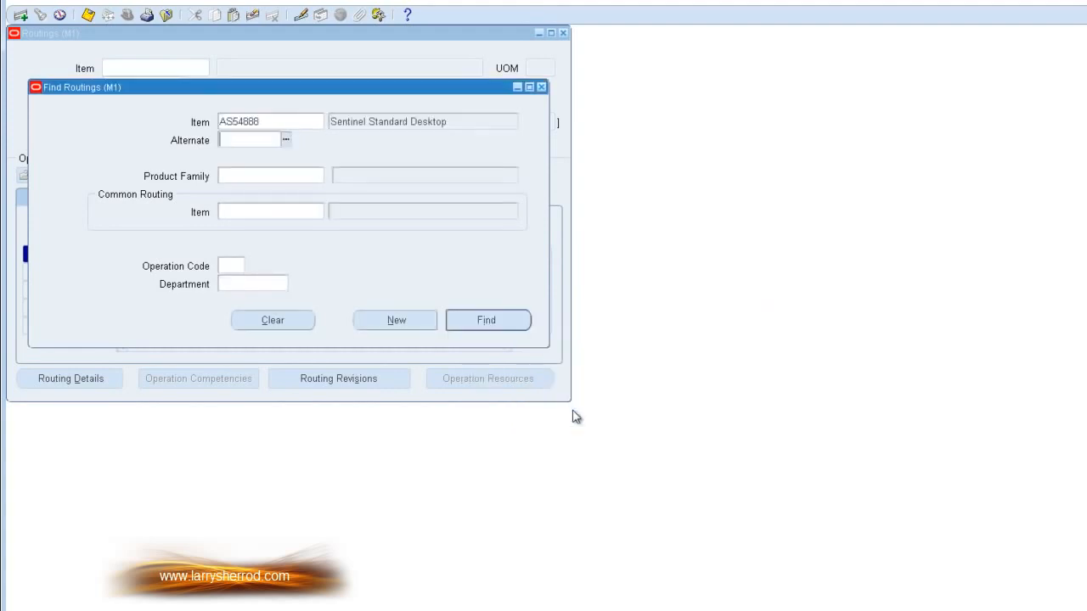
click(490, 318)
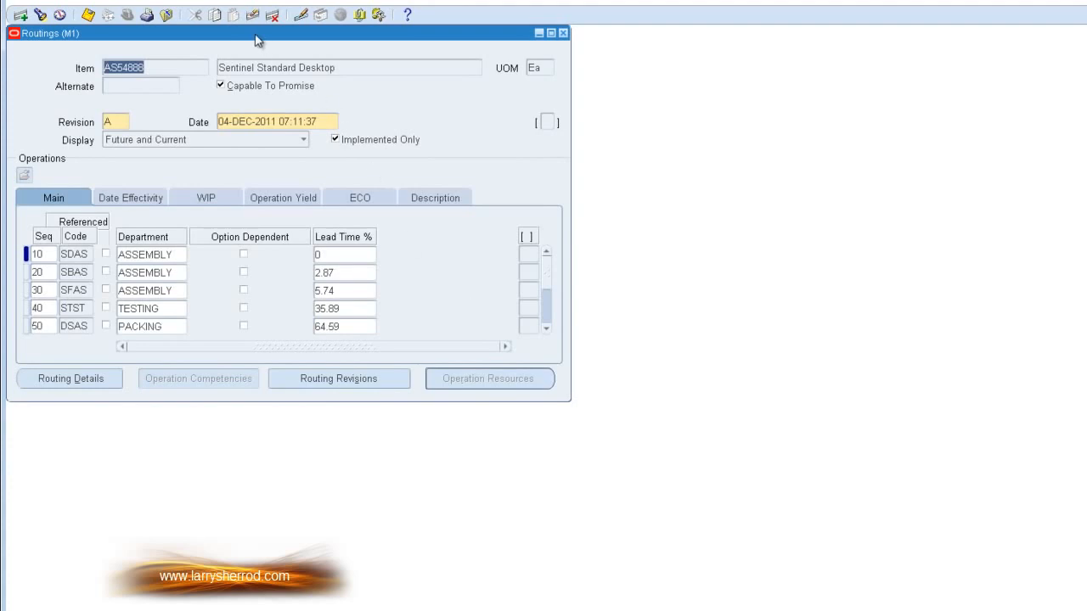
Step: Move the Routings window beside the Find Routings window and make the AS54888 routing active
drag(258, 40, 688, 44)
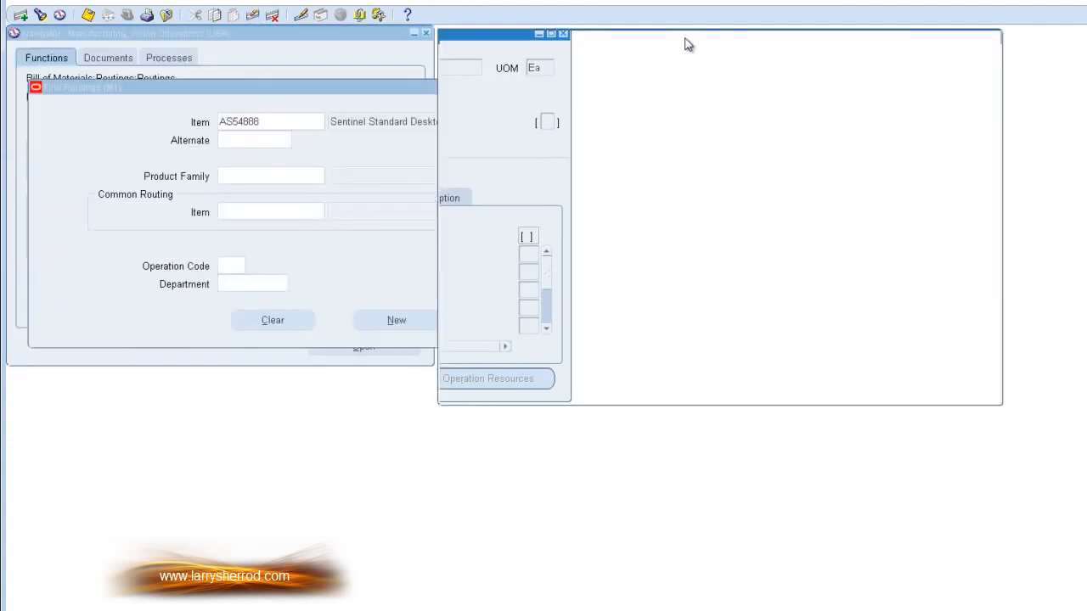
click(262, 89)
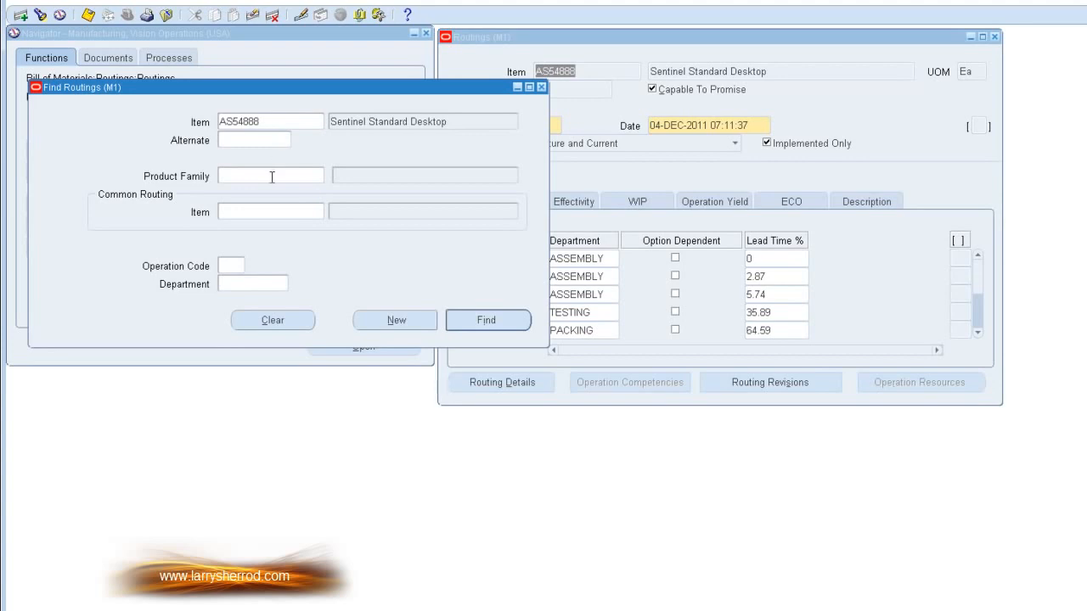
click(487, 61)
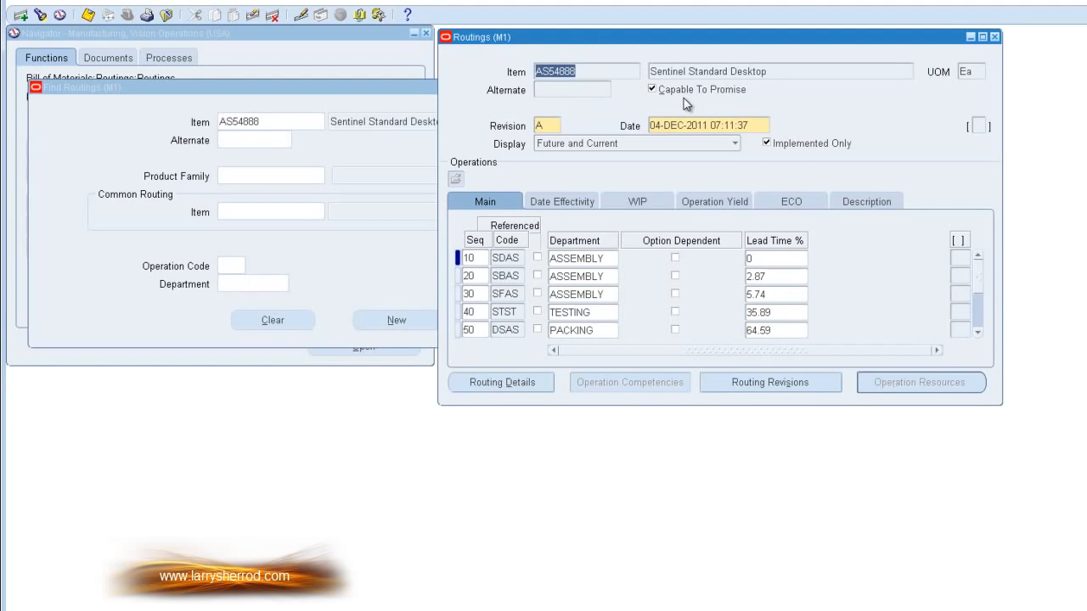
Step: Review the AS54888 routing's revisions and its routing details, including the completion subinventory, closing each window when done
click(585, 89)
click(550, 126)
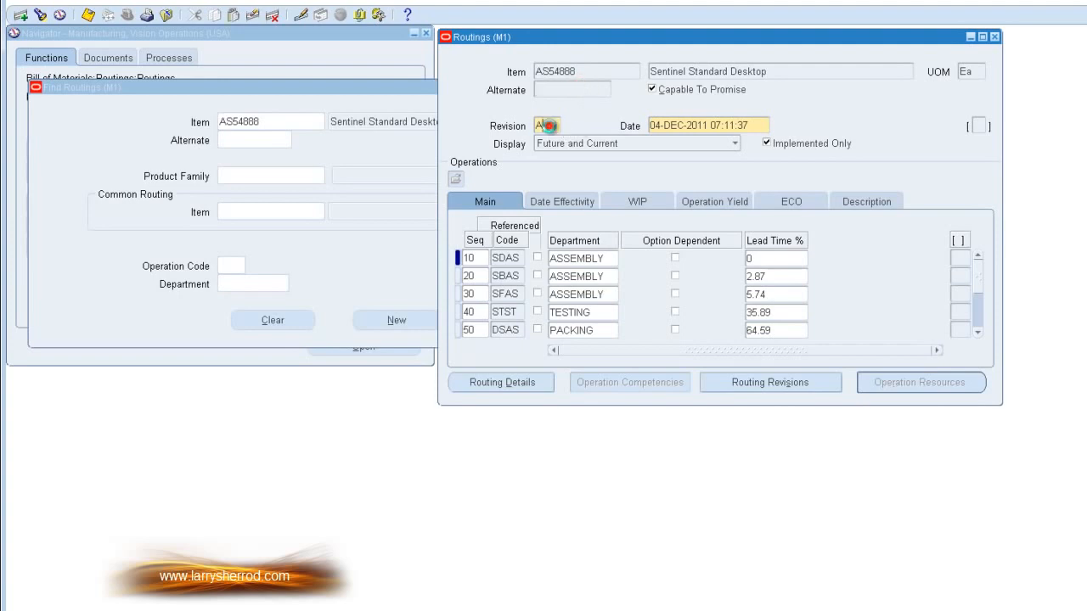
click(778, 386)
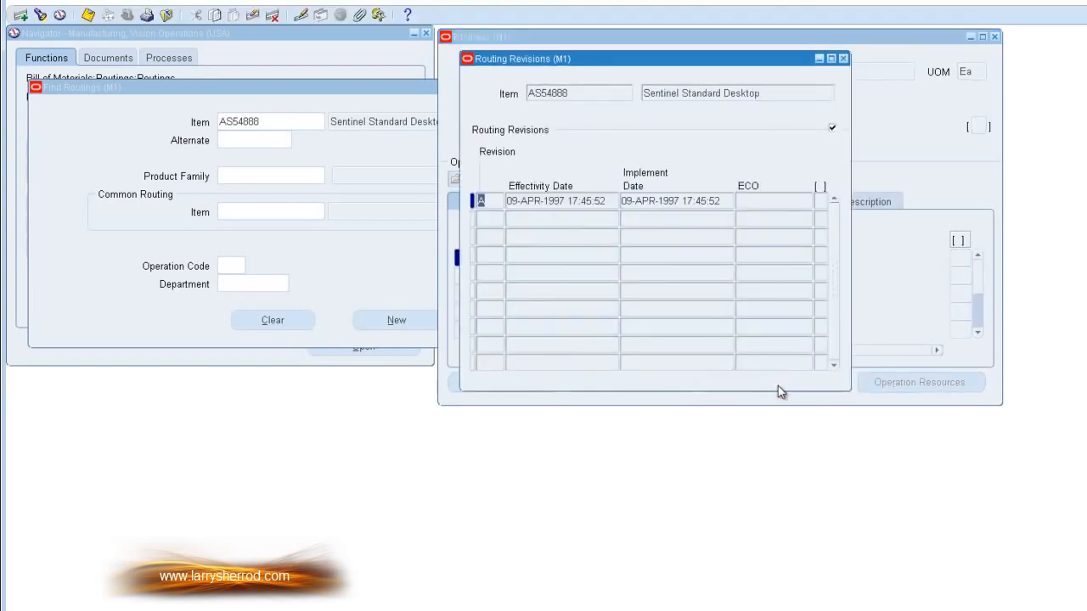
click(545, 219)
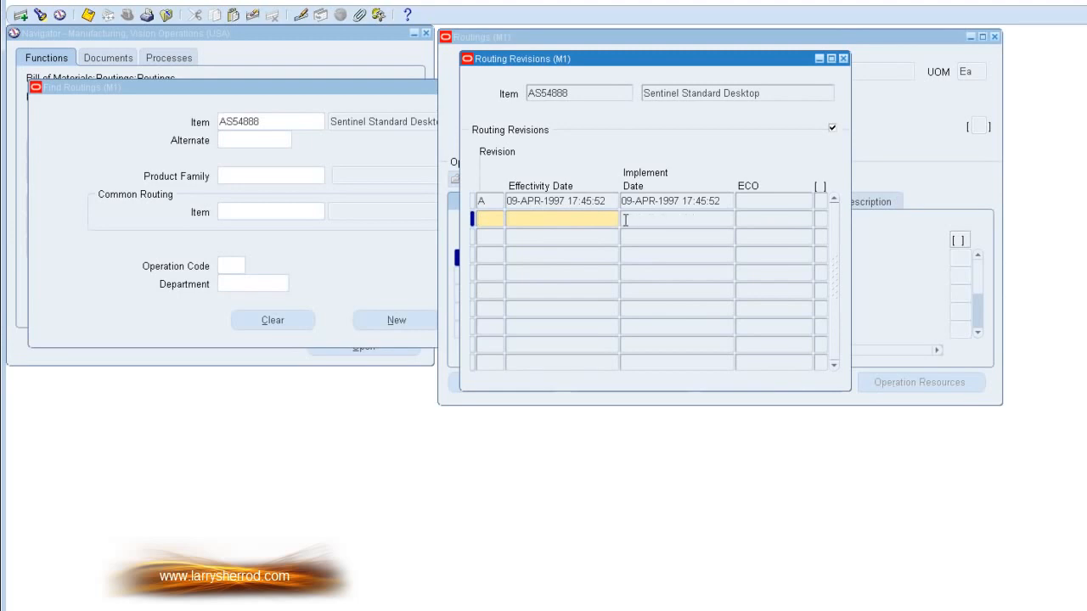
click(841, 60)
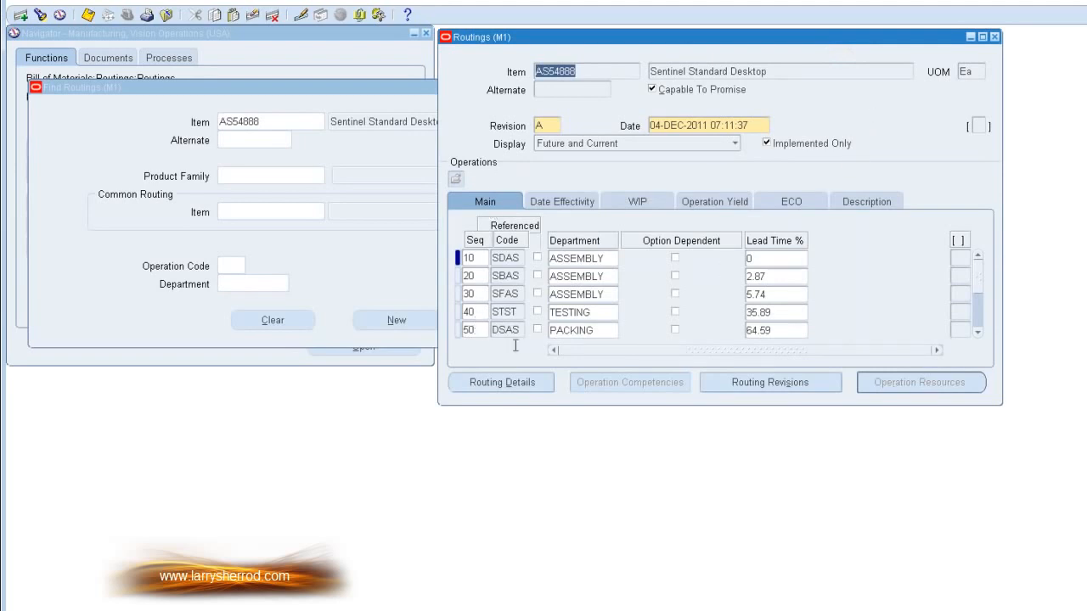
click(503, 385)
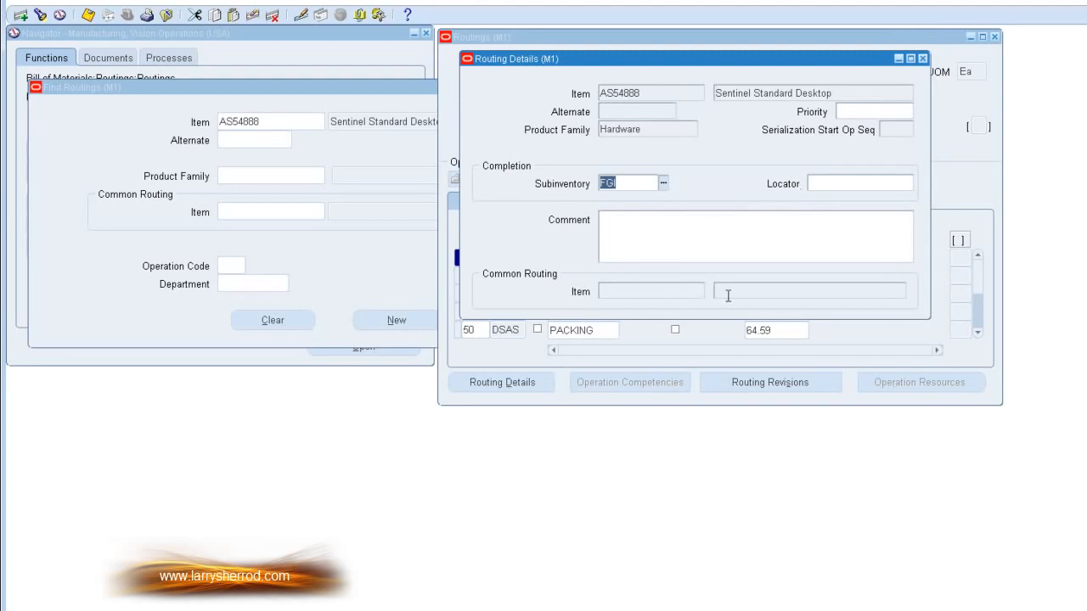
click(923, 58)
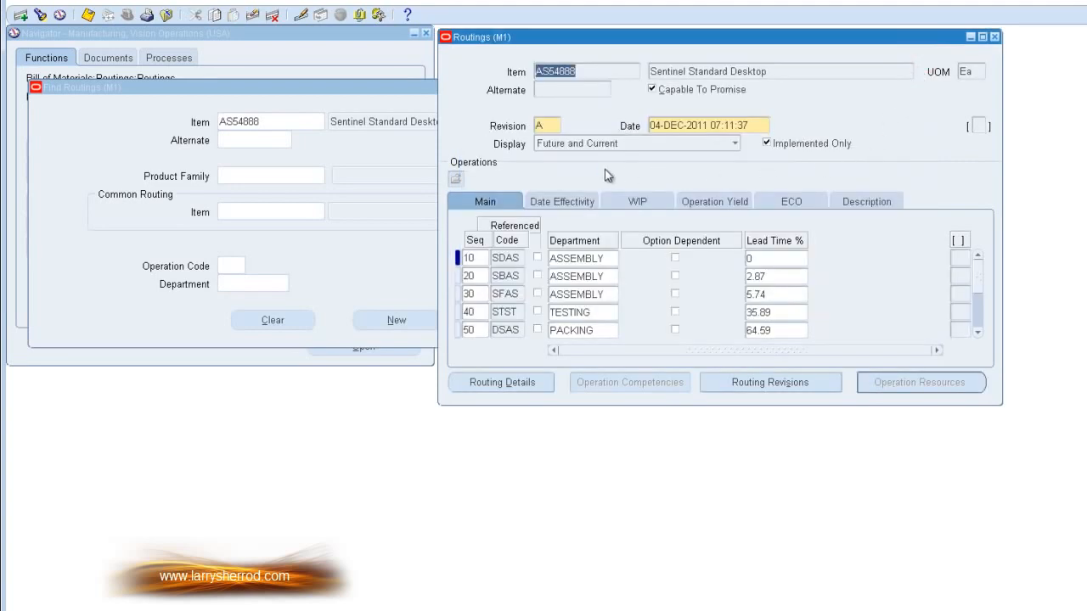
Step: Review the descriptions of operations 10 to 50 on the AS54888 routing, and return to the operations' main details
click(482, 259)
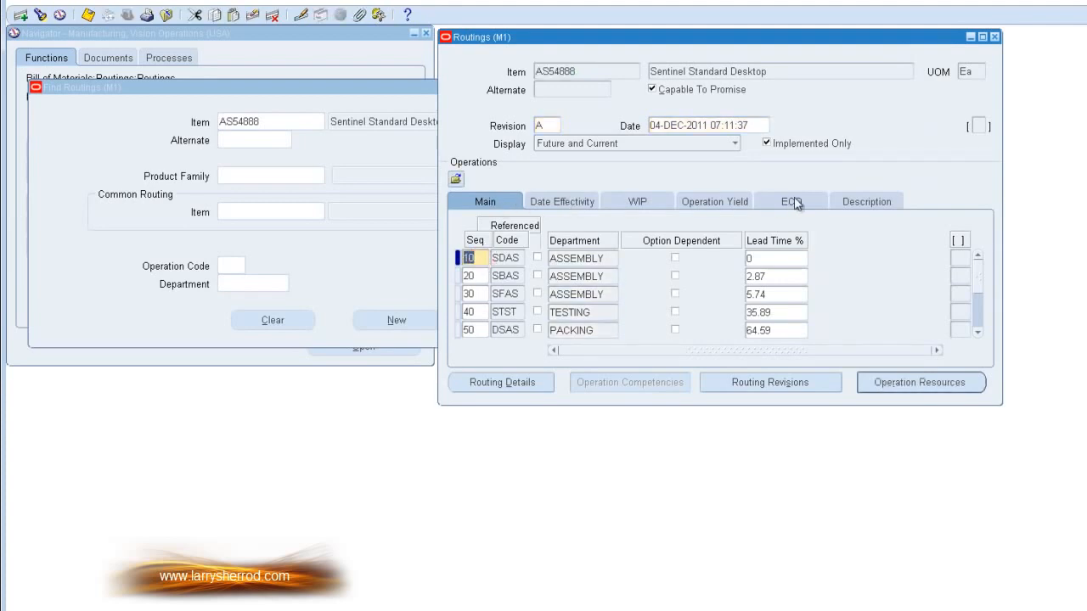
click(861, 201)
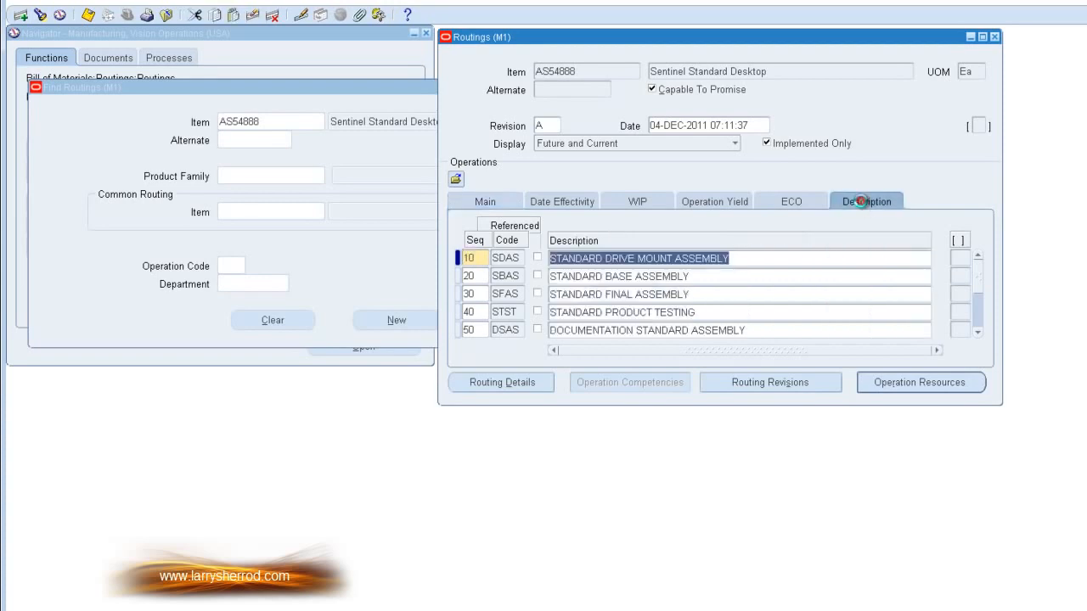
click(620, 276)
click(621, 294)
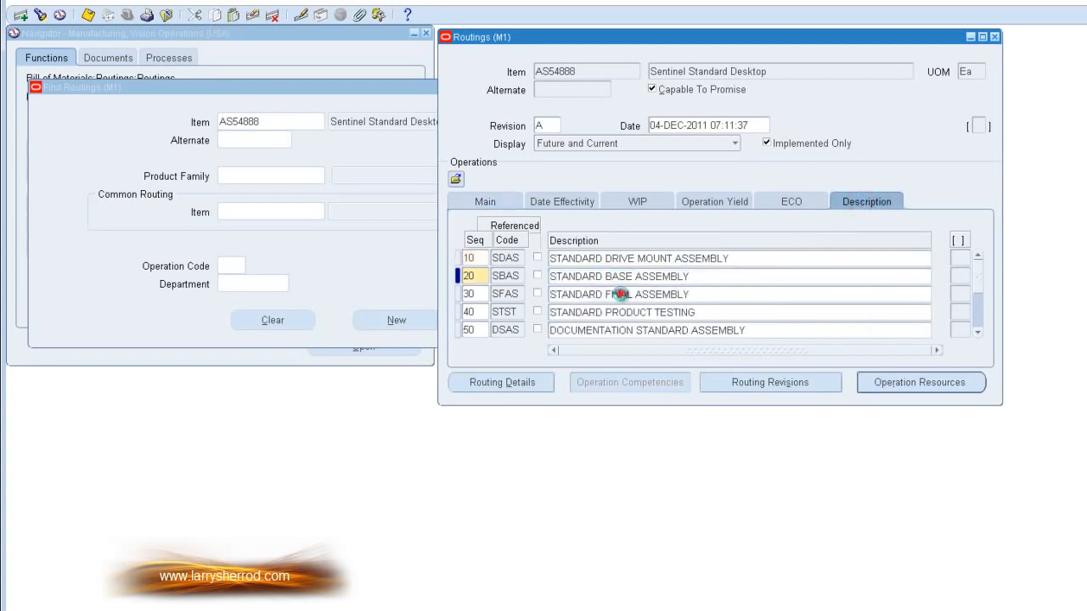
click(626, 313)
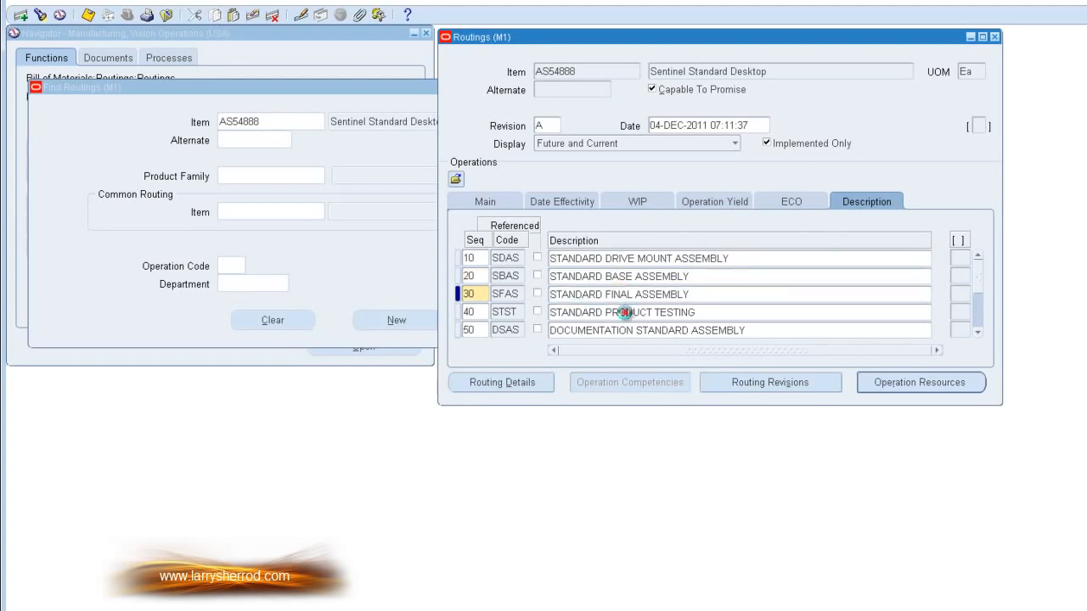
click(626, 330)
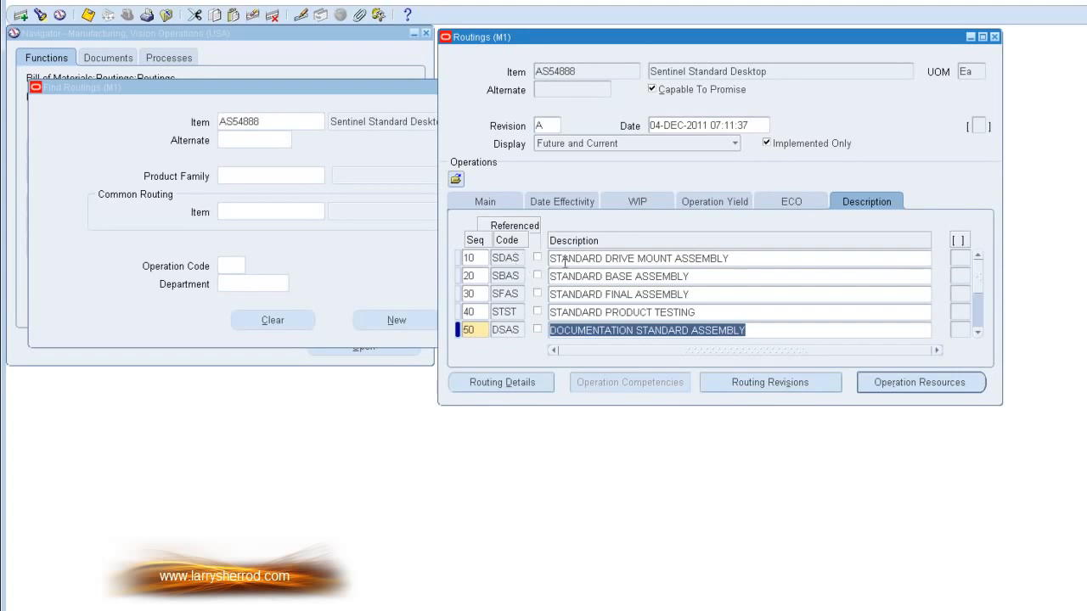
click(610, 259)
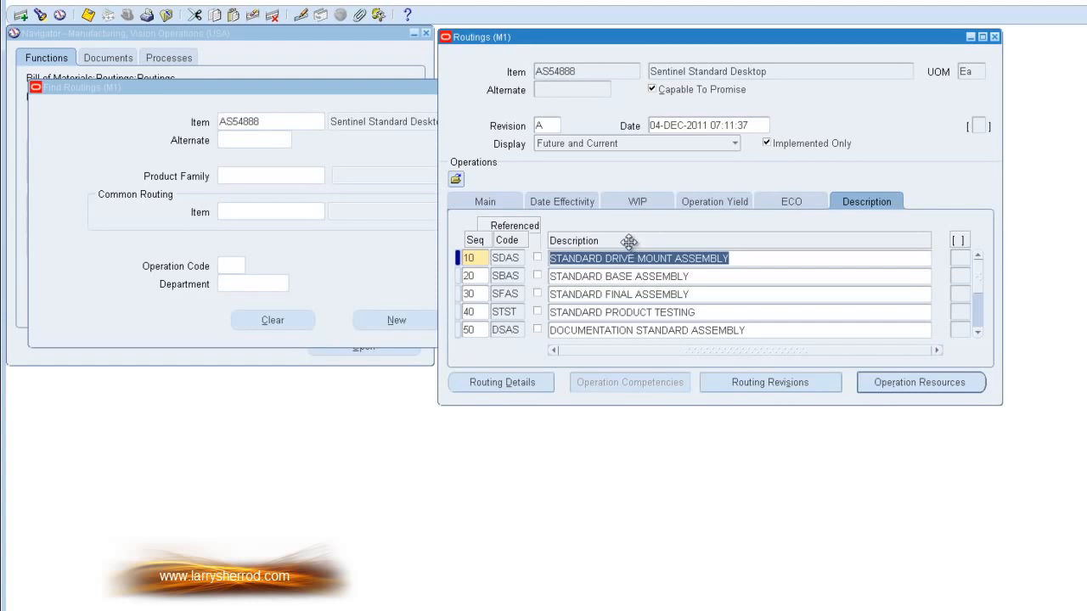
click(506, 204)
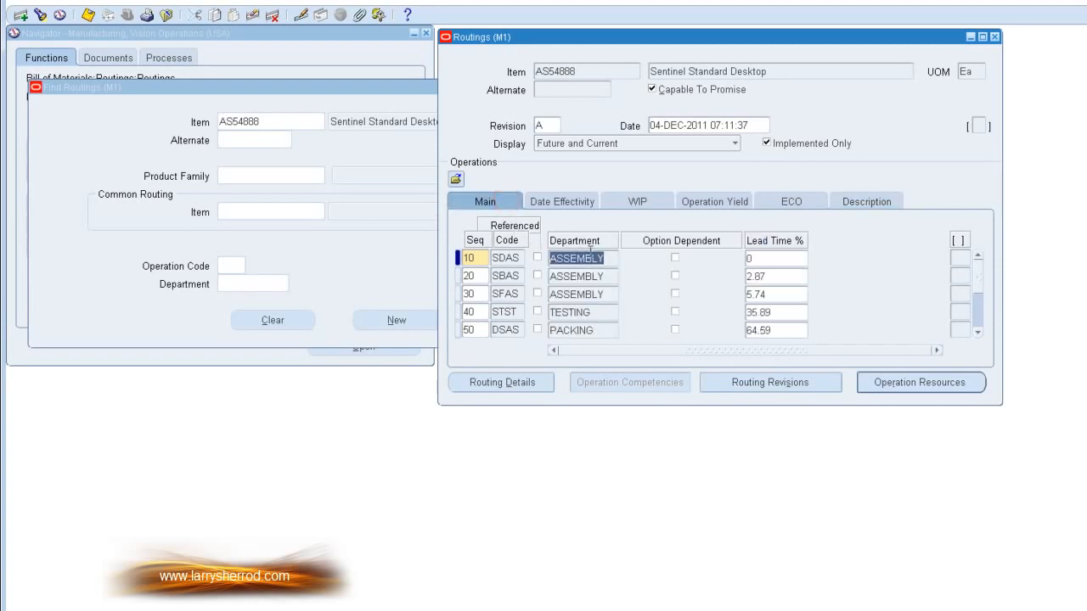
Step: Check which routing tools are available for AS54888, and close its Routings window
click(129, 3)
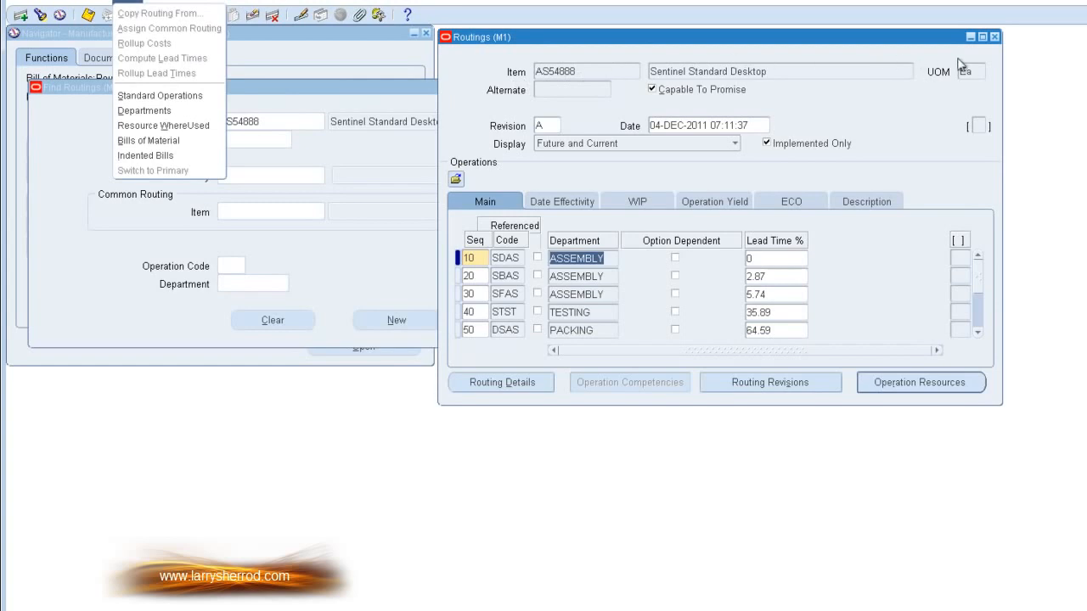
click(585, 72)
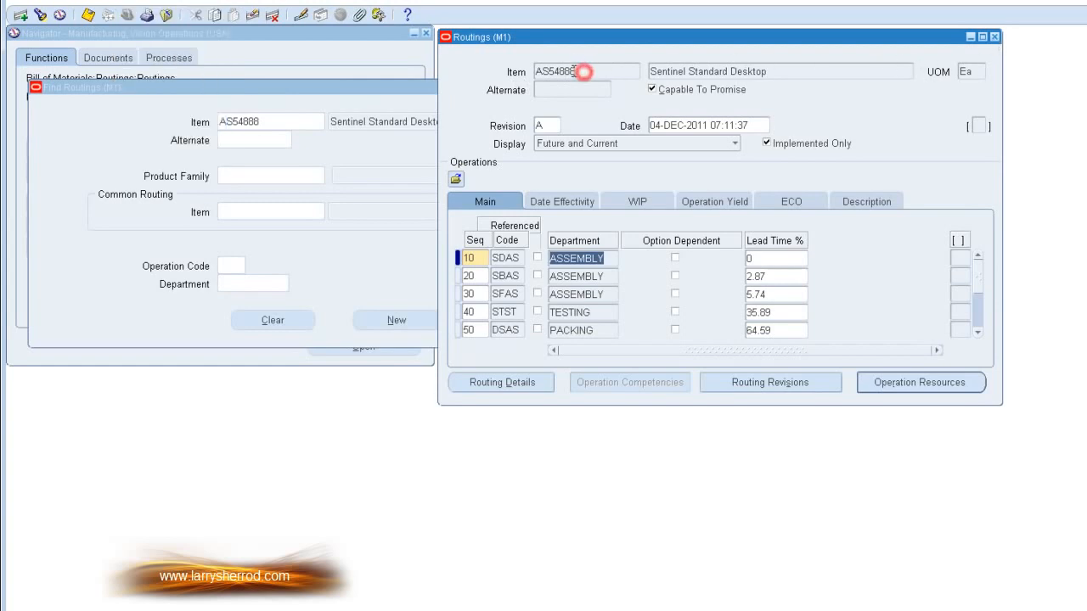
click(994, 37)
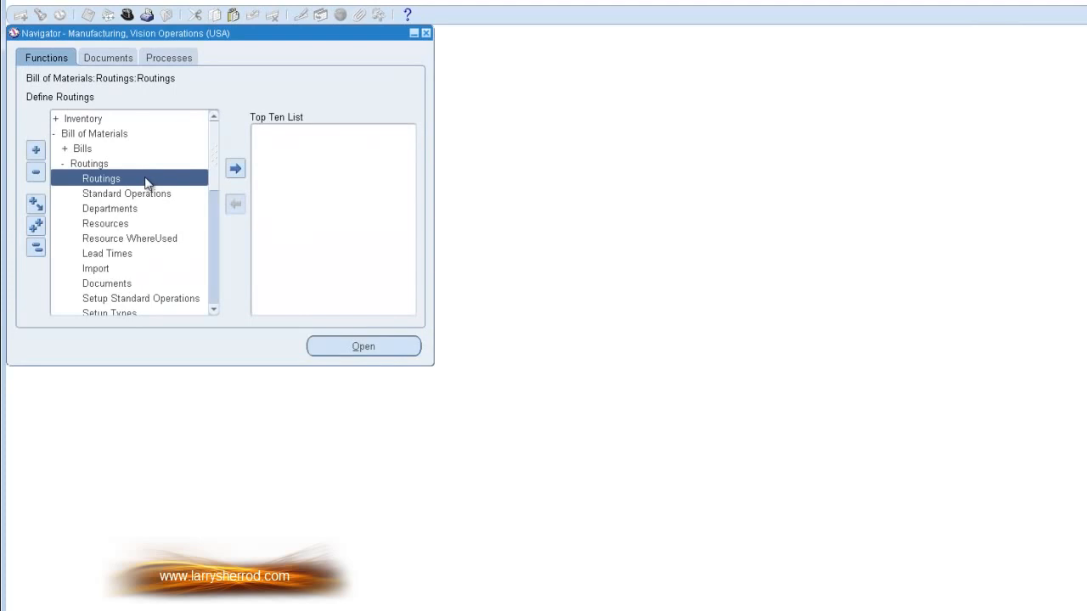
Step: Open a blank routing to check whether actions such as Copy Routing From are available, and close the form
double_click(146, 180)
click(124, 3)
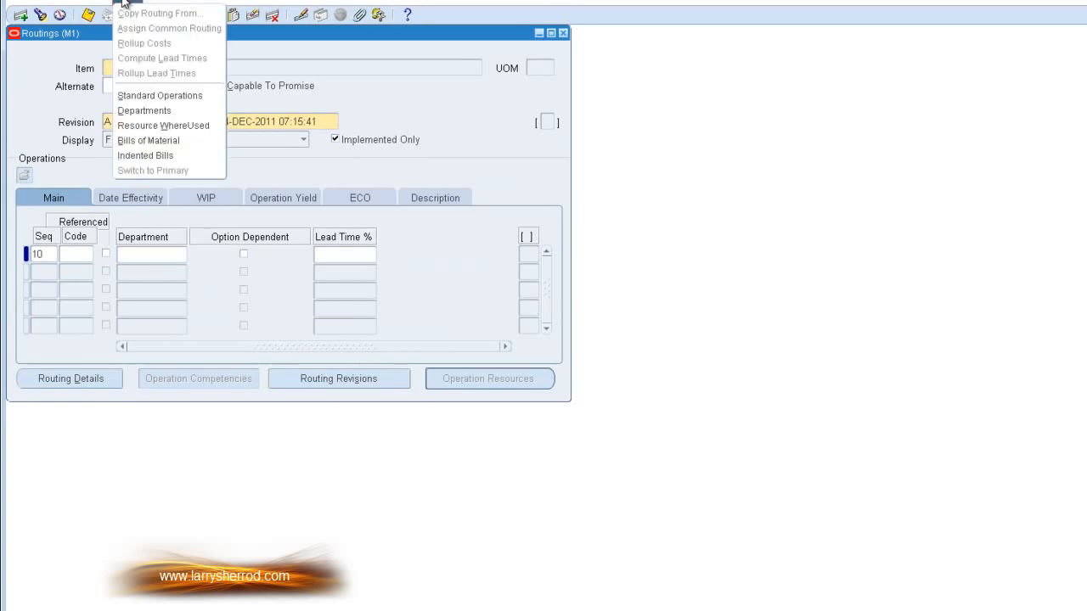
click(274, 34)
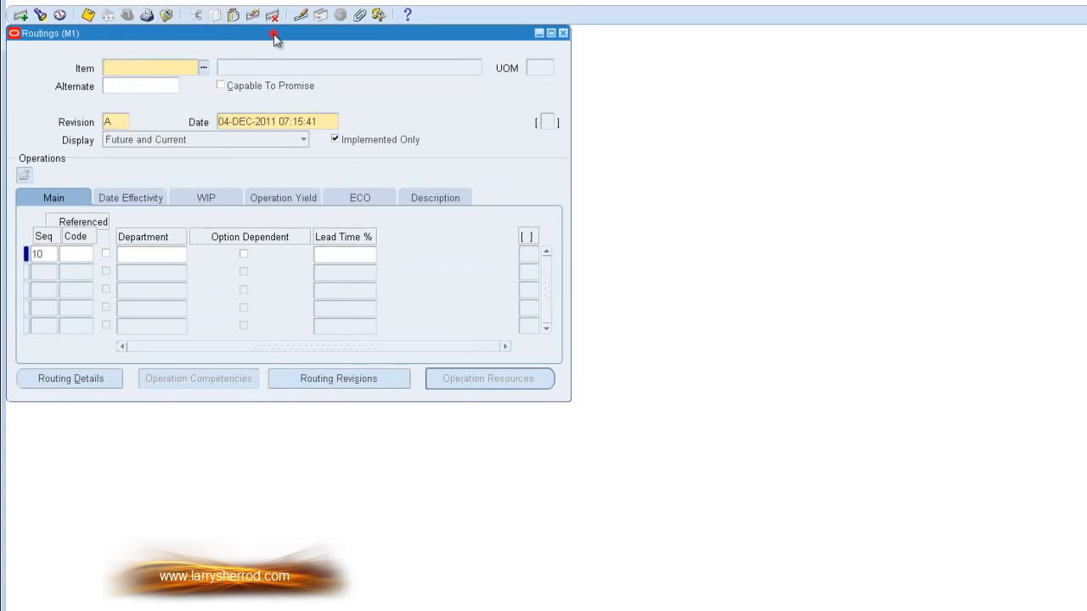
click(171, 68)
click(128, 3)
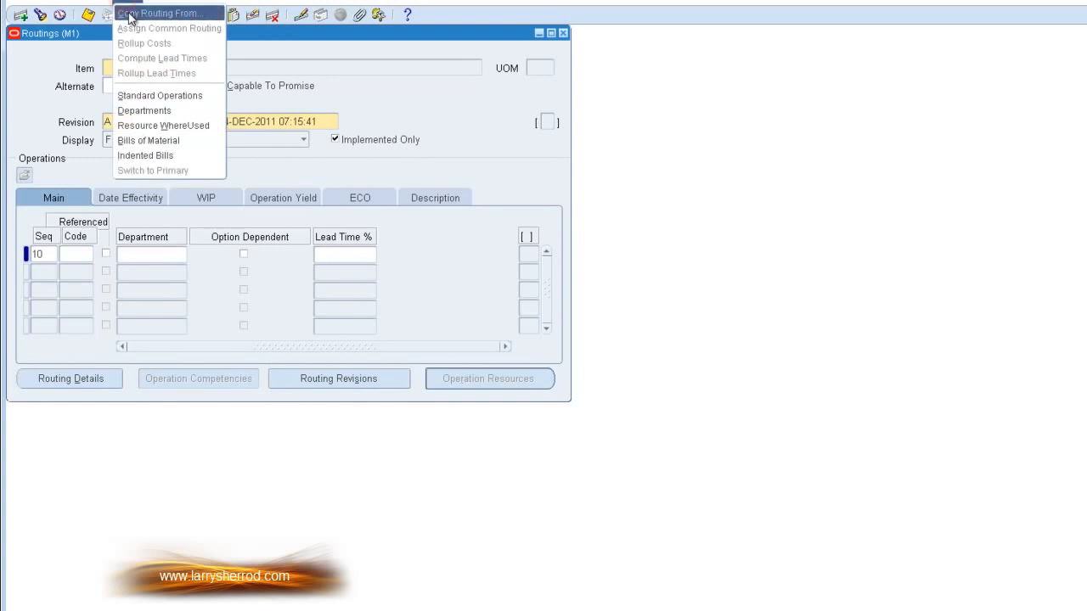
click(268, 34)
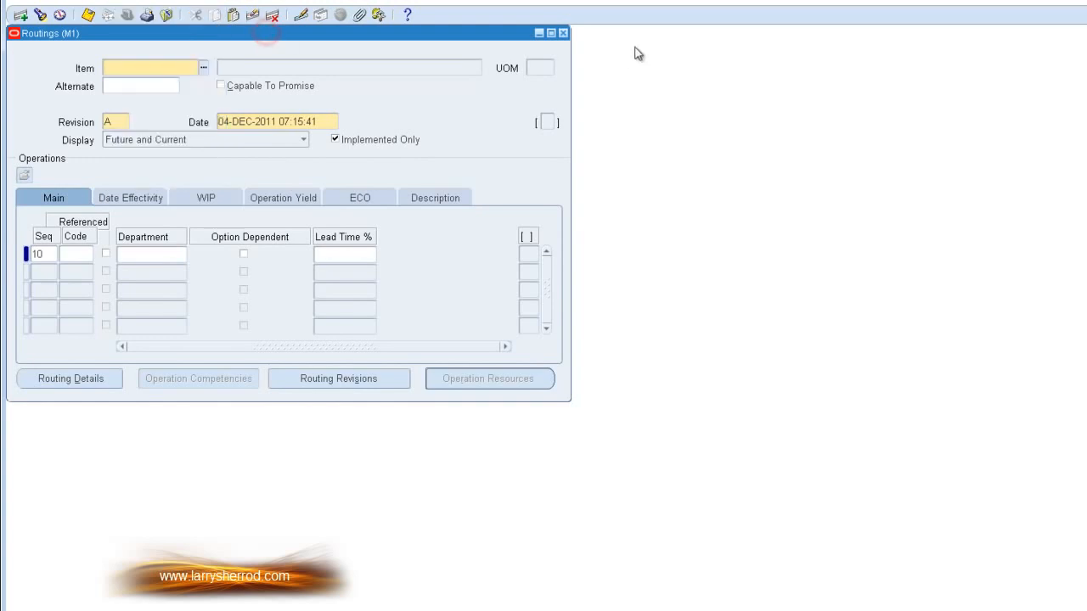
drag(420, 36, 691, 47)
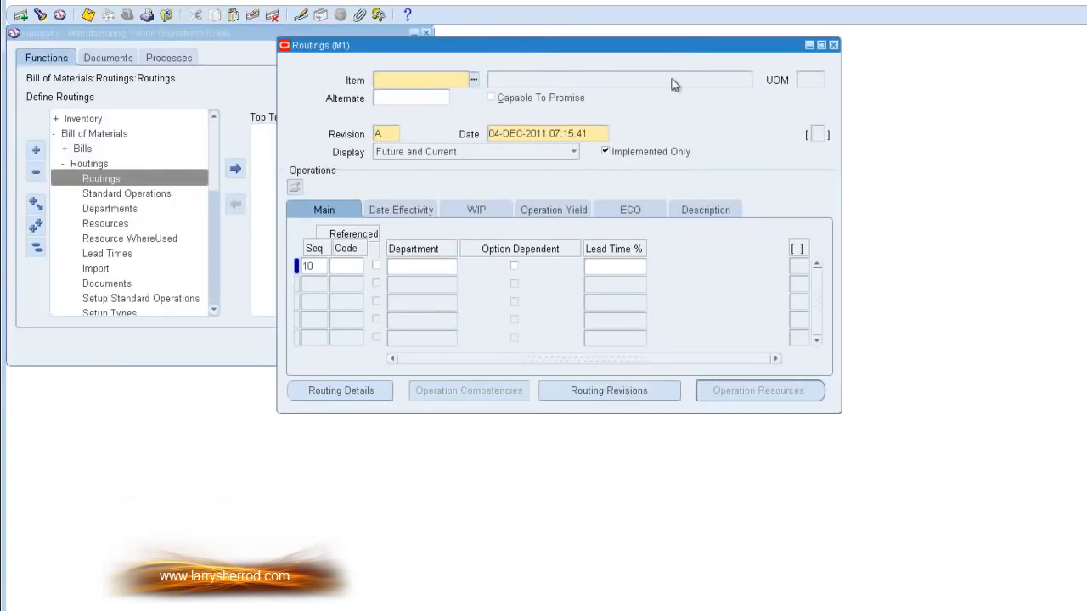
click(833, 47)
Step: Reopen the Routings form, find the routing for item AS54888, and move its window clear of the search window
click(137, 174)
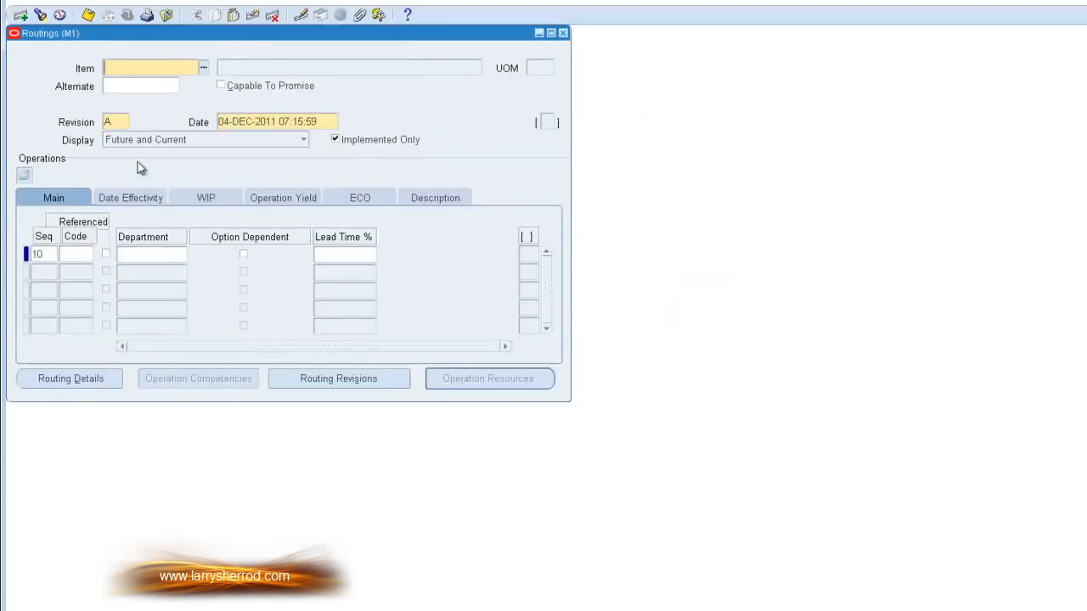
click(44, 15)
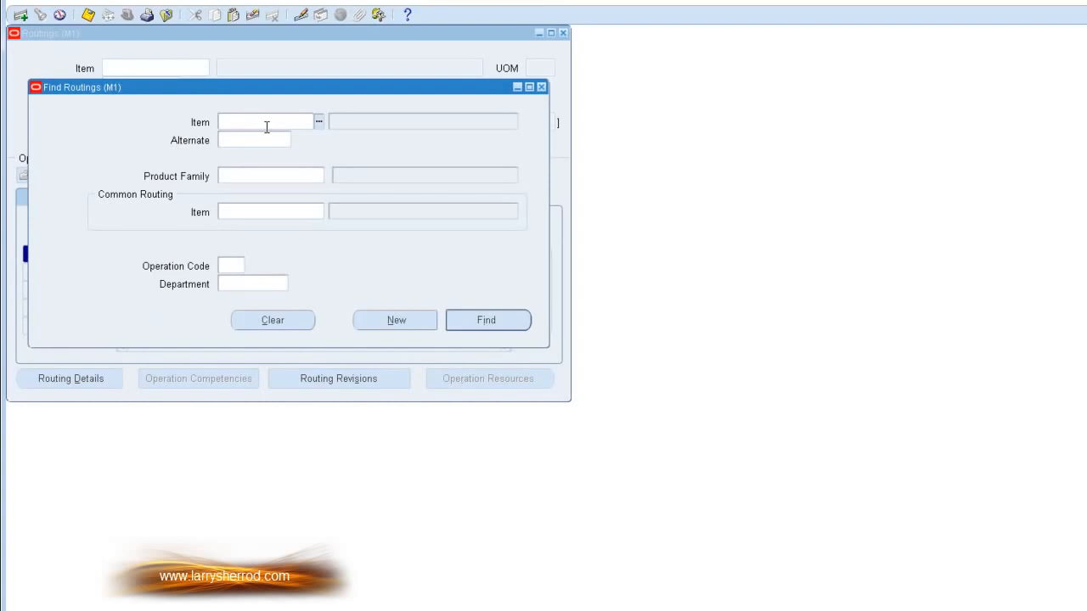
text(AS54888)
key(Tab)
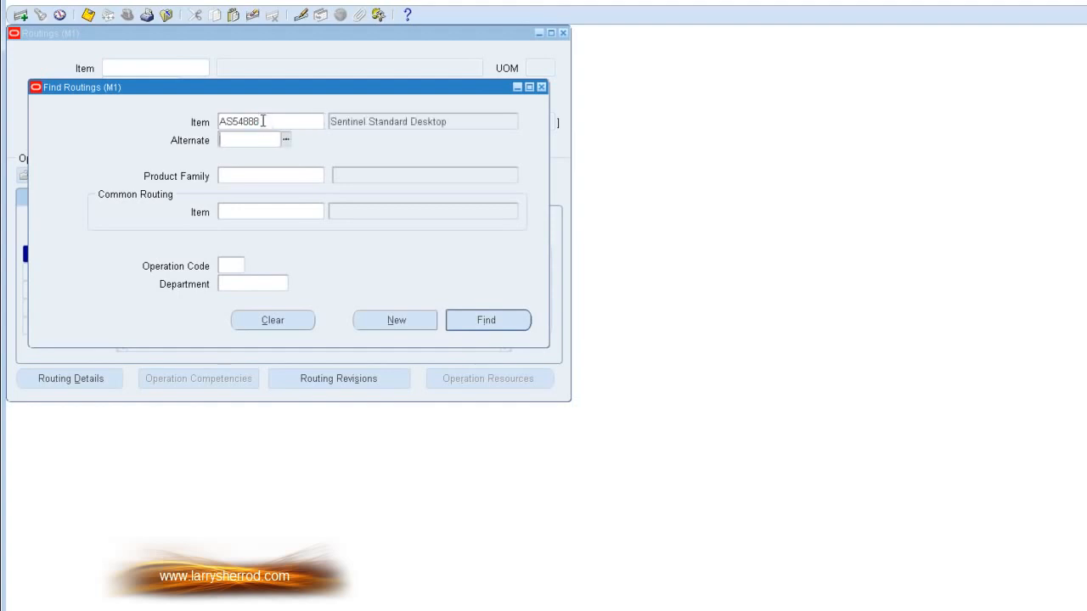
click(453, 322)
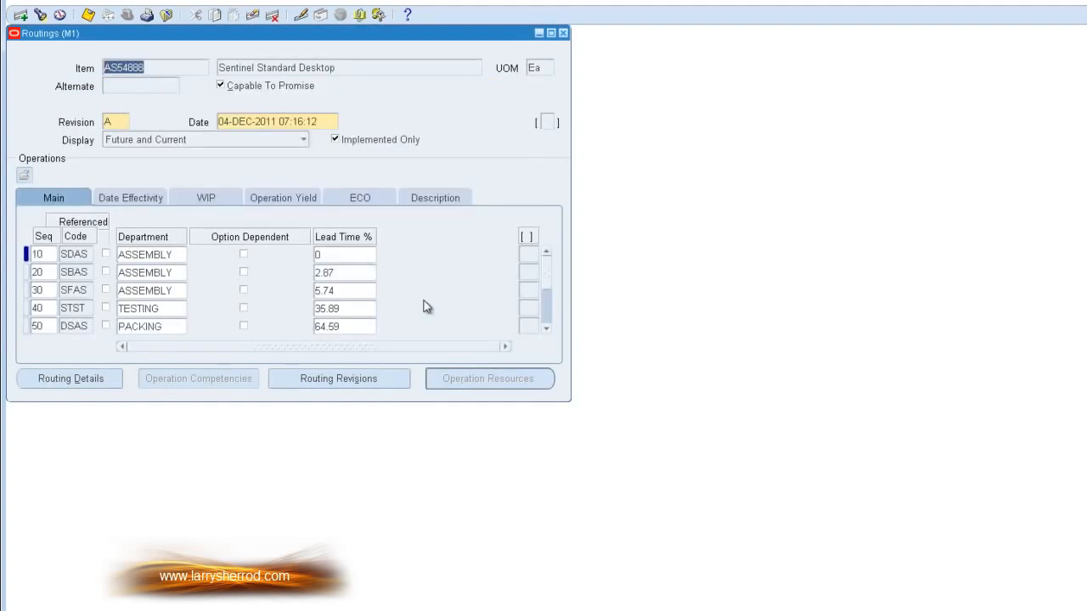
drag(188, 32, 576, 57)
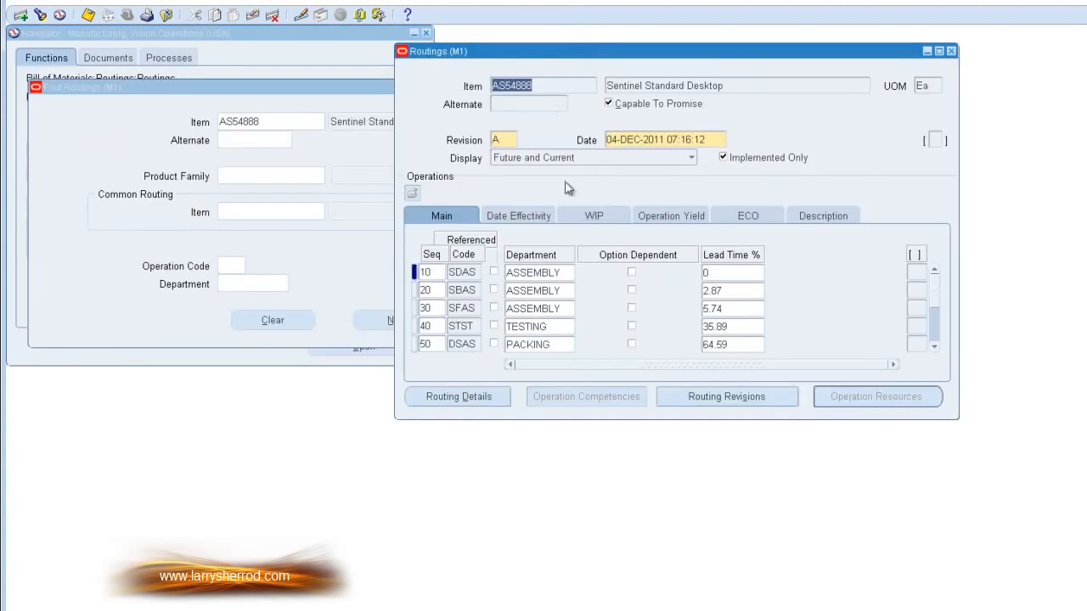
Step: Insert a new operation after operation 10 with sequence 15 and department ASSEMBLY
click(531, 272)
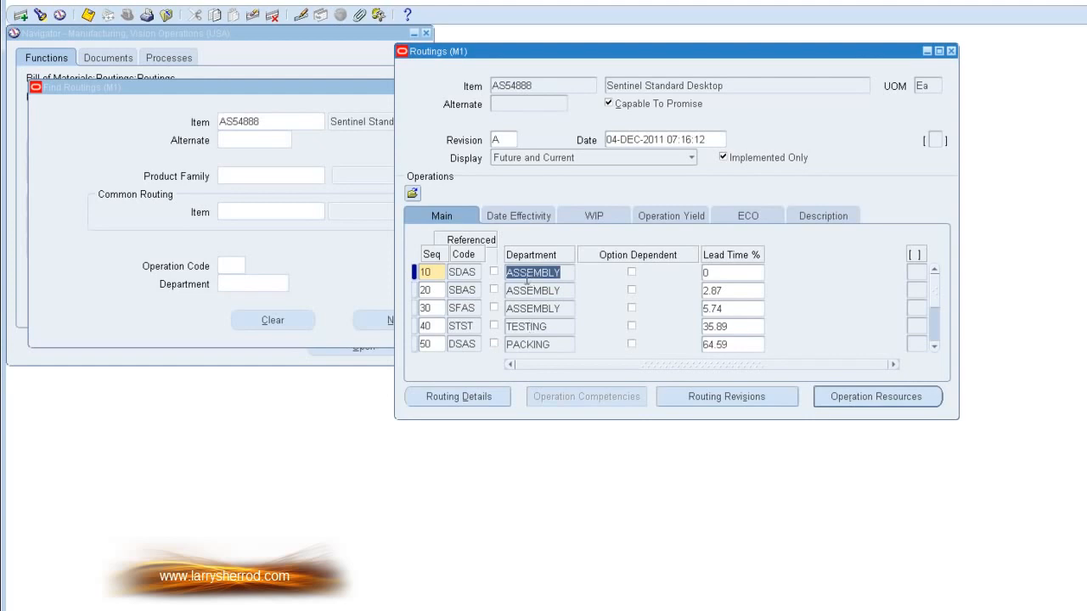
click(20, 16)
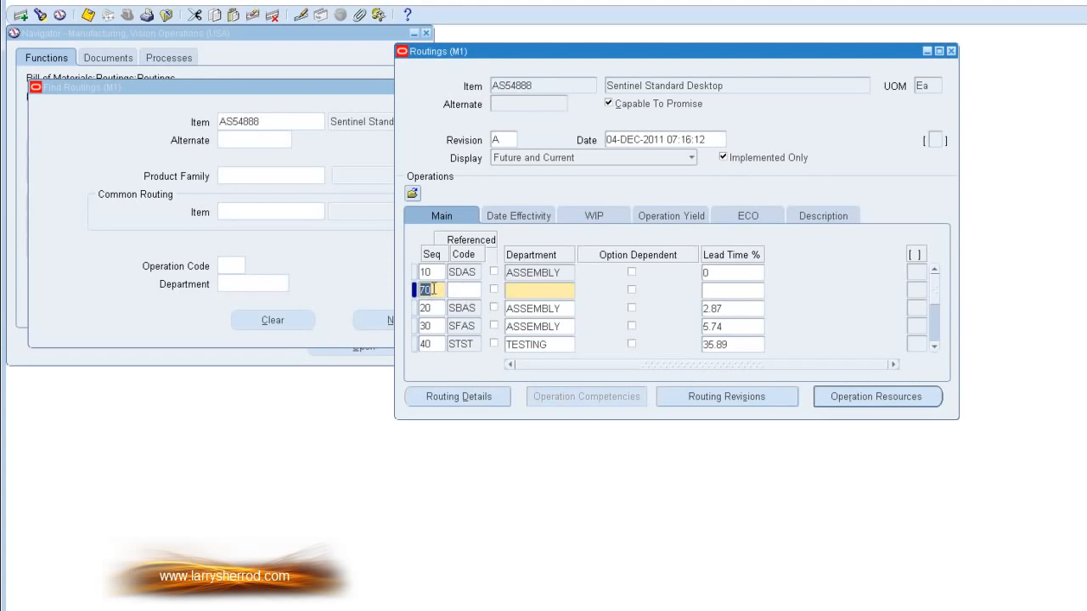
text(15)
click(531, 293)
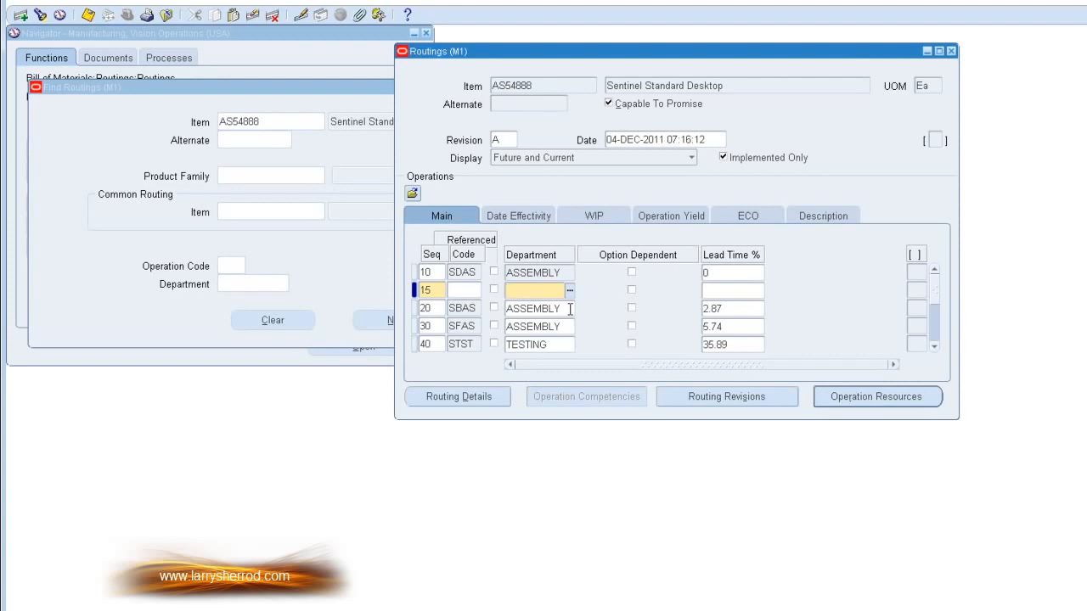
text(as)
key(Tab)
click(707, 576)
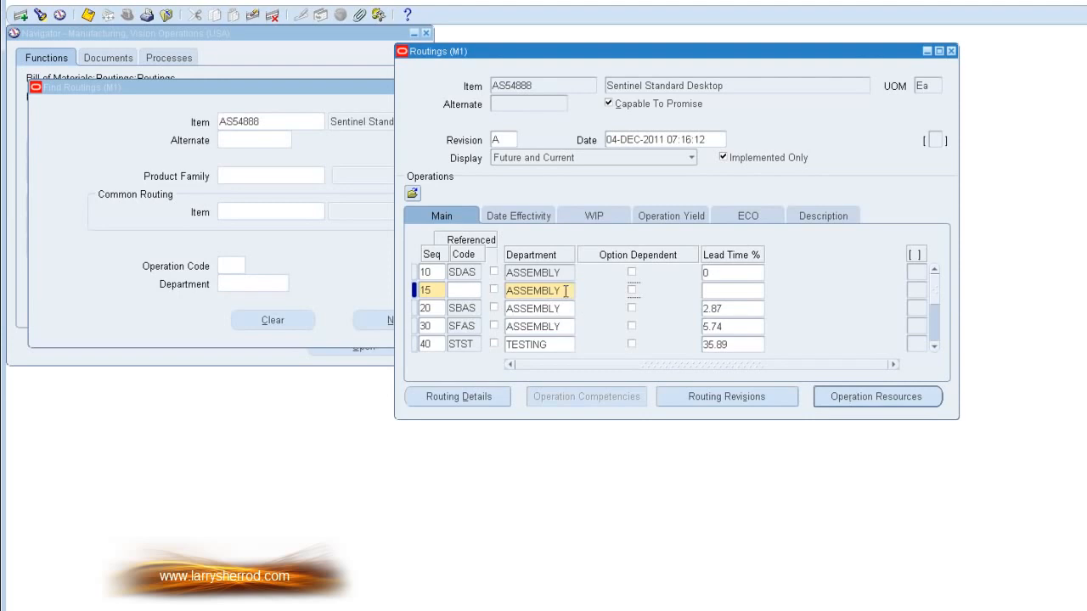
Step: Add resource sequence 10 to operation 15 as LBR-ASSY with a Lot basis and a usage of 1
click(854, 403)
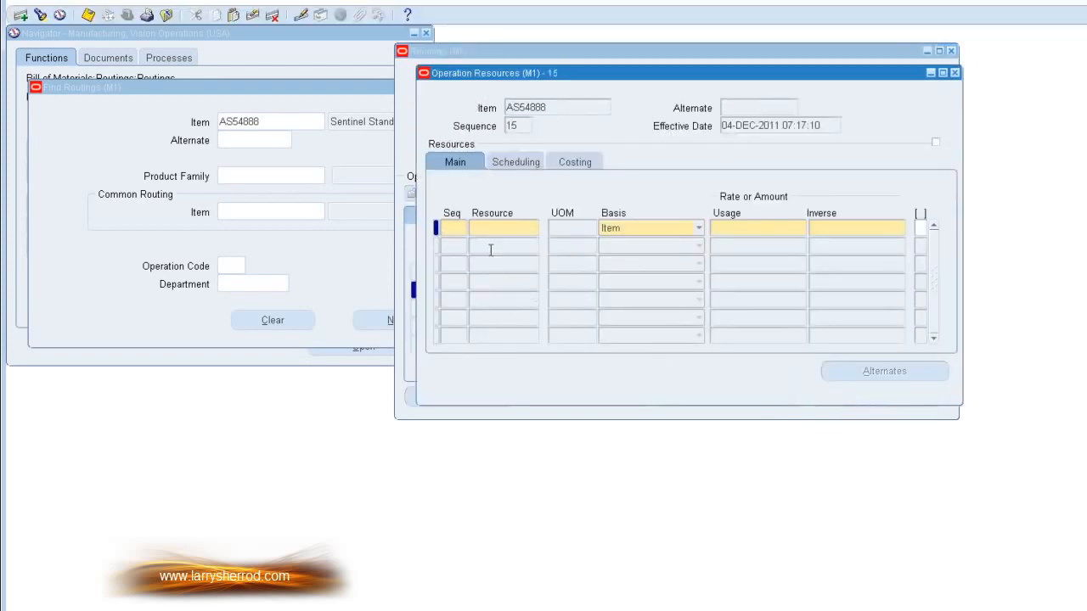
text(10)
key(Tab)
click(533, 231)
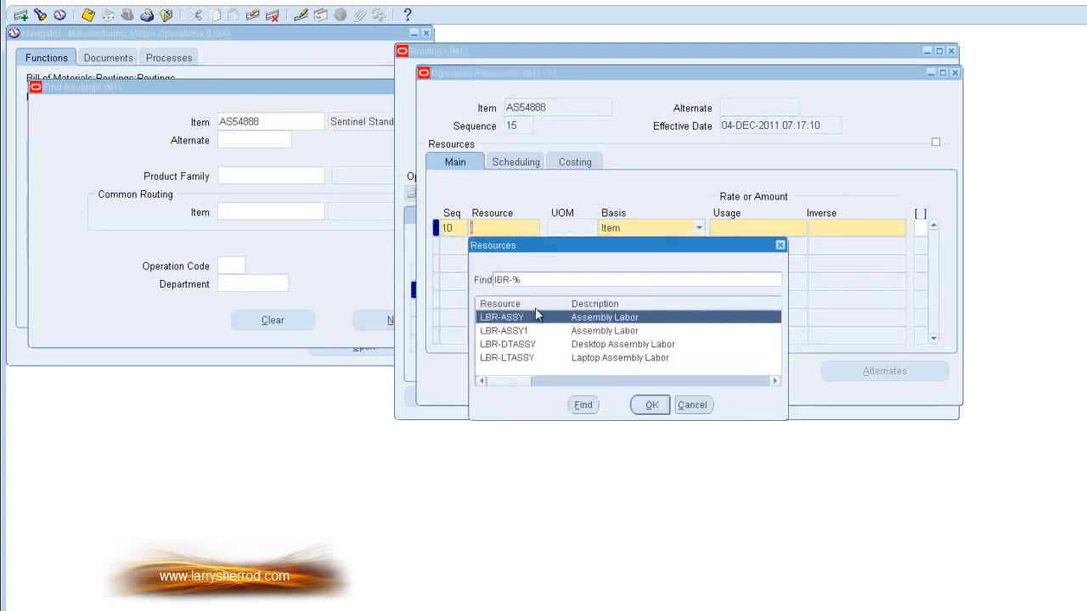
click(651, 405)
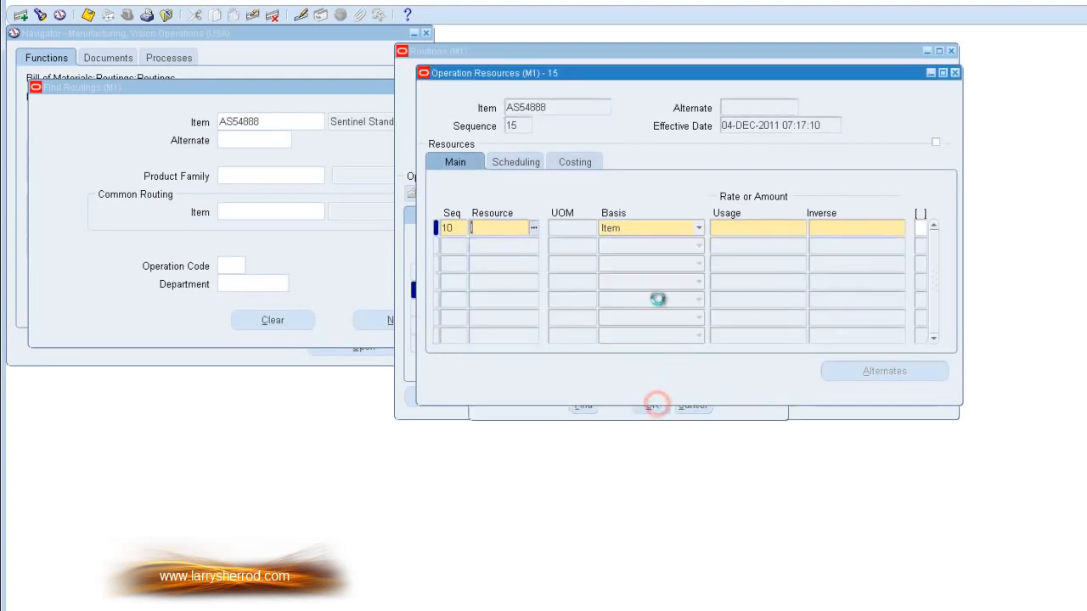
click(699, 230)
click(688, 245)
click(736, 228)
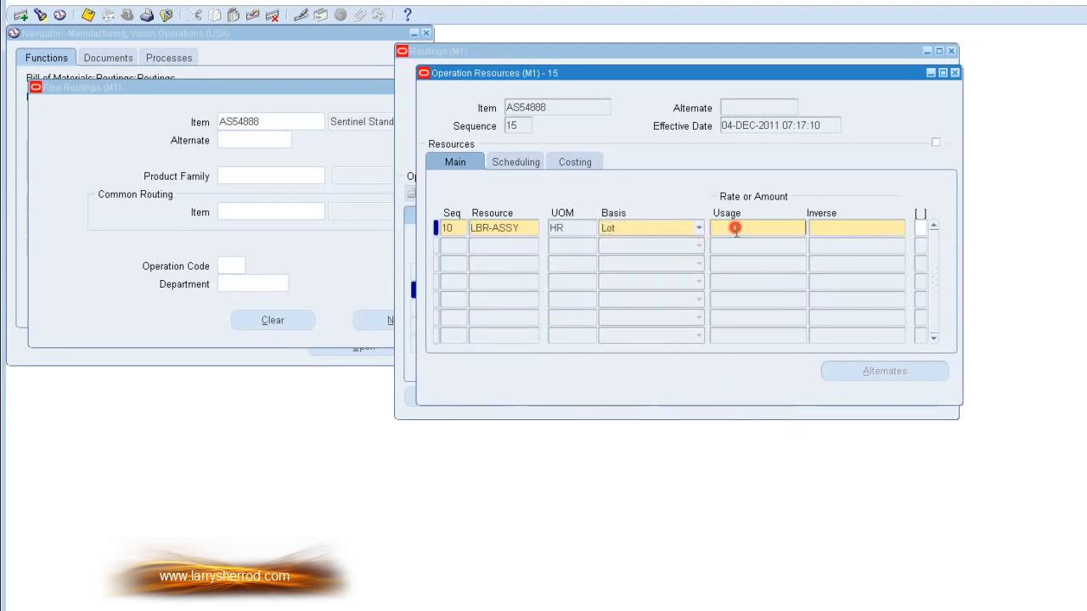
text(1)
key(Tab)
Step: Add resource sequence 20 to operation 15 as LBR-ASSY with a usage of .2
click(510, 248)
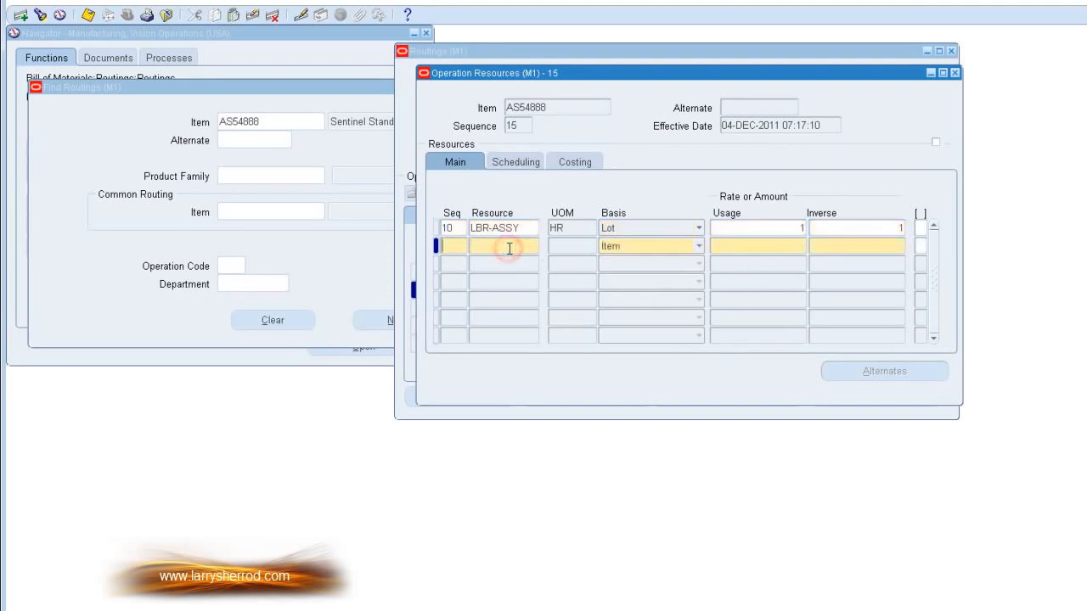
text(20)
click(516, 248)
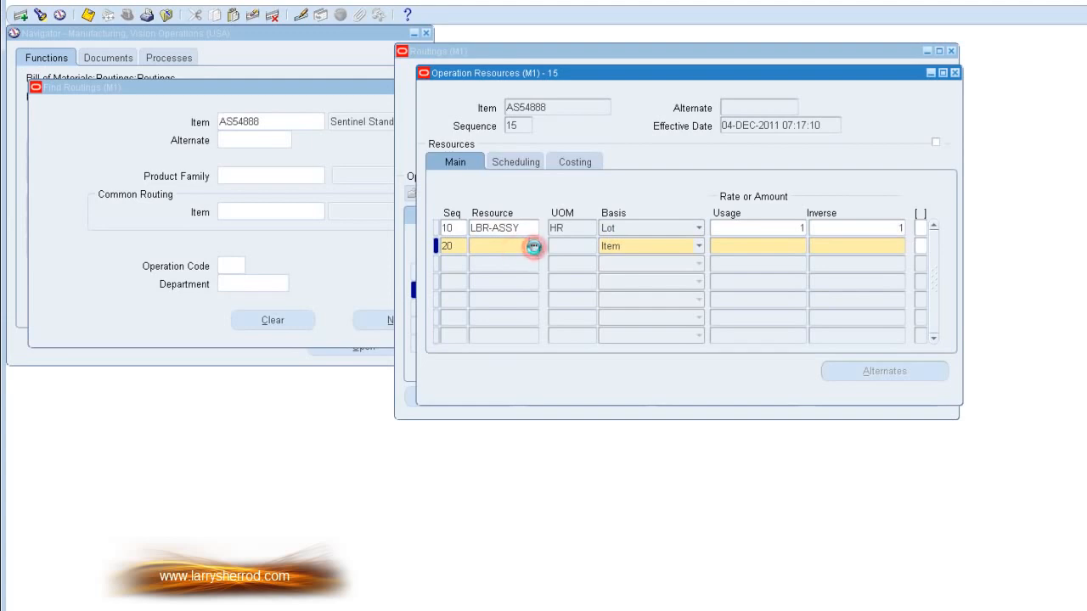
click(533, 246)
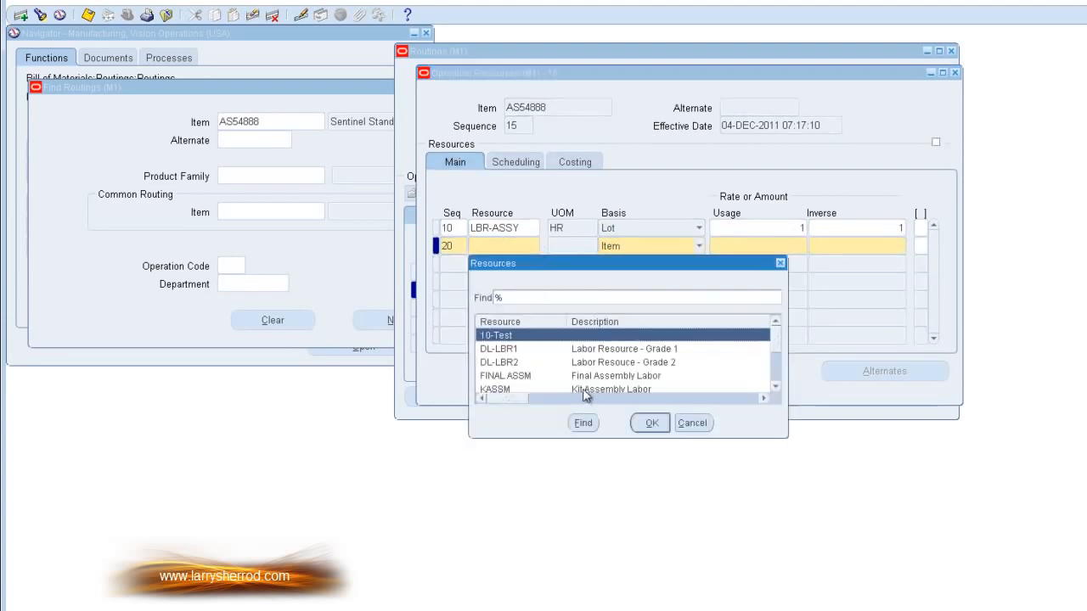
text(lBR-)
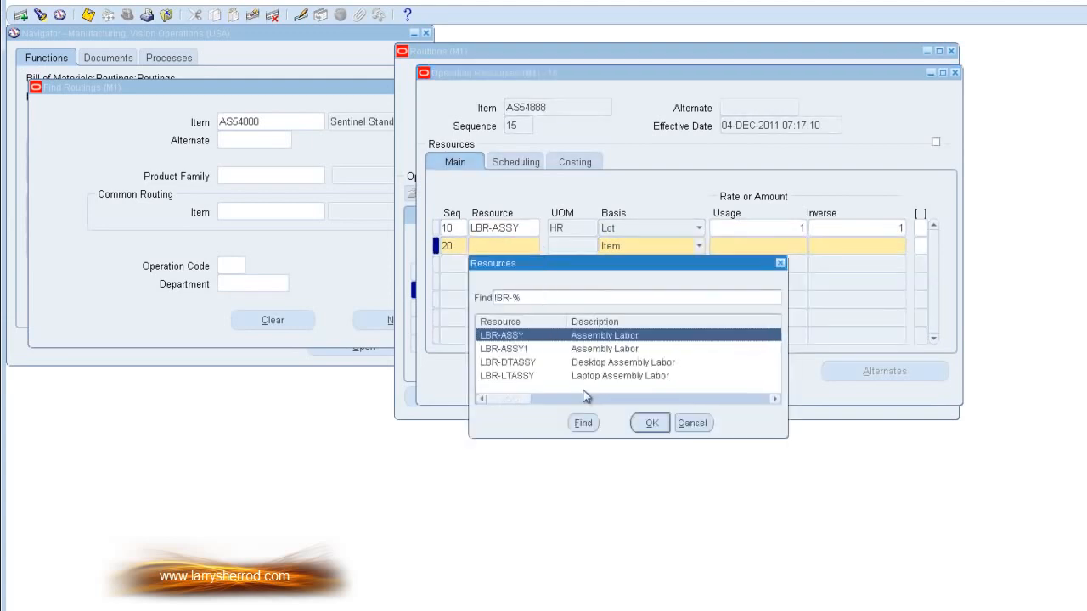
click(654, 420)
click(781, 246)
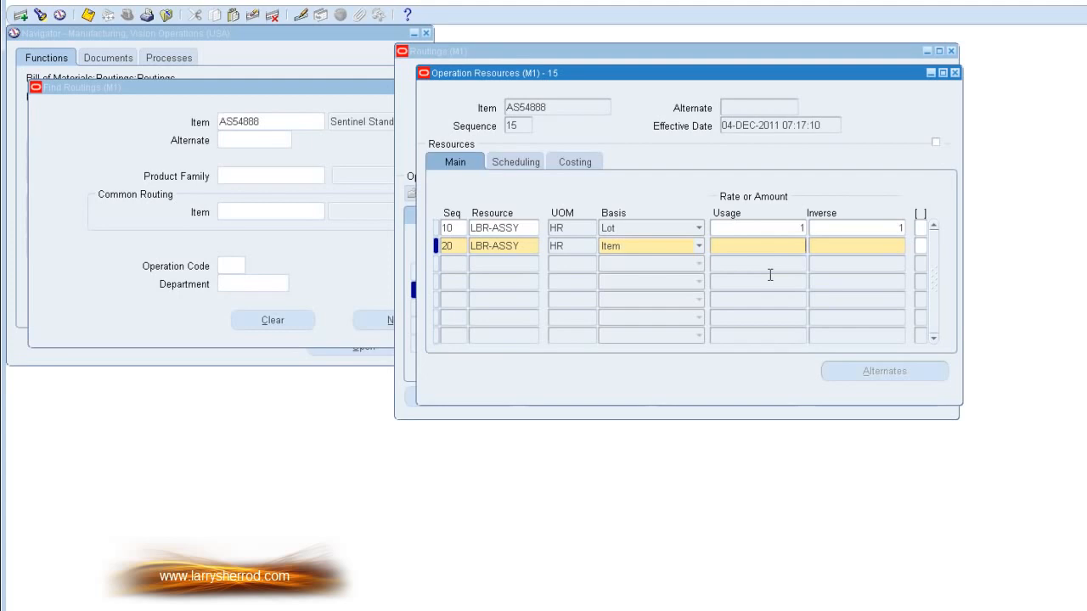
text(2)
key(Tab)
Step: Set Schedule to Yes for both LBR-ASSY resources of operation 15
click(513, 227)
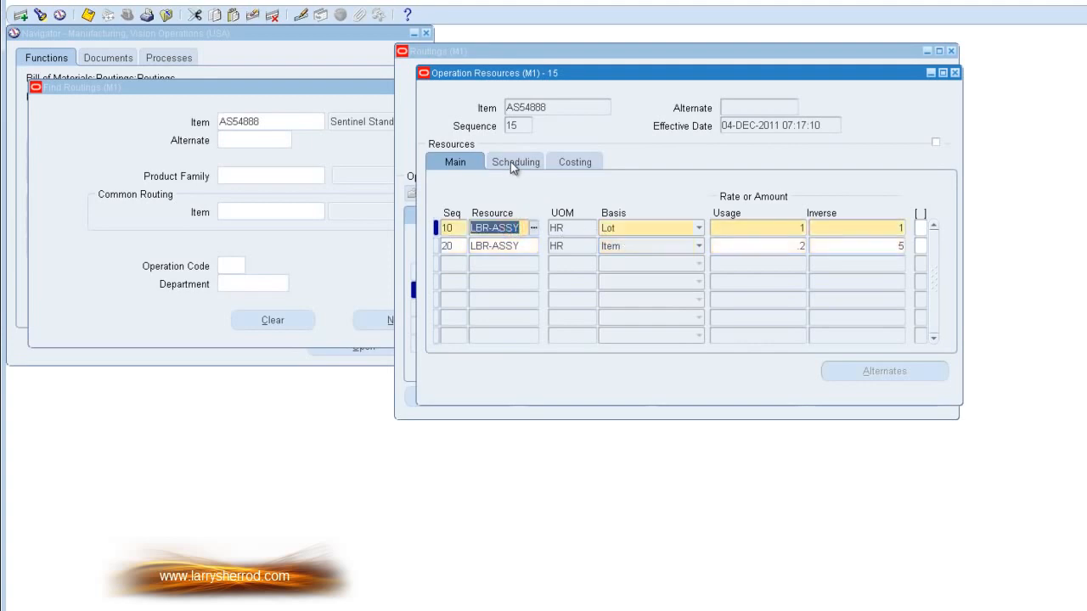
click(512, 162)
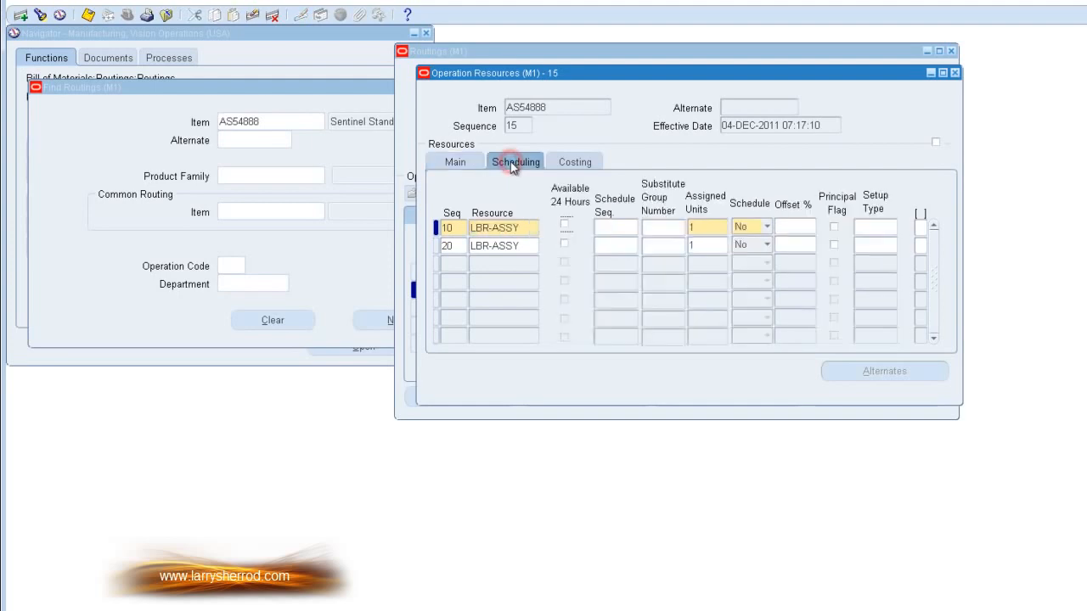
click(766, 229)
click(745, 212)
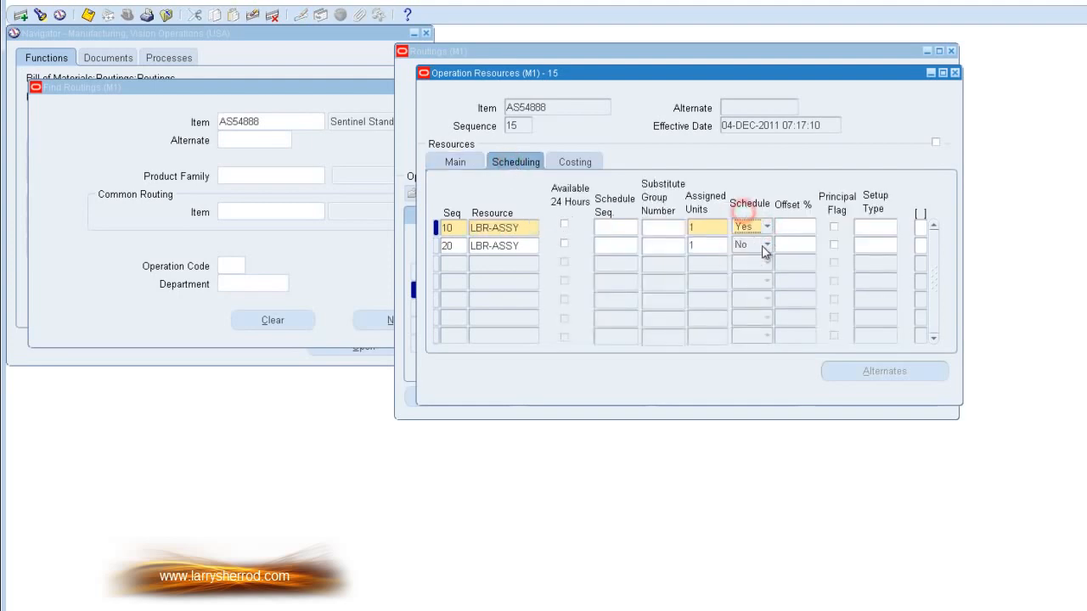
click(764, 248)
click(755, 227)
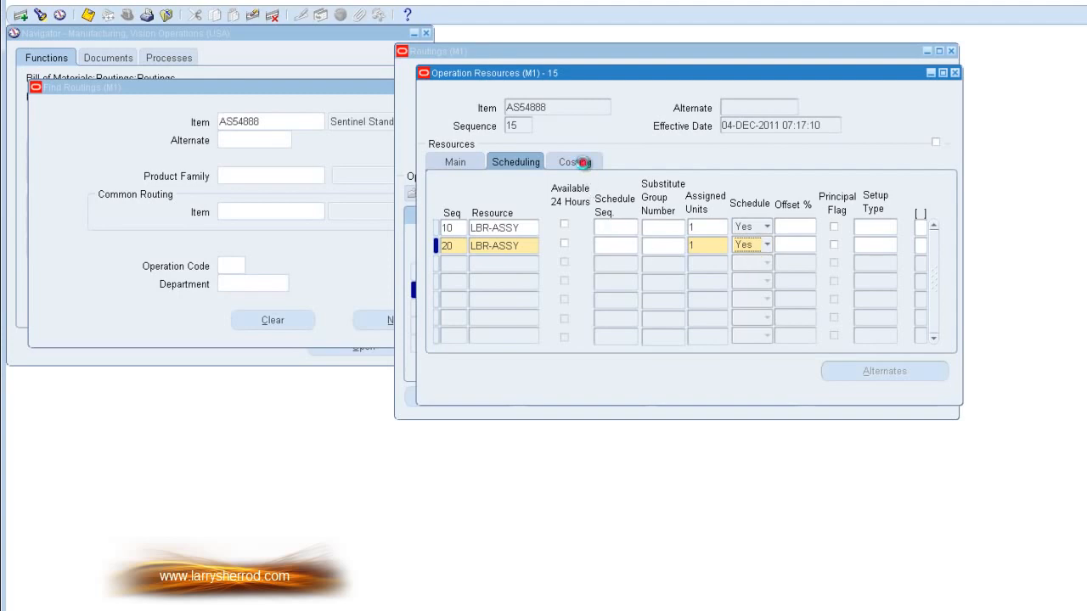
Step: Check the costing settings of operation 15's resources, and clear the unsaved operation 15 from the routing
click(586, 164)
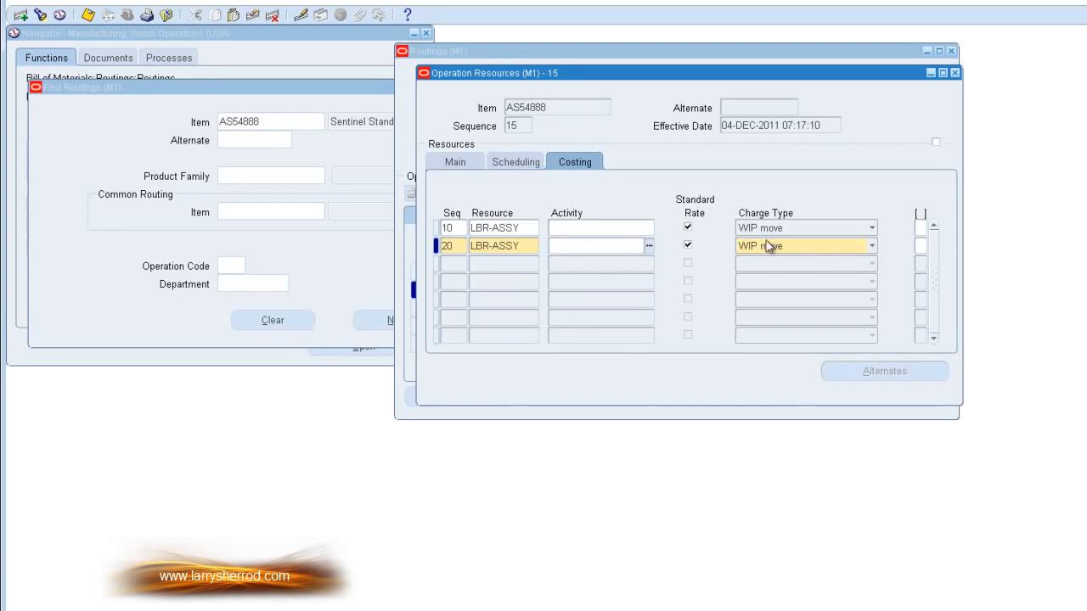
click(457, 163)
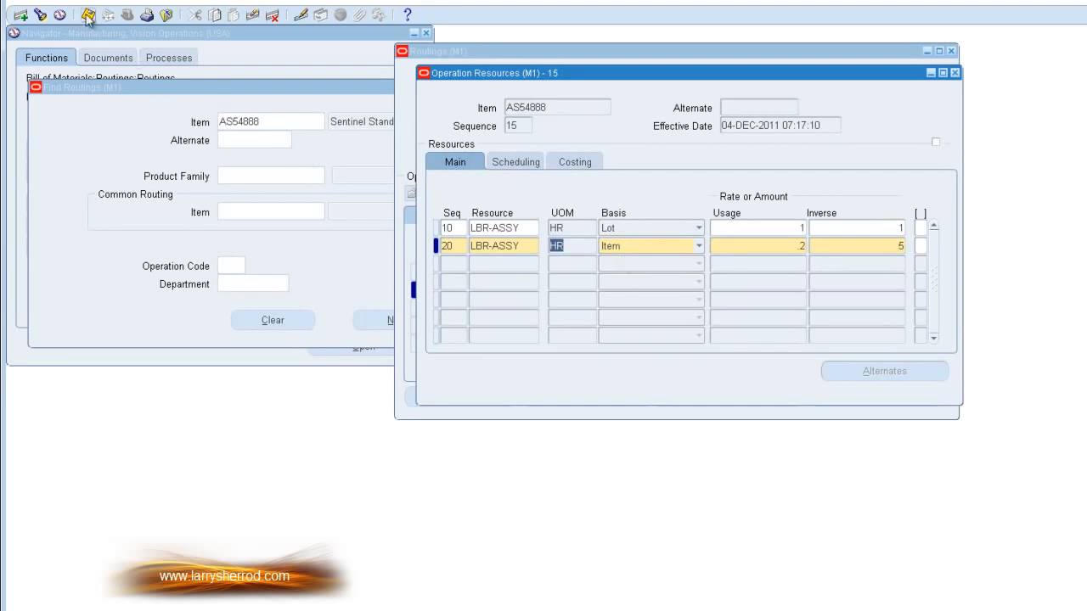
click(955, 74)
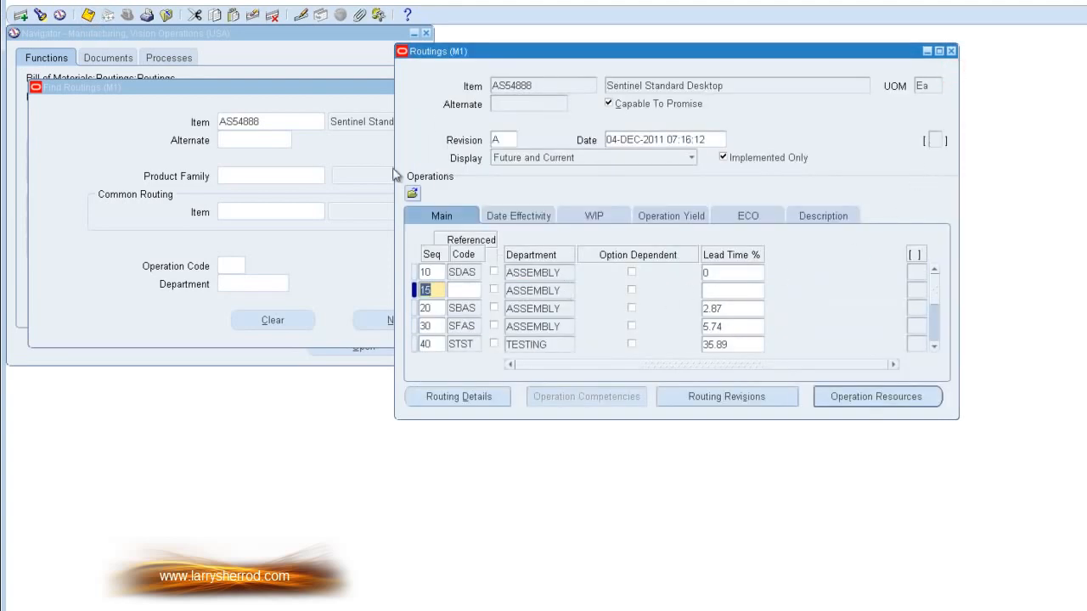
click(253, 15)
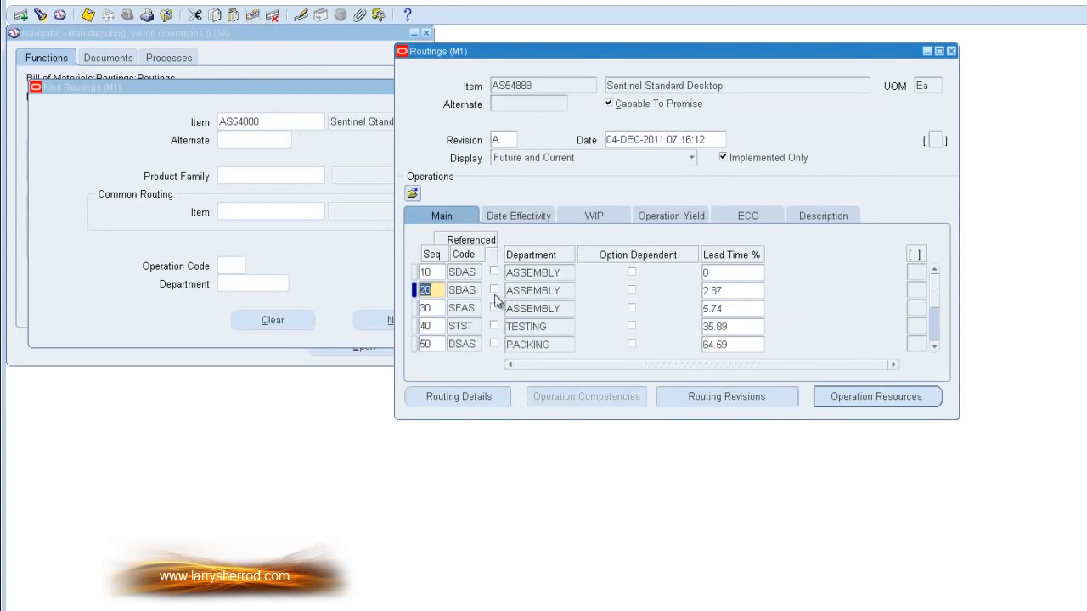
Step: Examine the resource usage, scheduling and costing settings of operation 30, and close the AS54888 routing
click(523, 309)
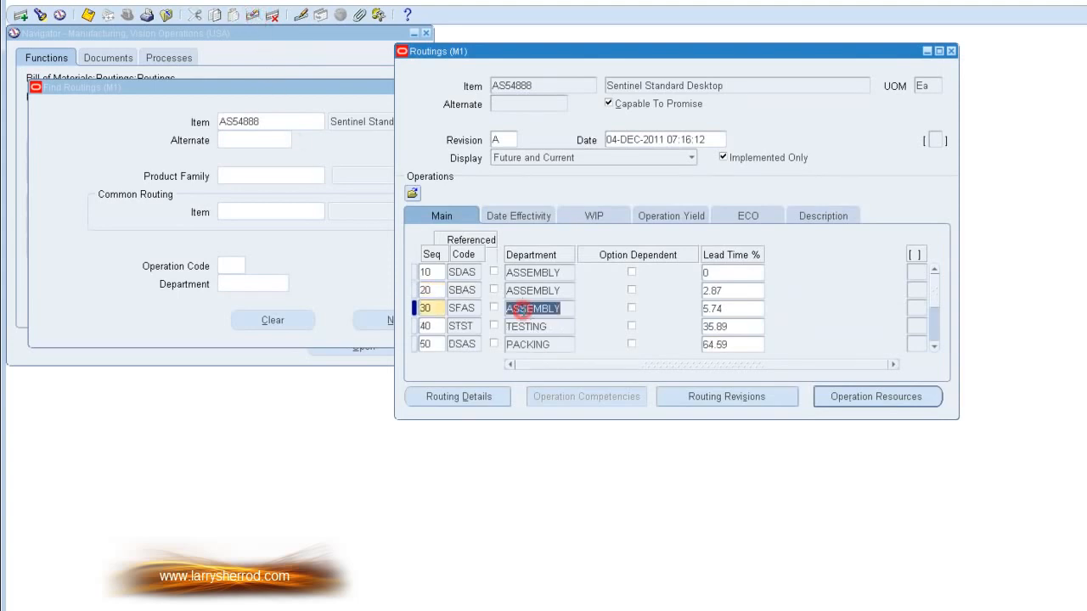
click(837, 397)
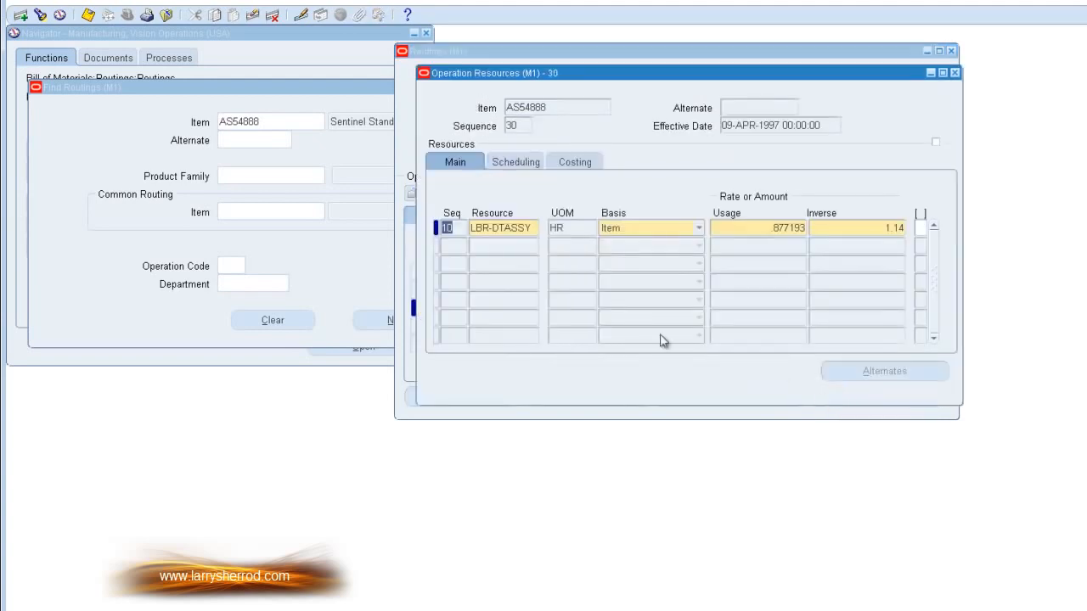
click(741, 228)
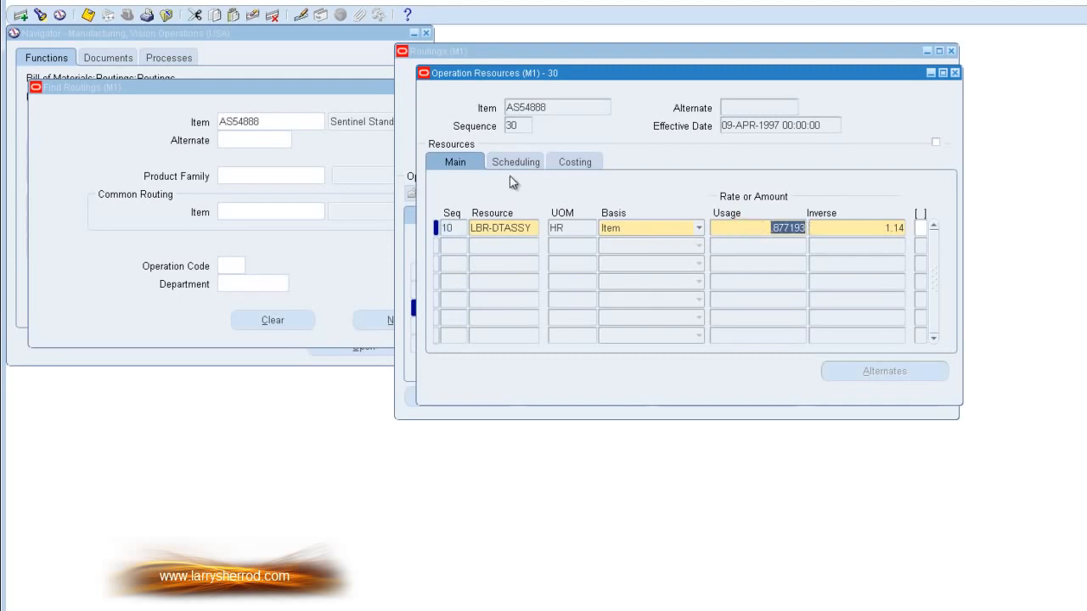
click(531, 161)
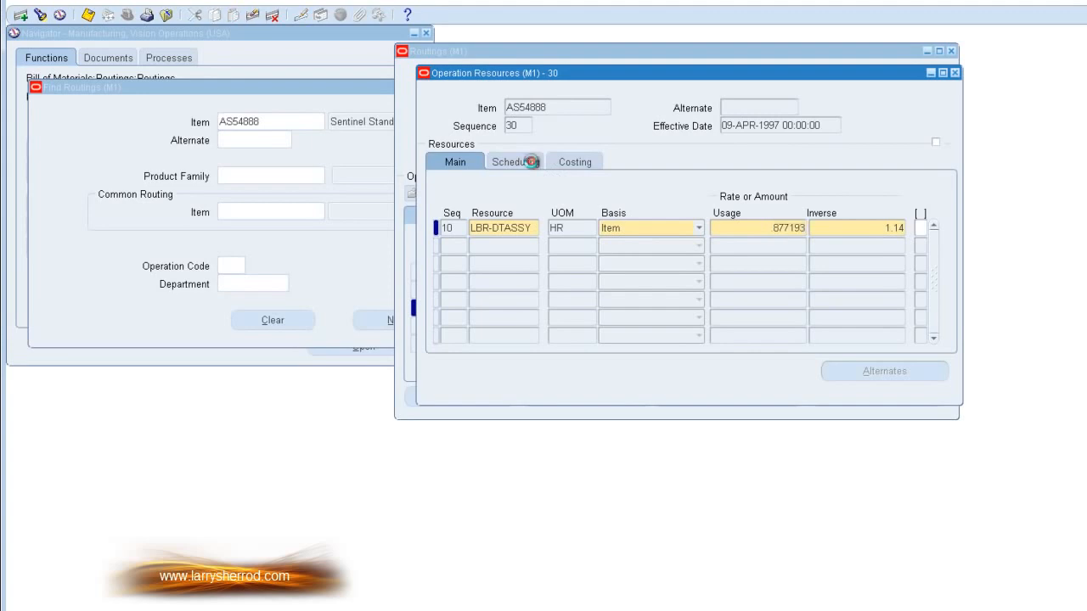
click(575, 163)
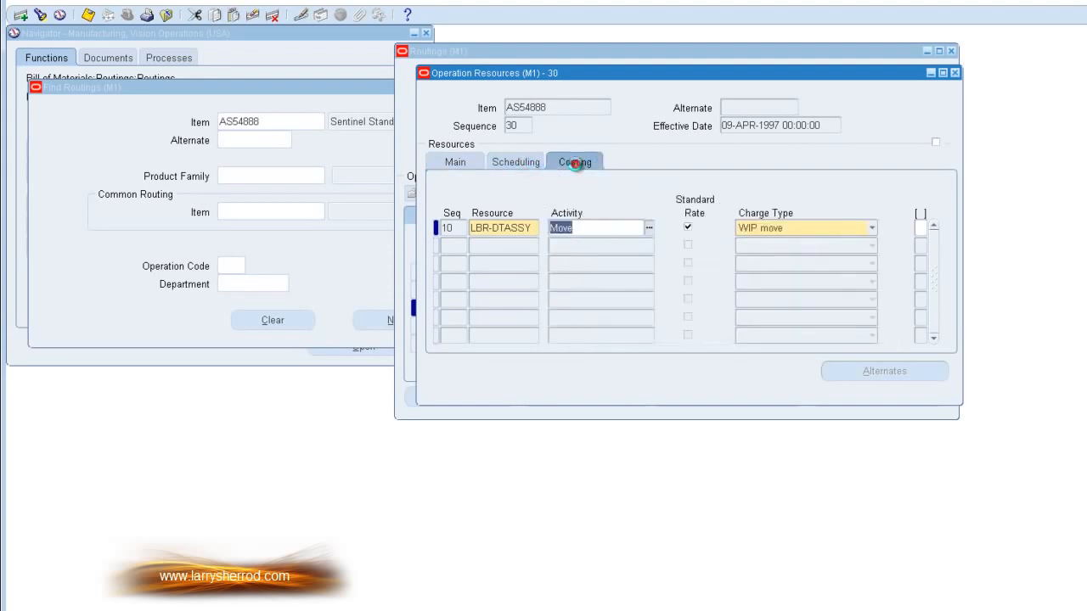
click(454, 164)
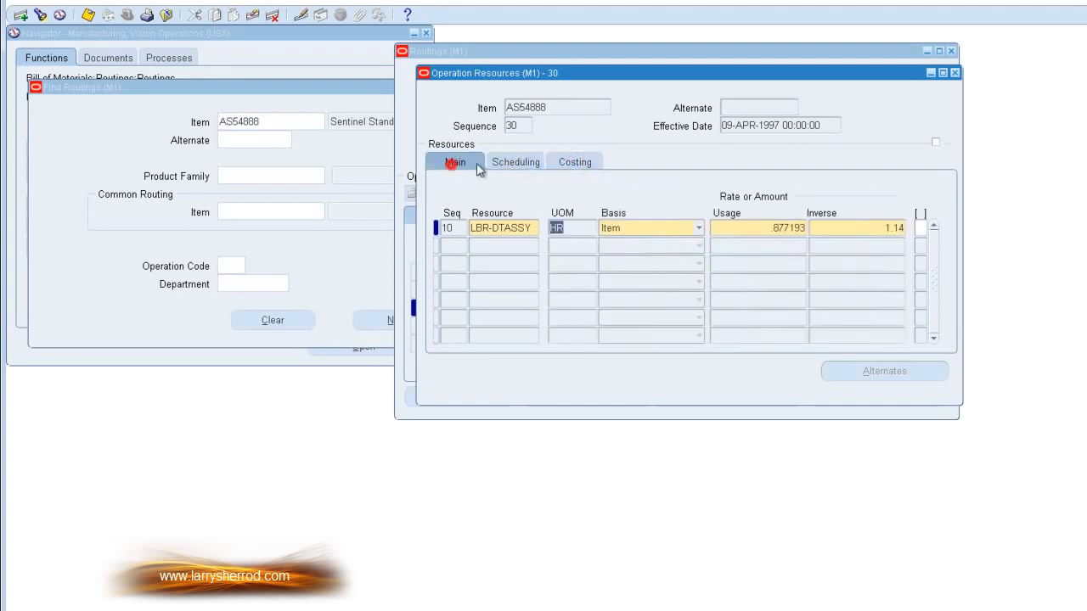
click(954, 73)
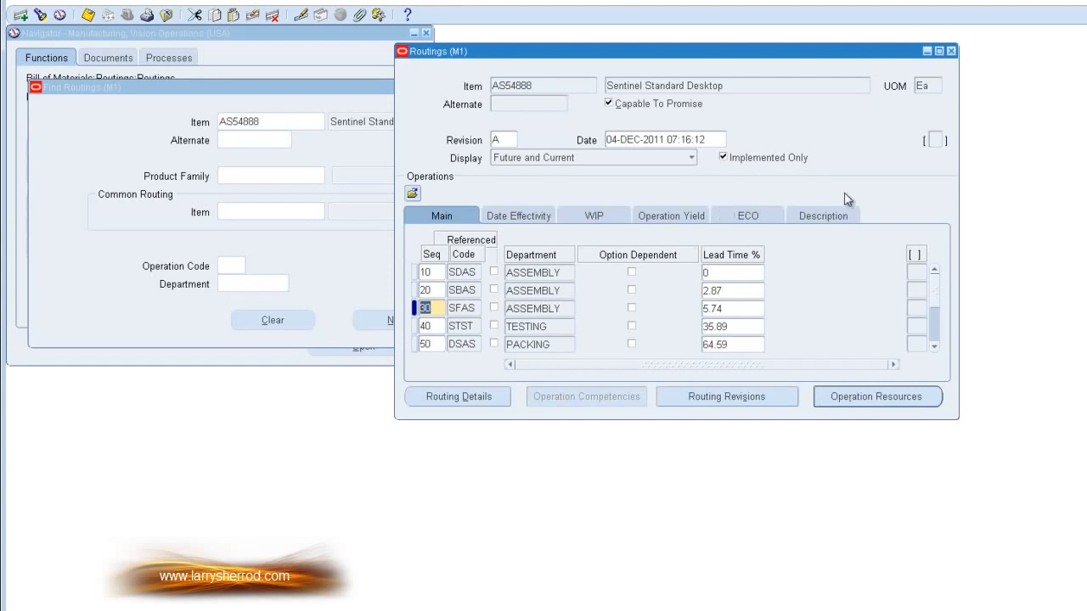
click(951, 52)
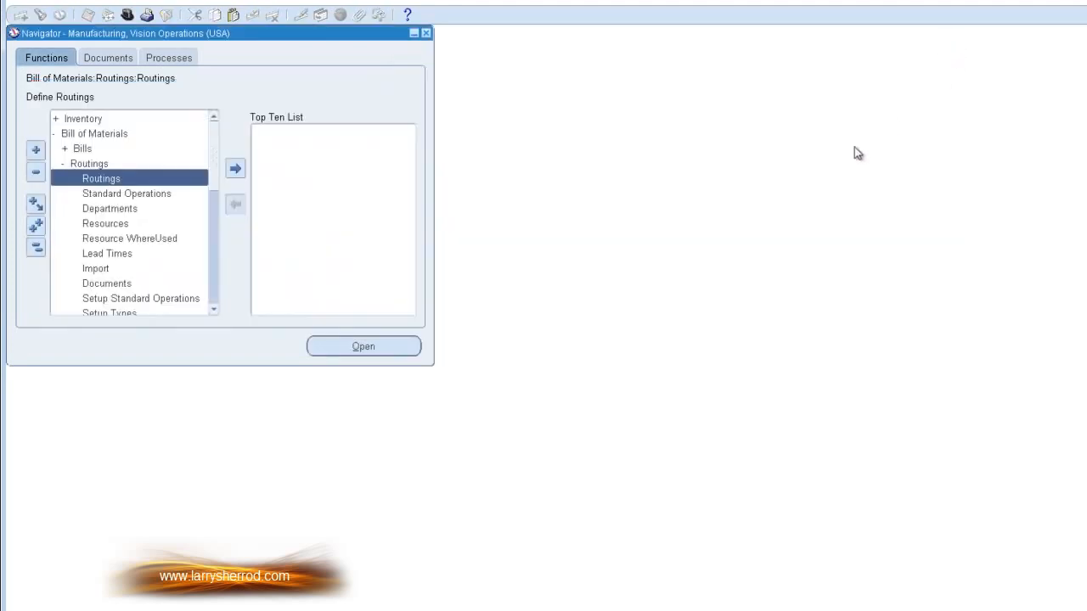
Step: Insert a standard operation below APRT with code TEST, description TEST and department ASSEMBLY
double_click(157, 195)
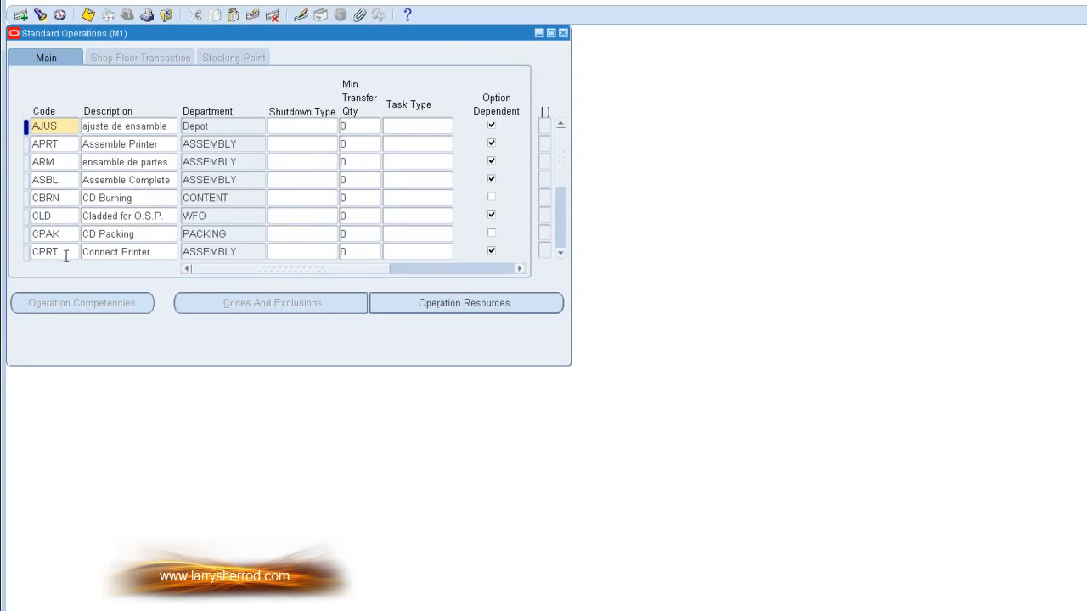
click(66, 144)
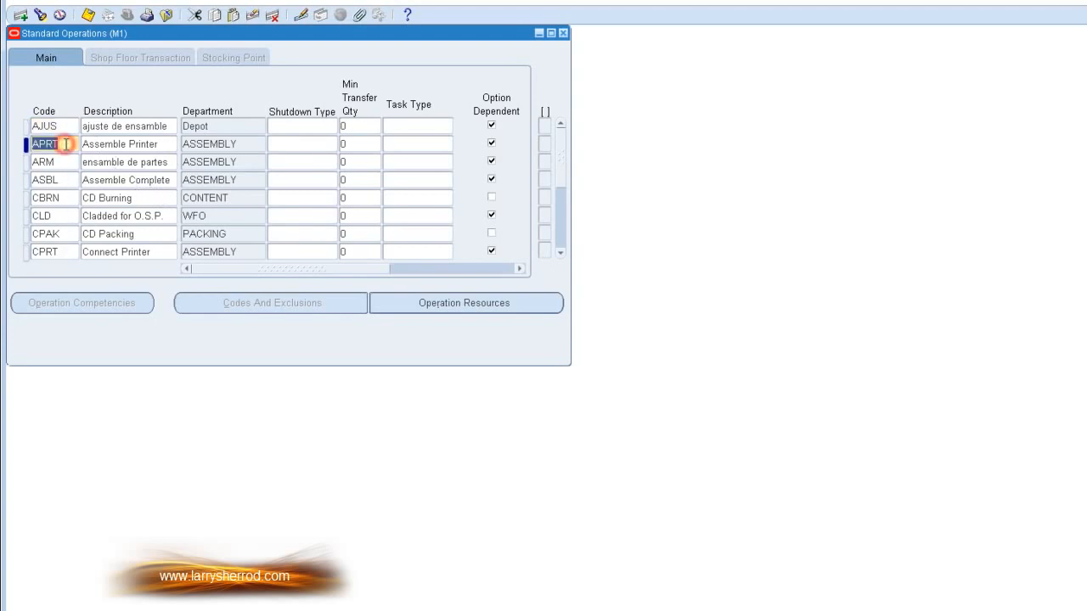
click(21, 16)
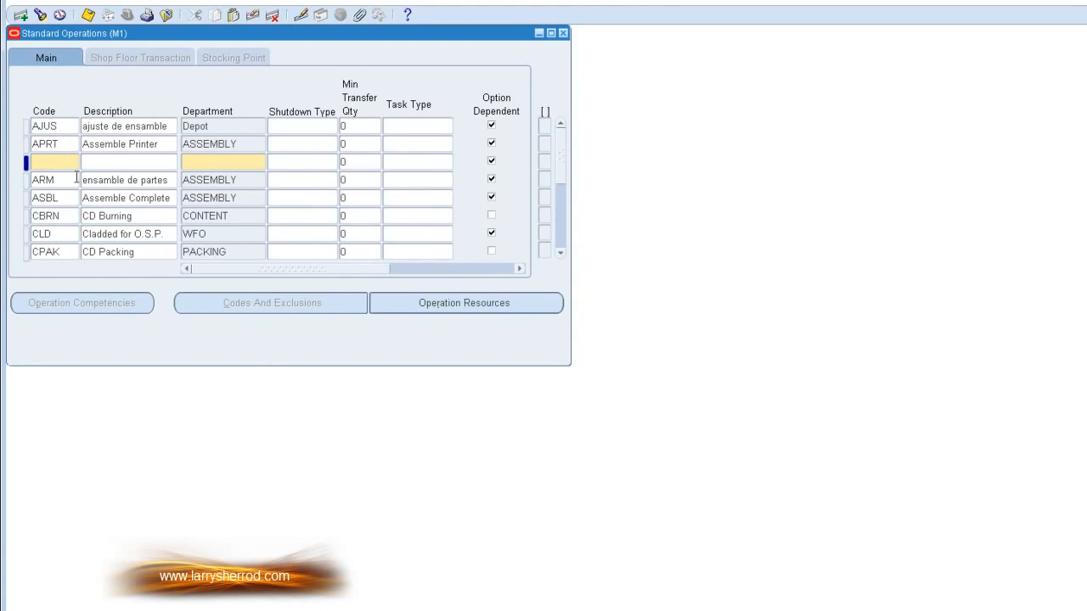
click(58, 162)
text(TEST)
key(Tab)
text(TEST)
key(Tab)
text(ass)
key(Tab)
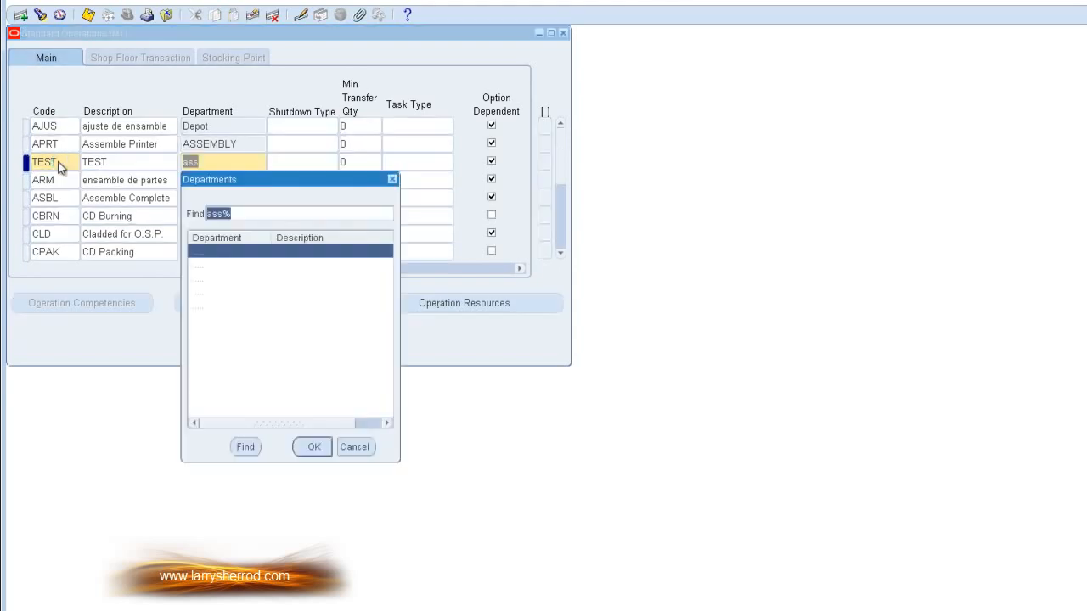
click(307, 446)
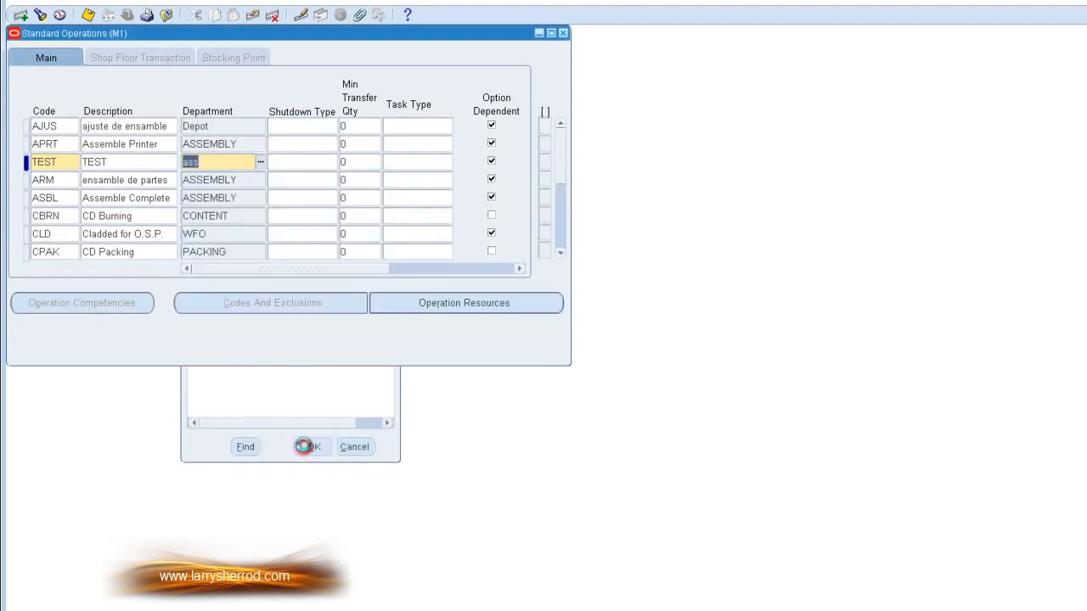
Step: Add resource LBR-ASSY to the TEST standard operation with sequence 10 and usage .2, and display its scheduling settings
click(457, 306)
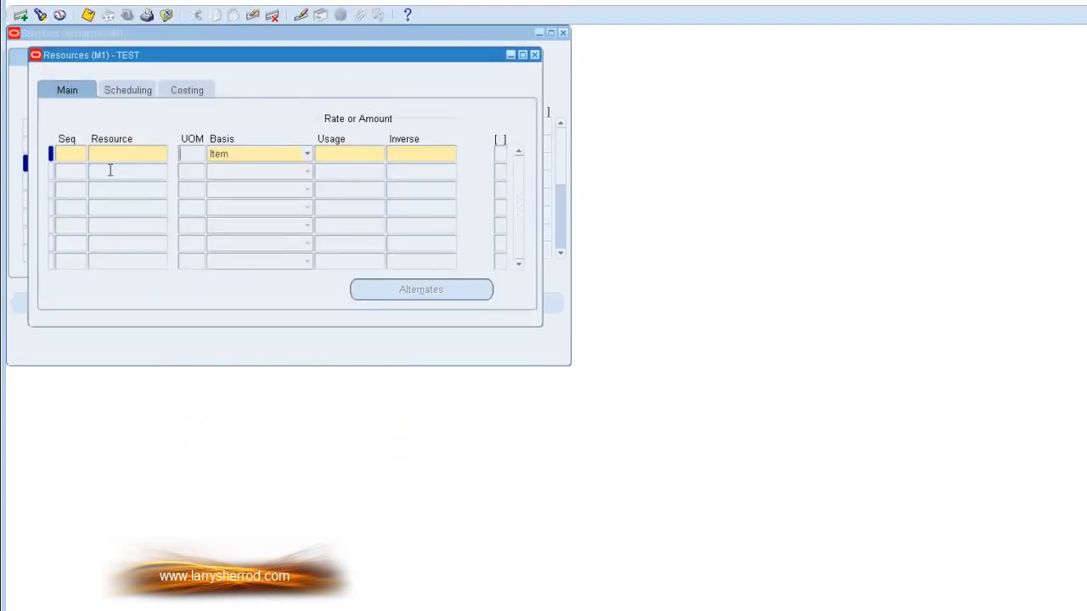
click(62, 155)
text(10)
key(Tab)
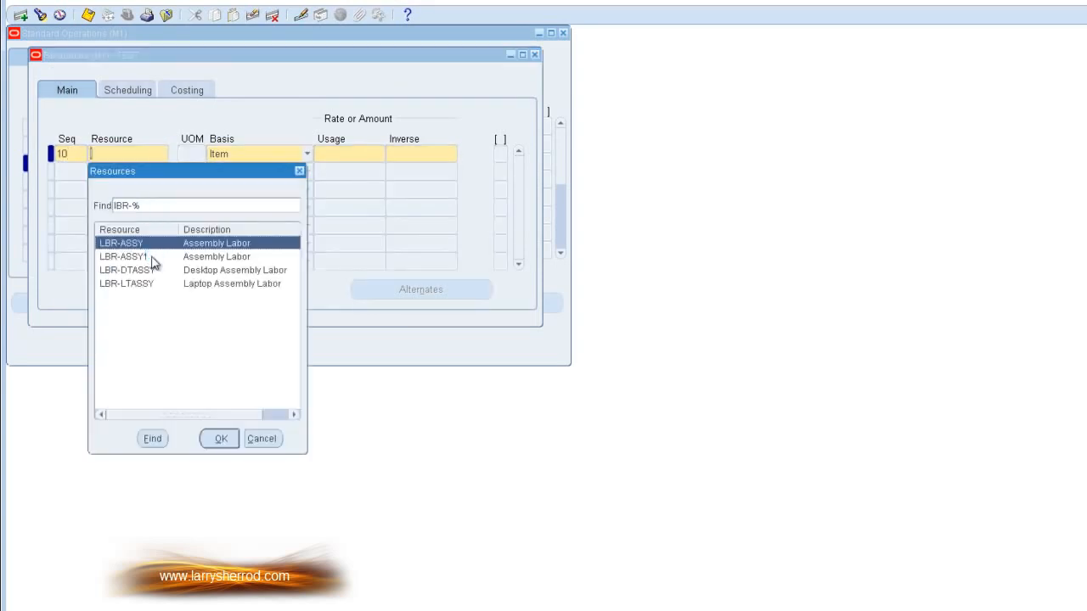
click(221, 440)
click(343, 154)
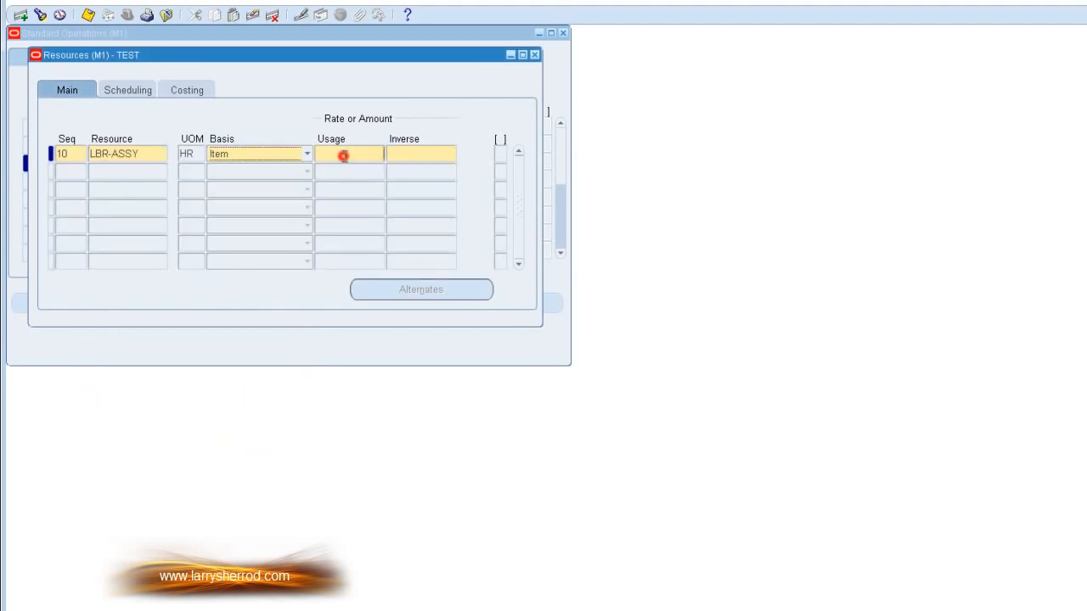
text(2)
click(437, 153)
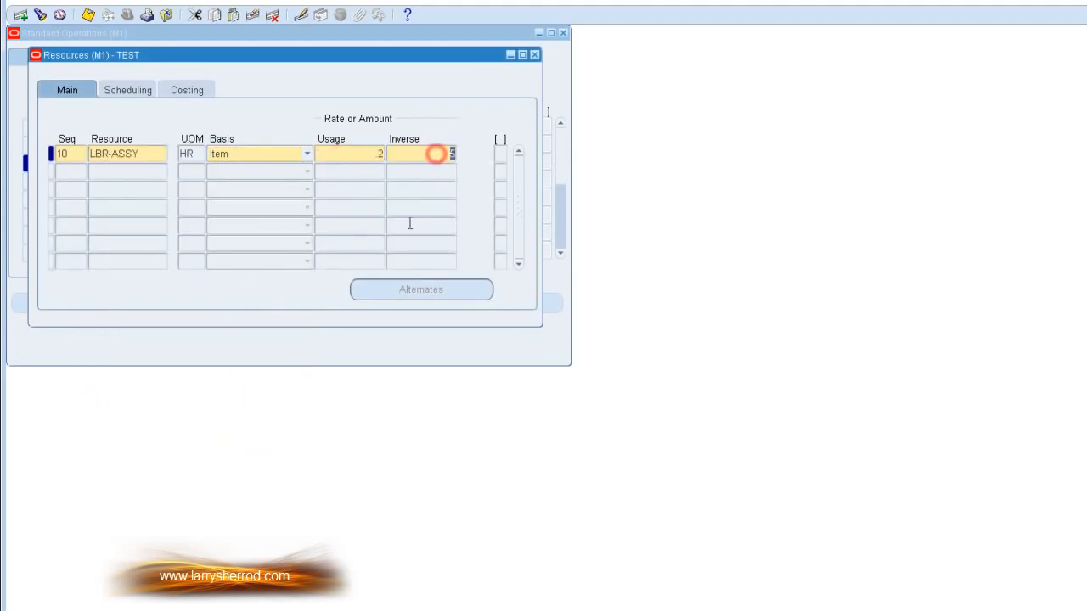
click(126, 90)
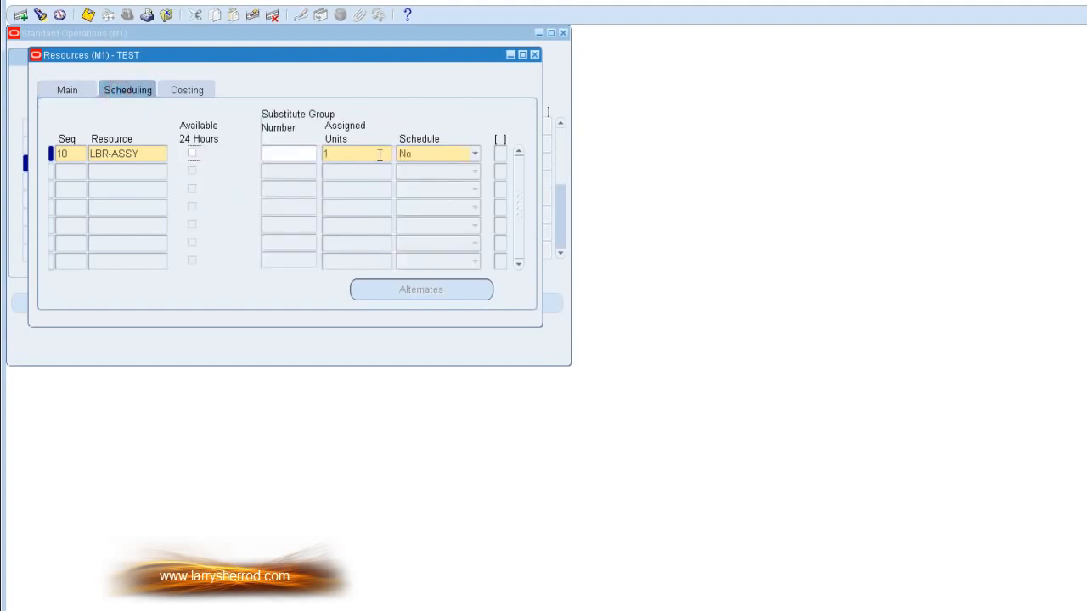
Step: Set LBR-ASSY's schedule to Yes on the TEST operation, and review its costing and main settings
click(471, 154)
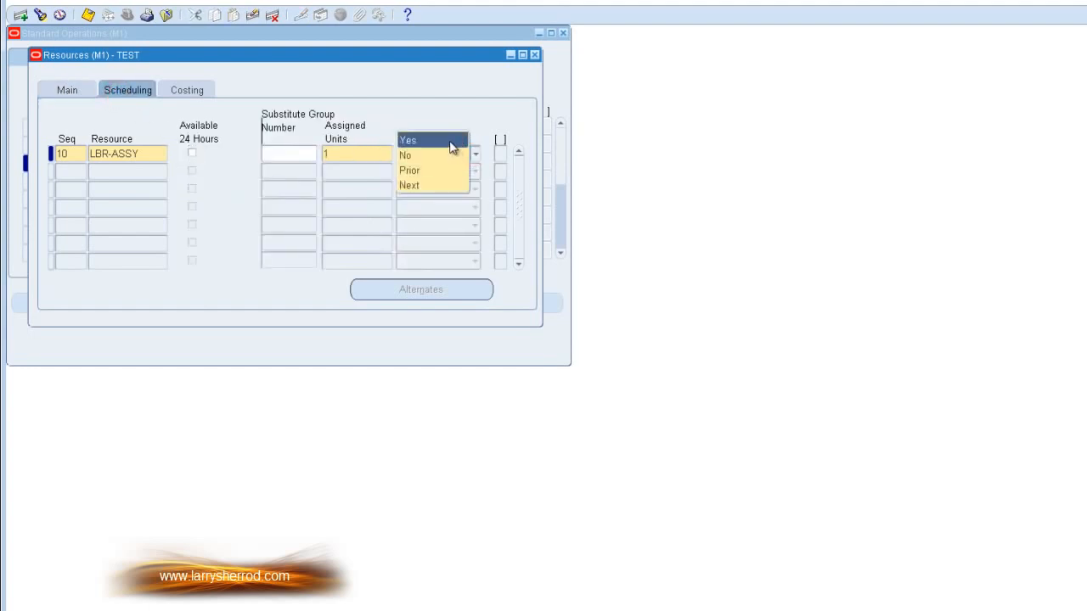
click(451, 139)
click(188, 90)
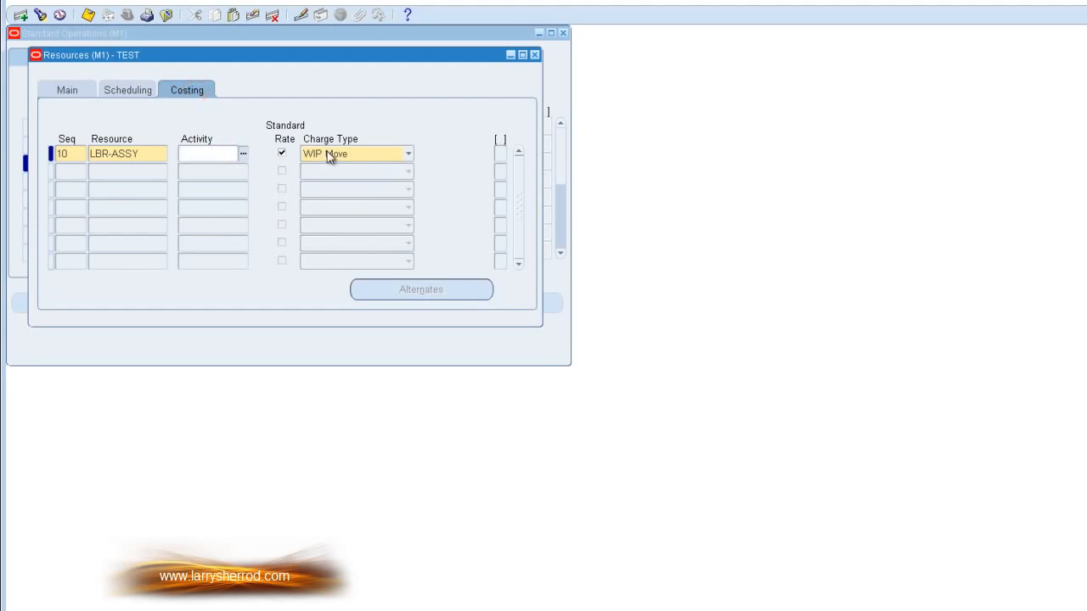
click(69, 91)
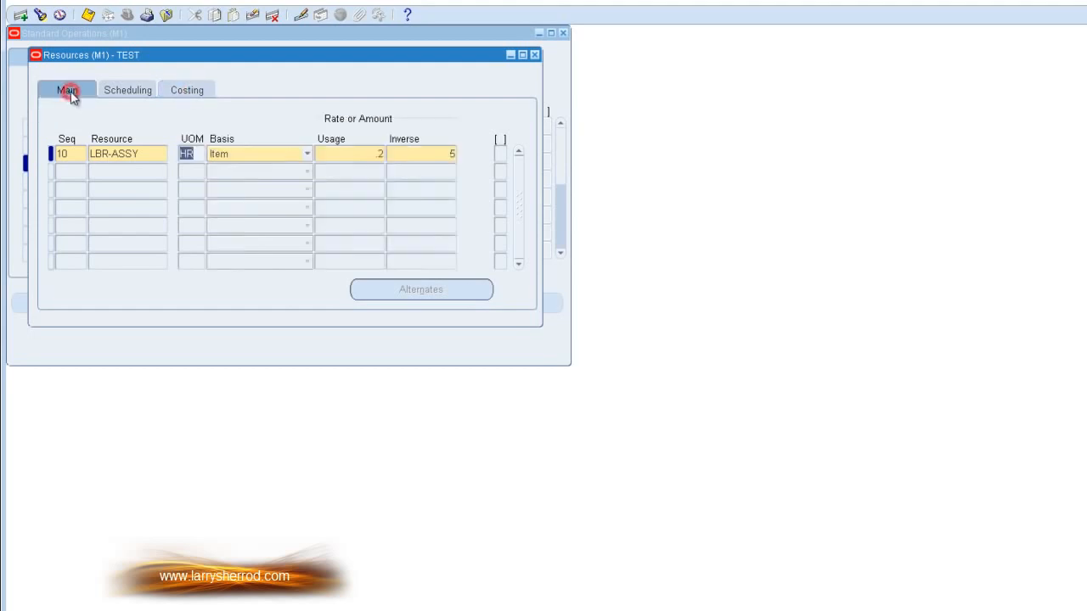
click(134, 169)
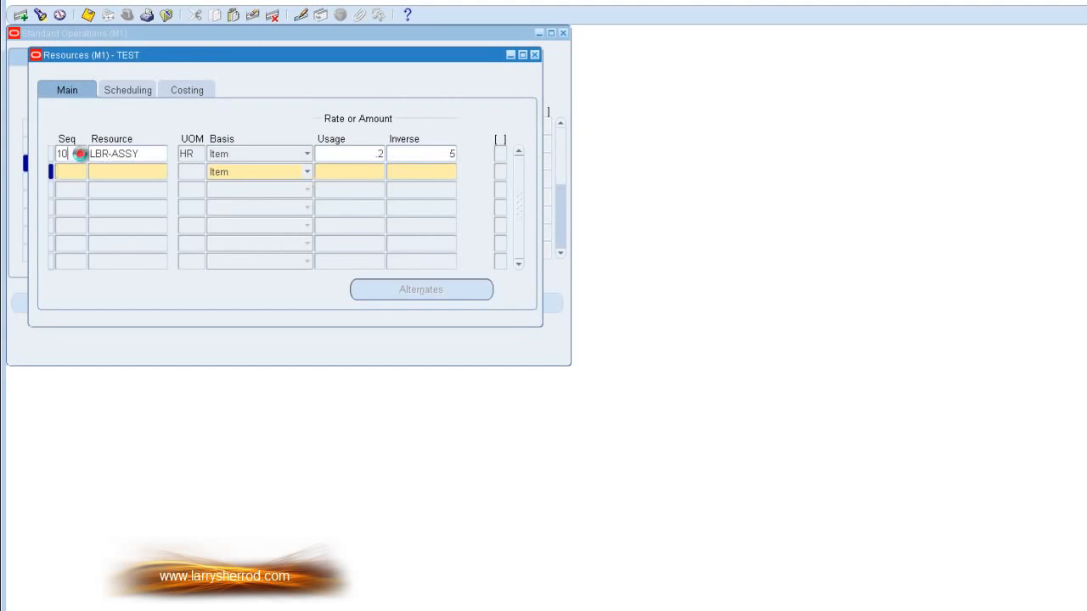
click(72, 154)
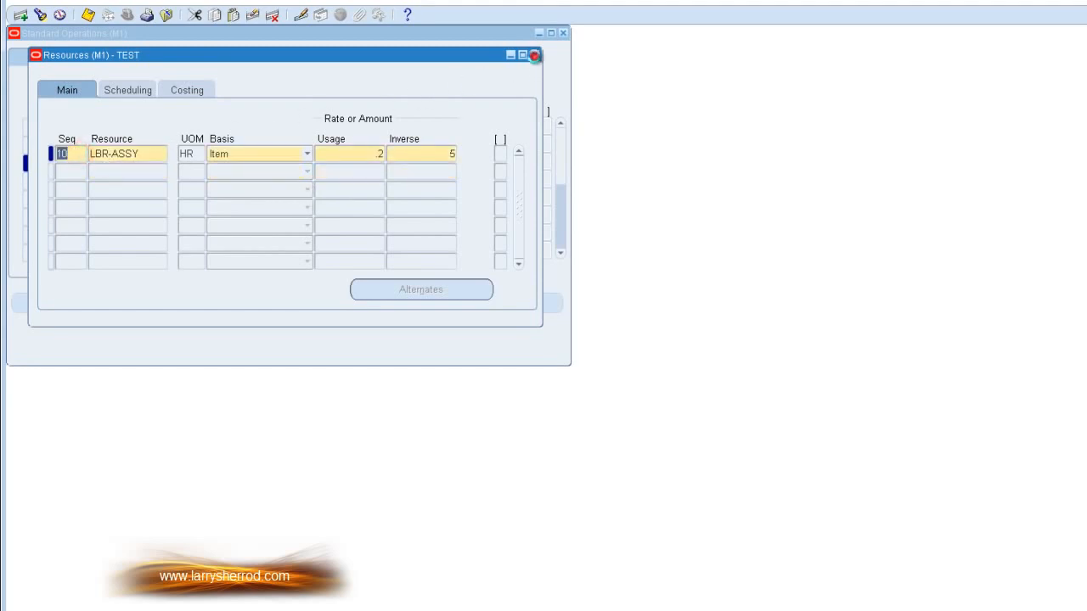
Step: Close the TEST operation's resources, clear the TEST standard operation record, and close the standard operations
click(534, 55)
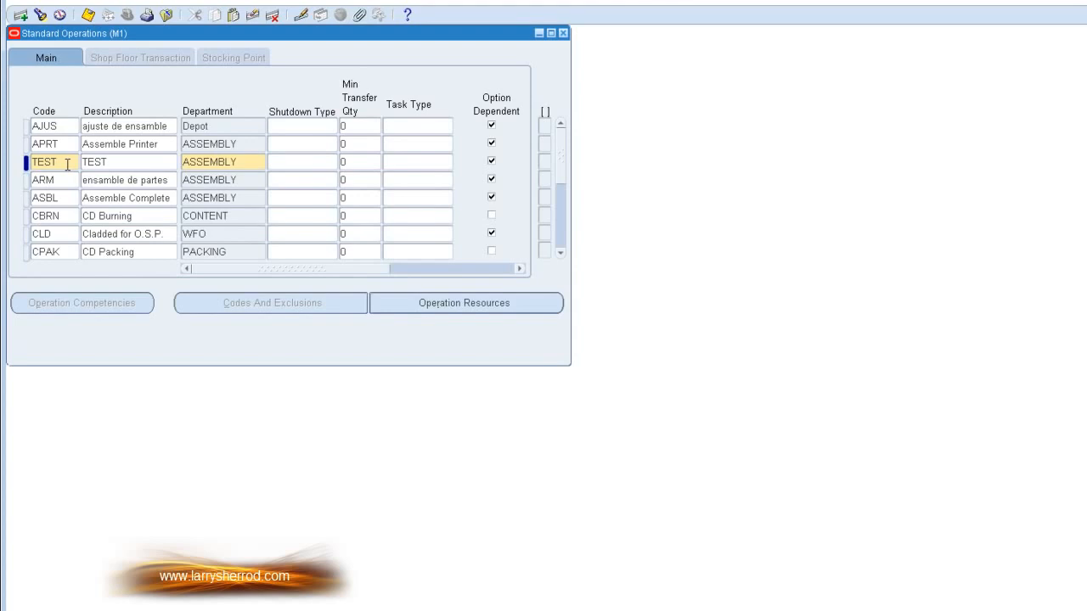
click(253, 16)
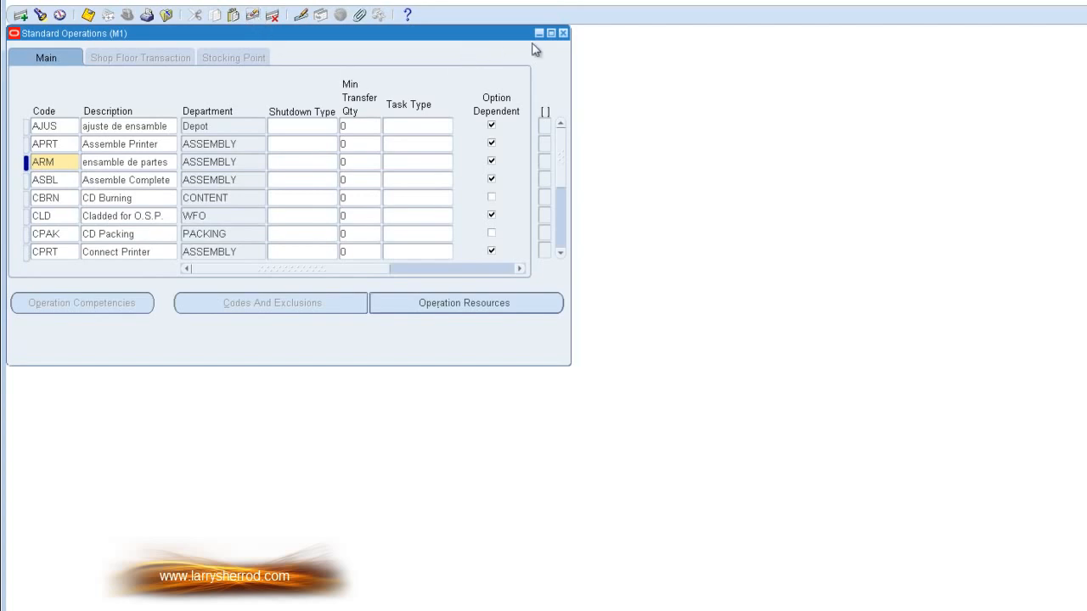
click(562, 34)
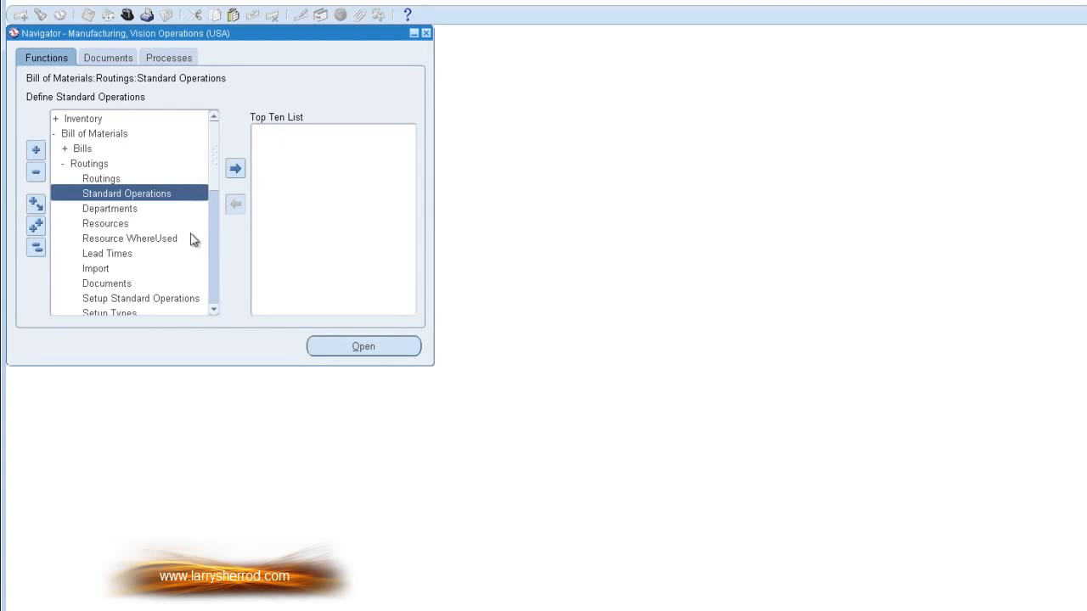
Step: Start a single lead times request for the Calculate Manufacturing Lead Times GUI program
click(123, 255)
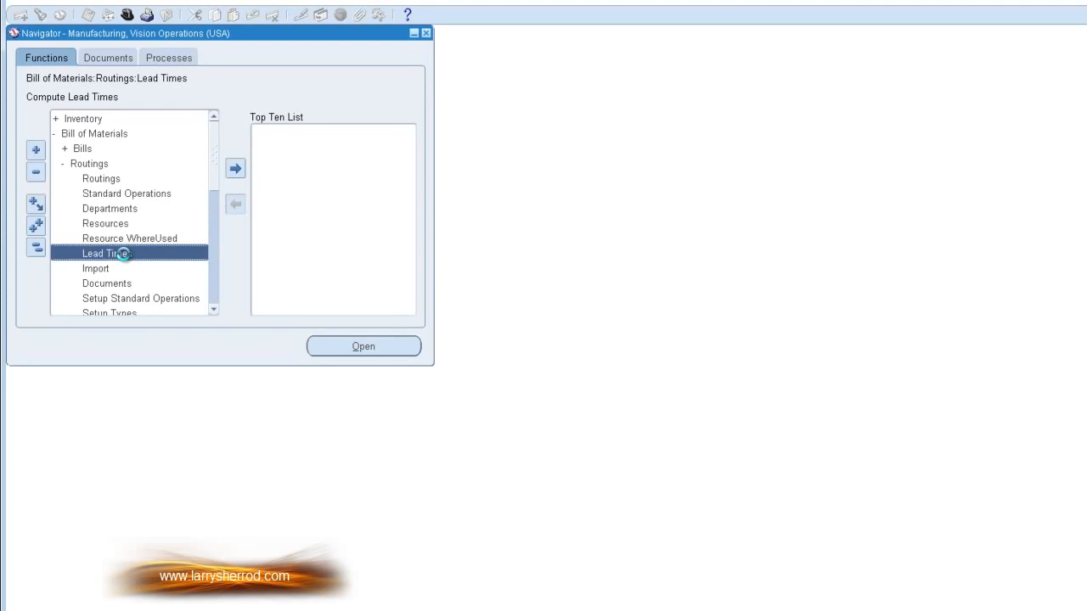
double_click(123, 254)
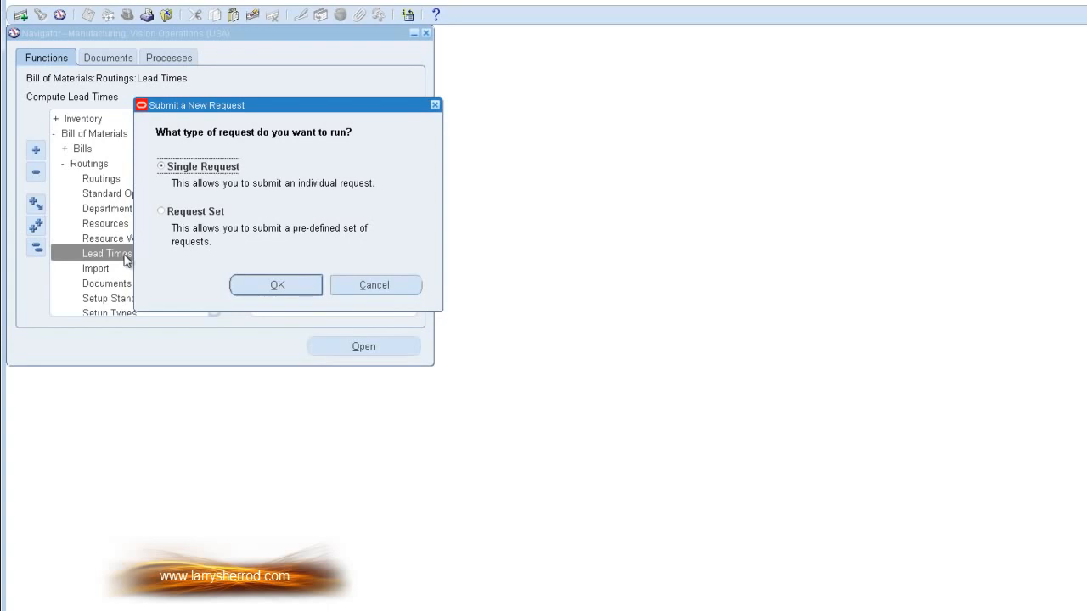
click(311, 283)
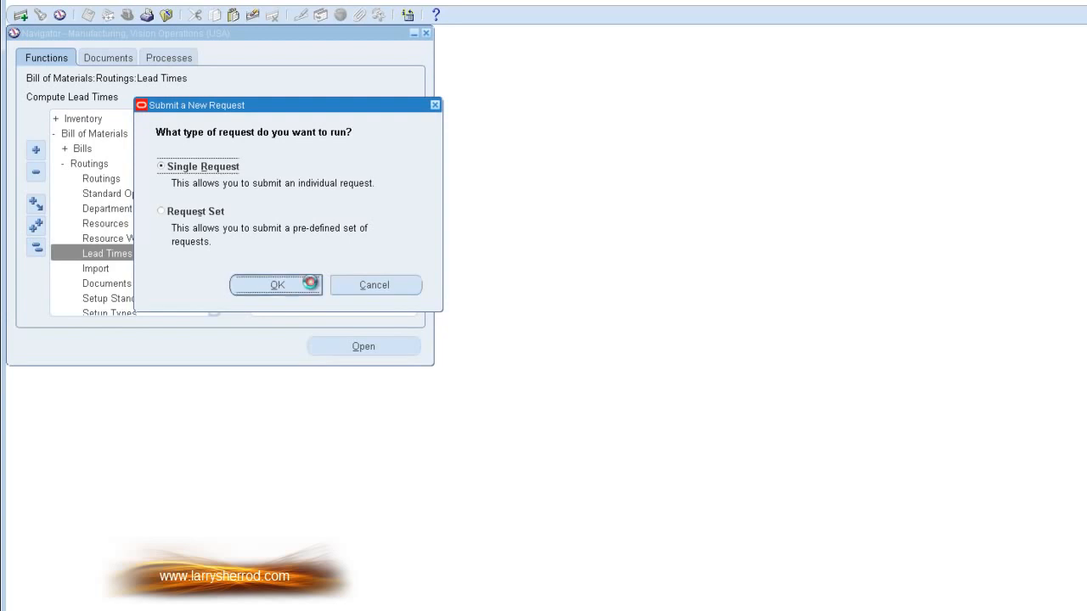
click(530, 97)
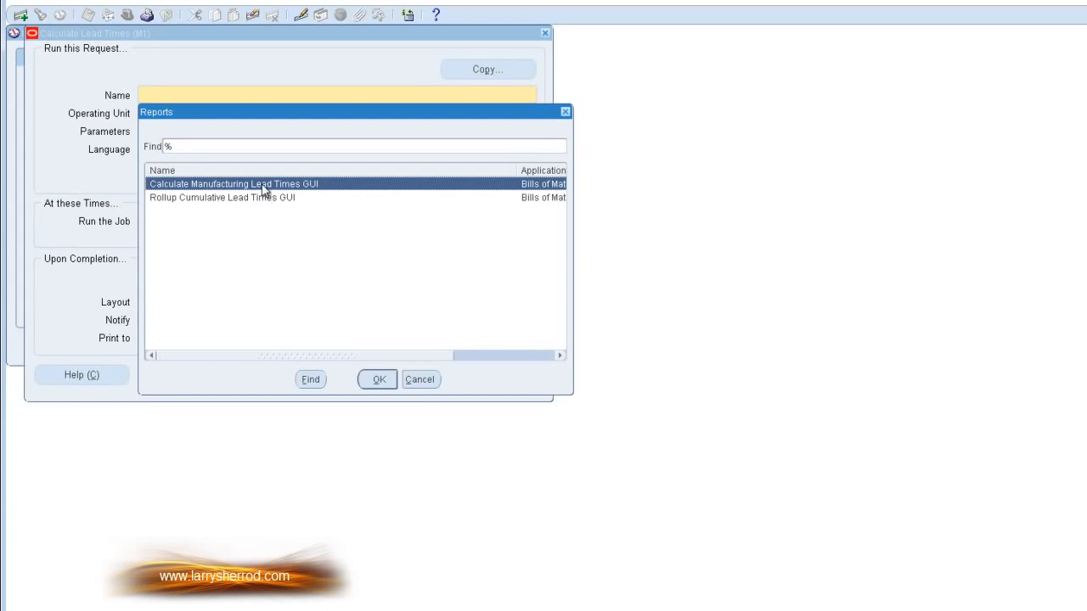
click(379, 379)
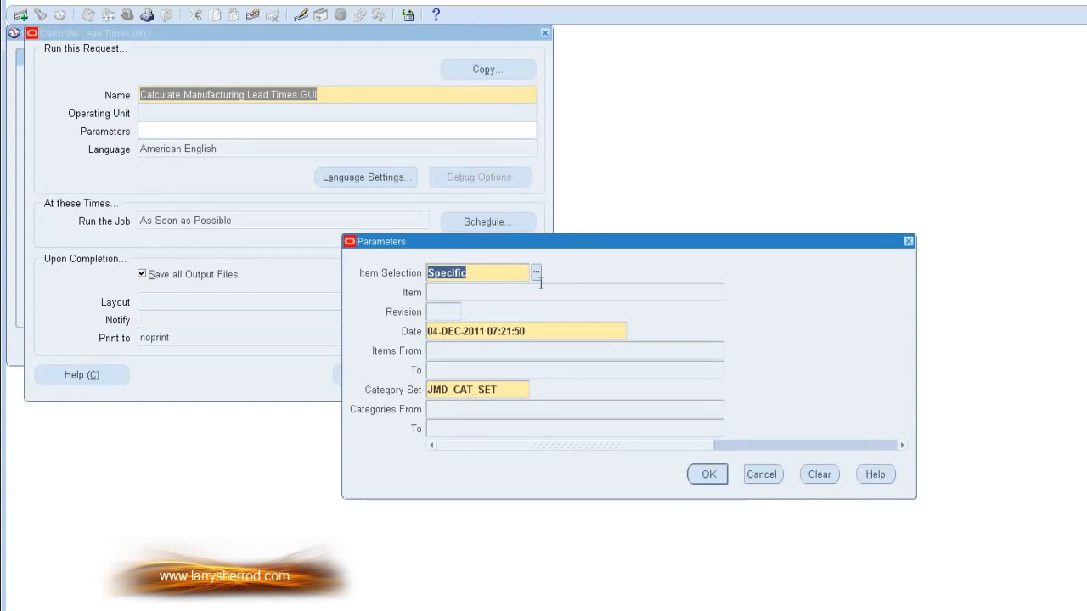
Step: Submit the manufacturing lead time calculation with item selection Specific and item AS54888
click(537, 271)
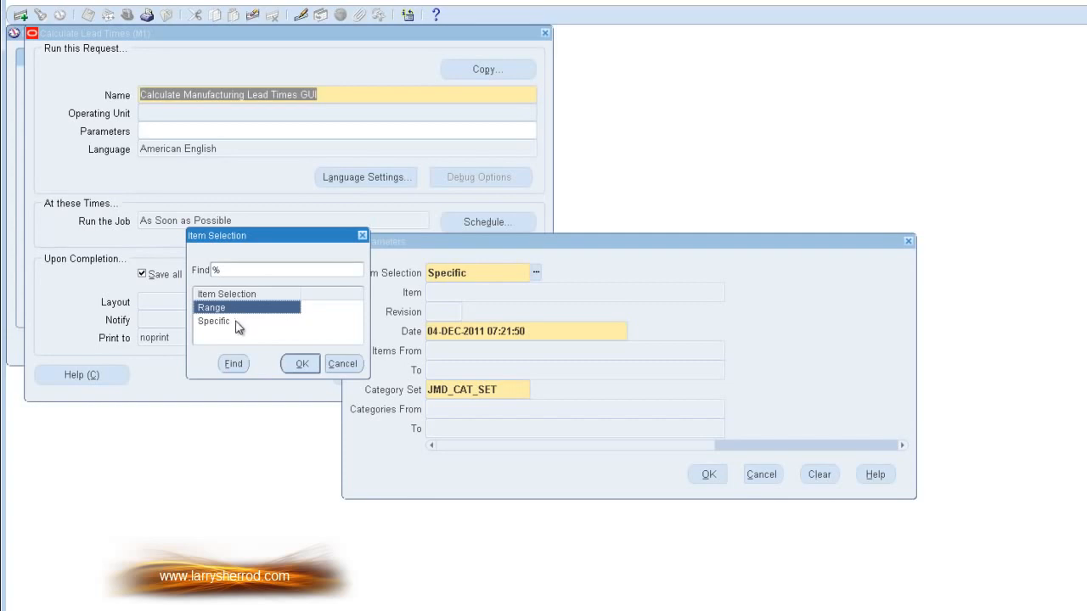
click(237, 323)
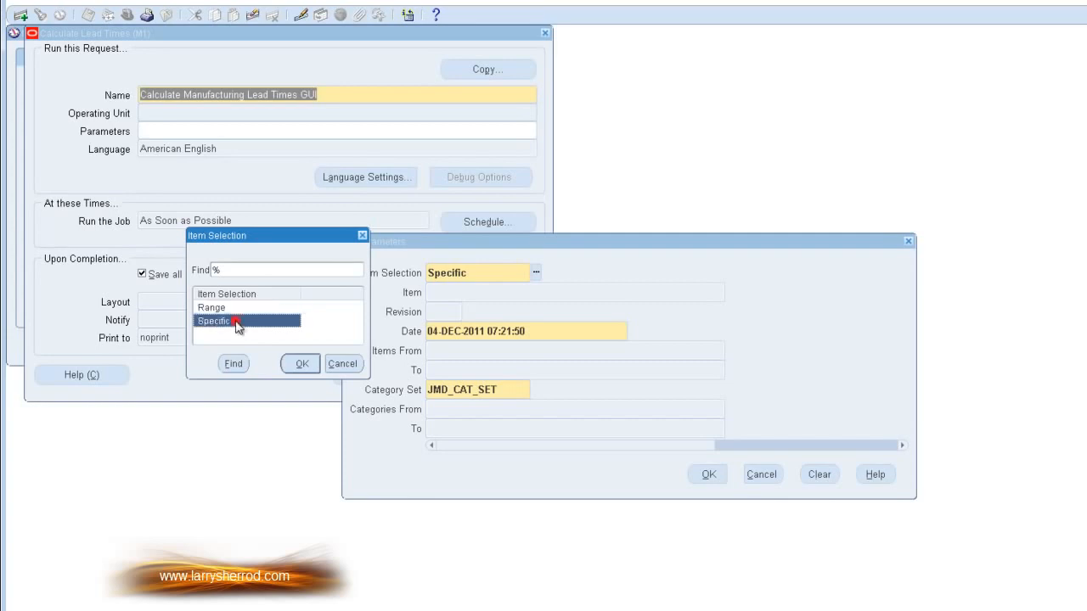
click(302, 365)
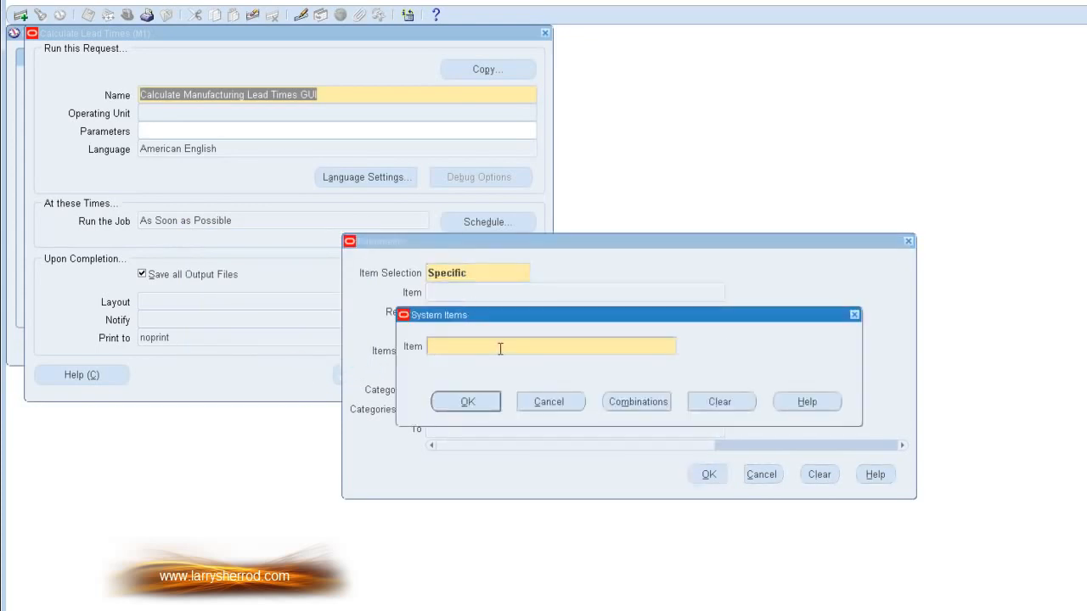
text(AS54888)
click(468, 405)
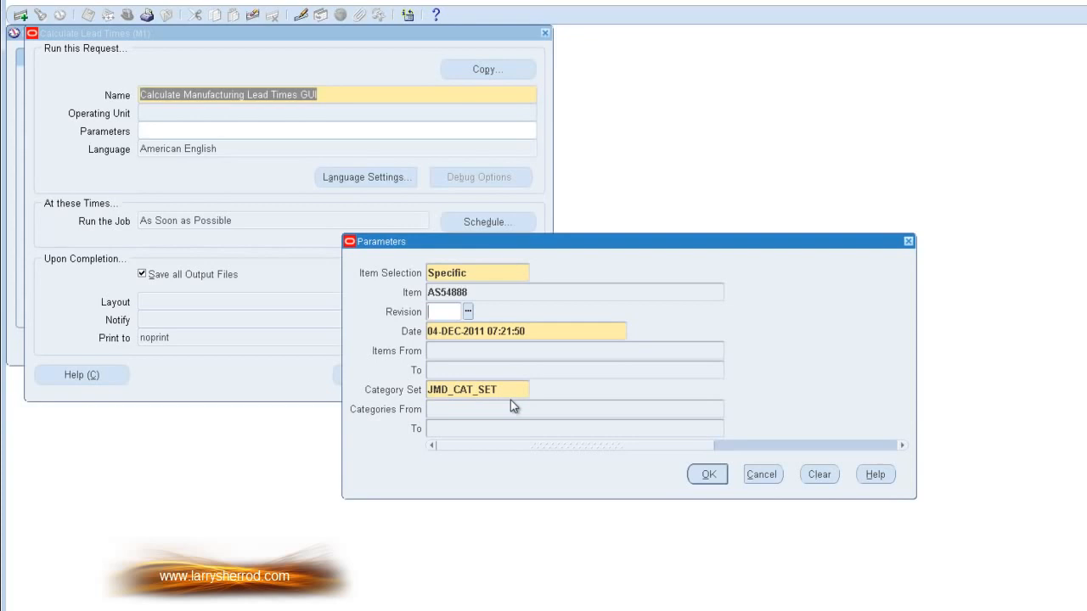
click(705, 475)
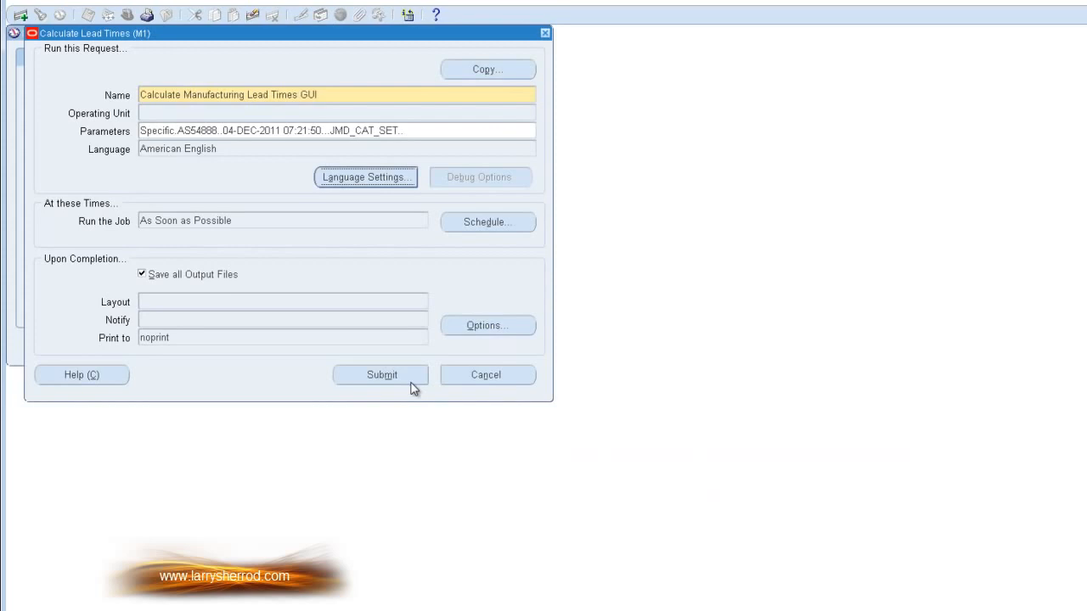
click(411, 382)
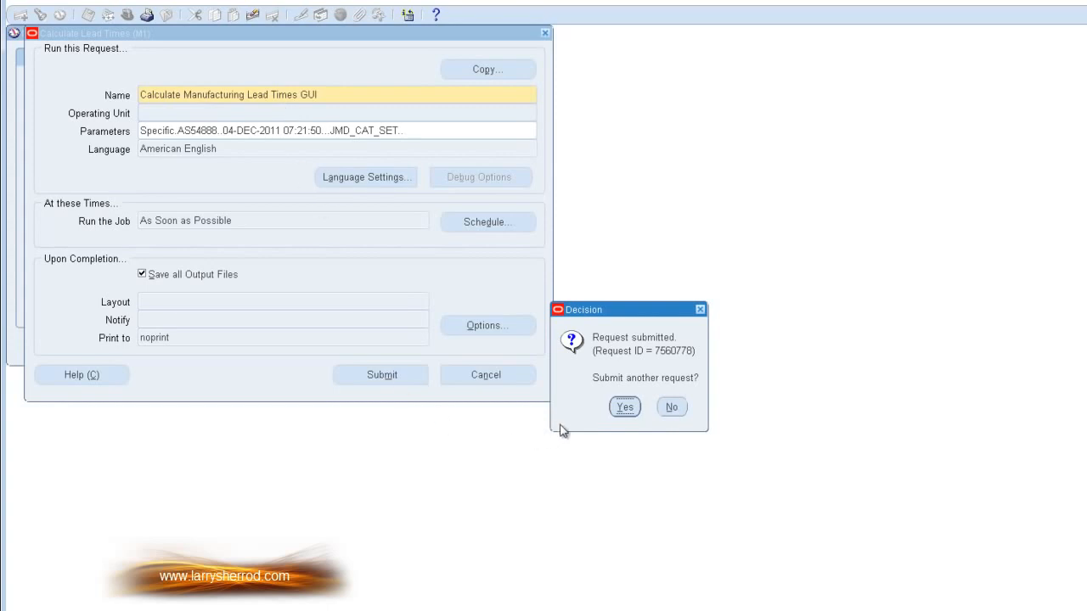
Step: Start another lead times request using the Rollup Cumulative Lead Times GUI program
click(625, 407)
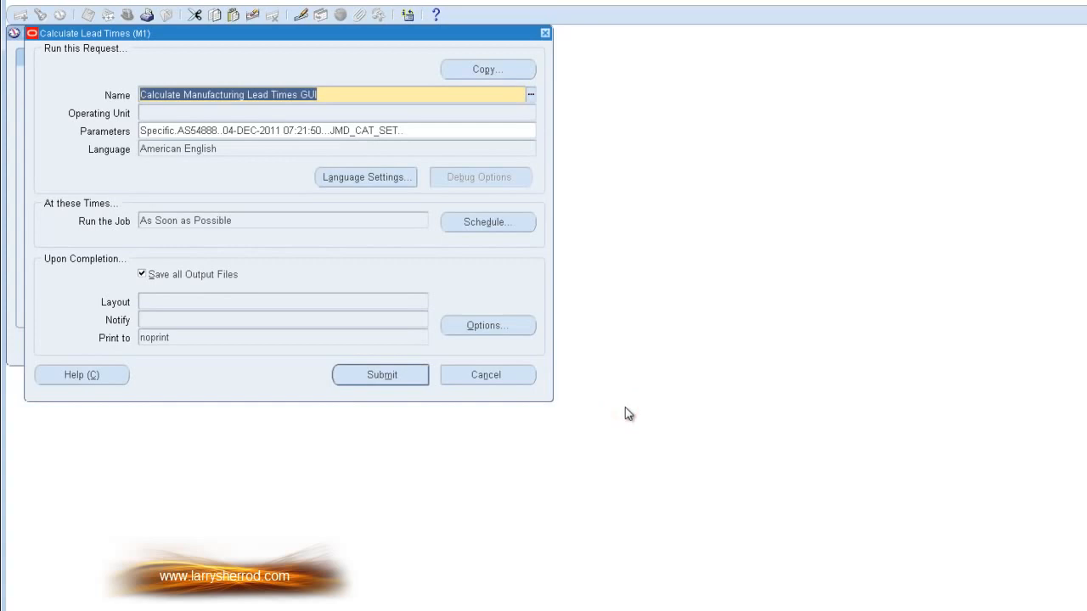
click(531, 94)
click(284, 198)
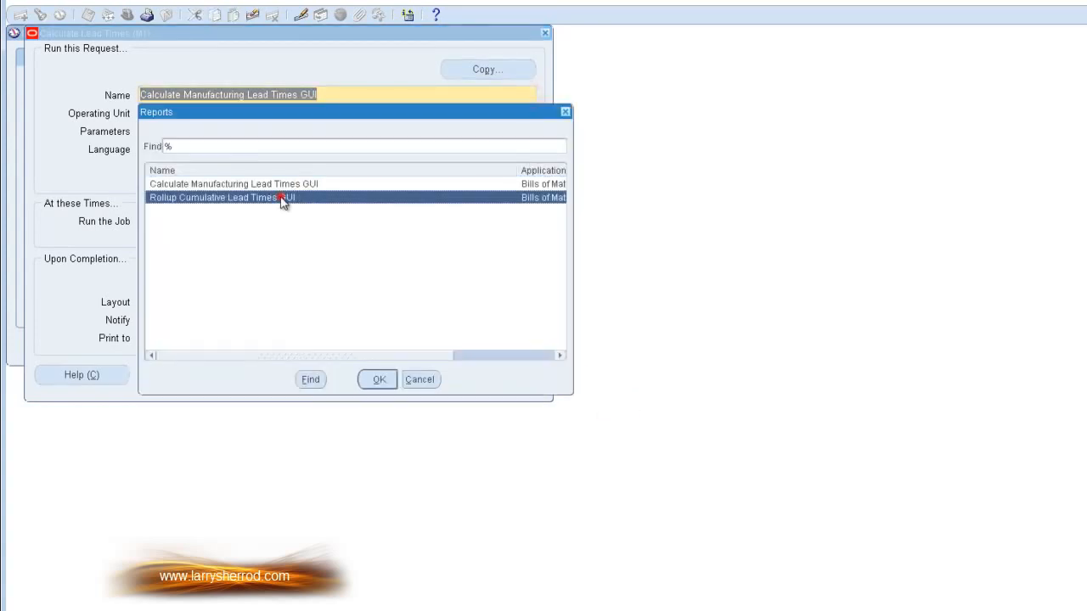
click(374, 380)
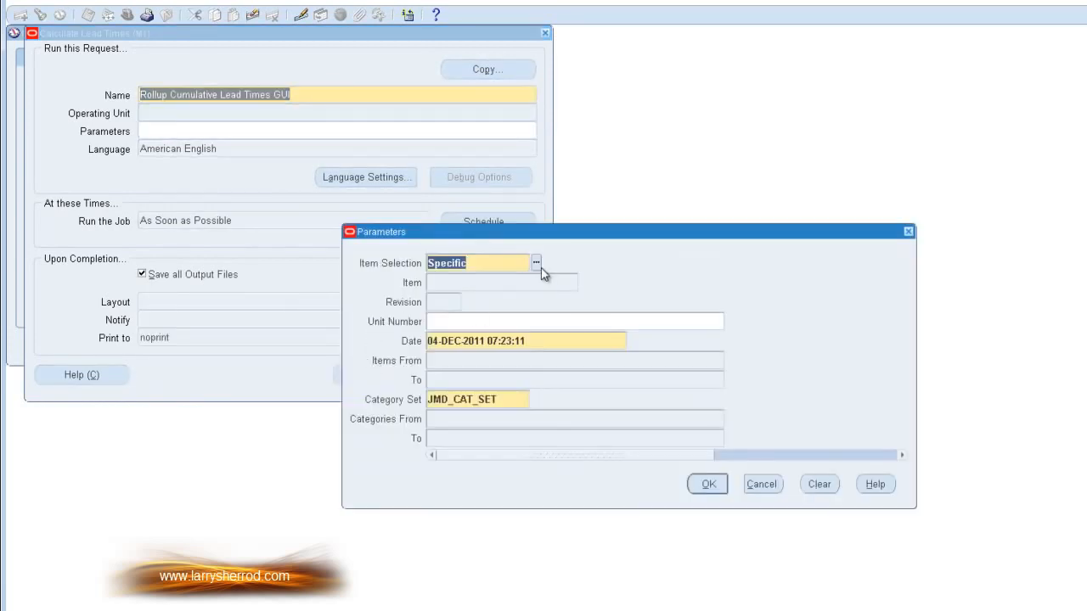
Step: Submit the cumulative lead time rollup for item AS54888, and decline submitting another request
click(466, 285)
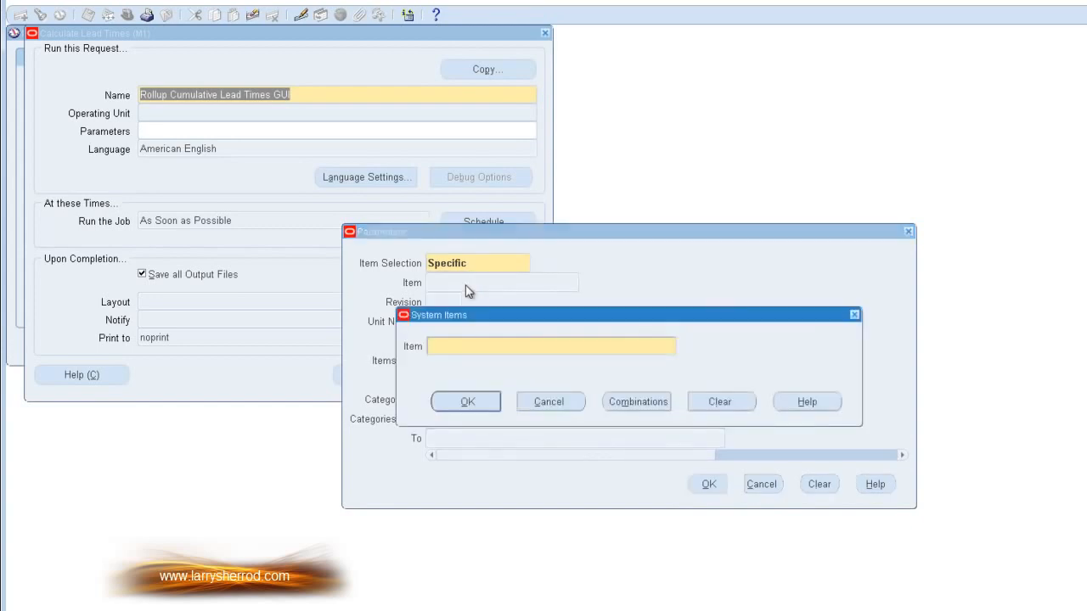
text(AS54888)
click(475, 402)
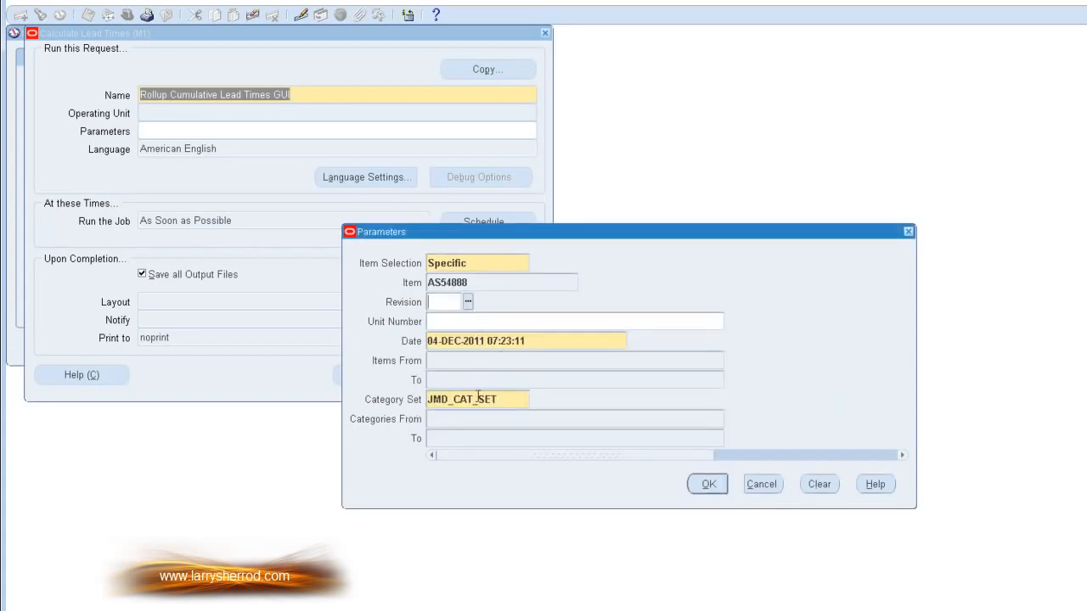
click(709, 484)
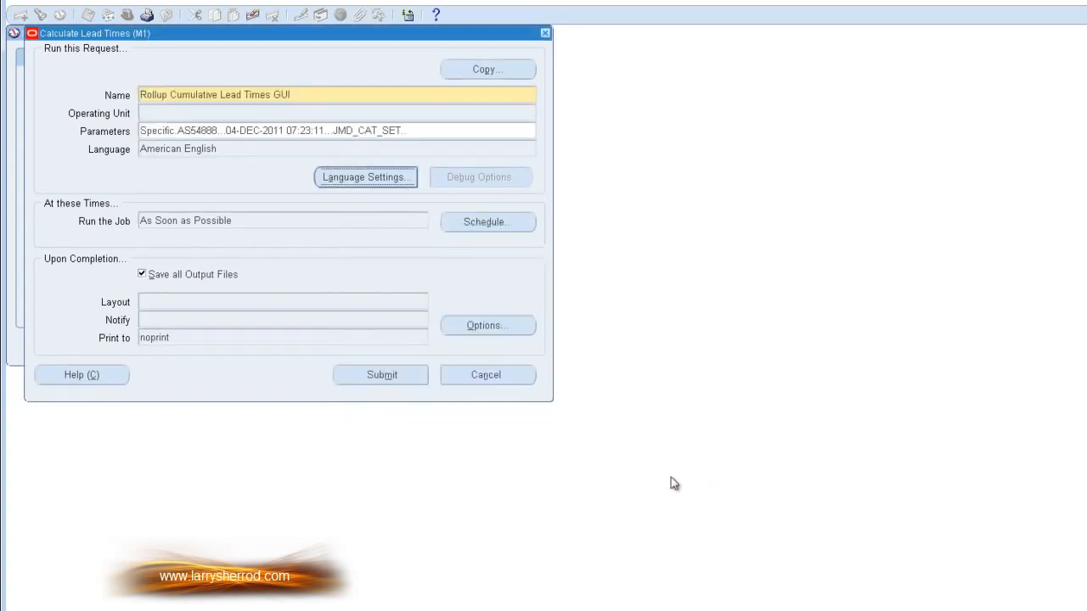
click(403, 381)
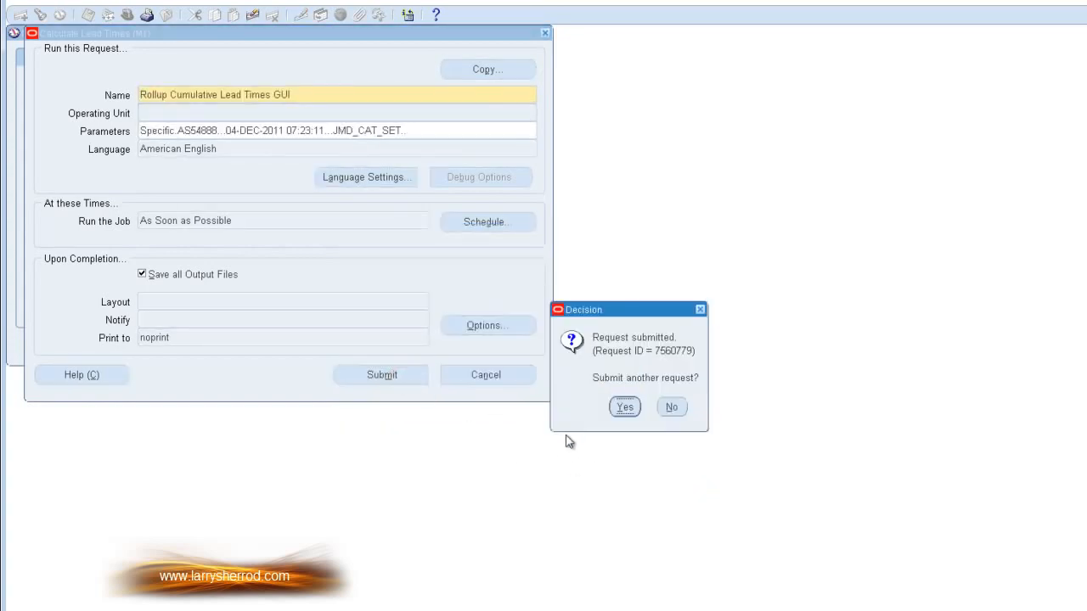
click(671, 407)
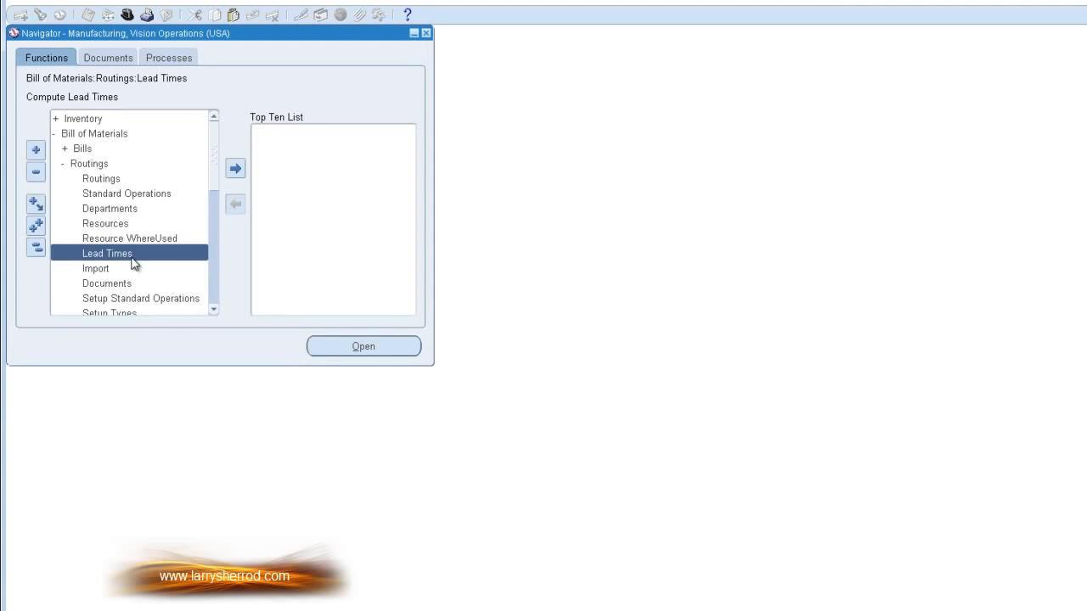
Step: Find all of your own concurrent requests and refresh the list to check the lead time requests' status
click(67, 4)
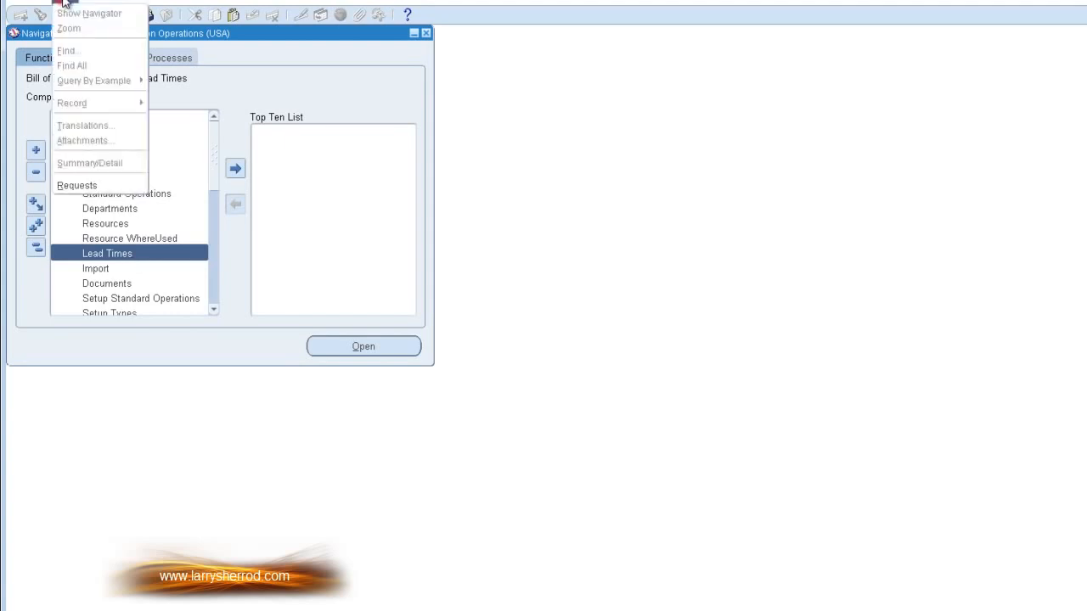
click(80, 184)
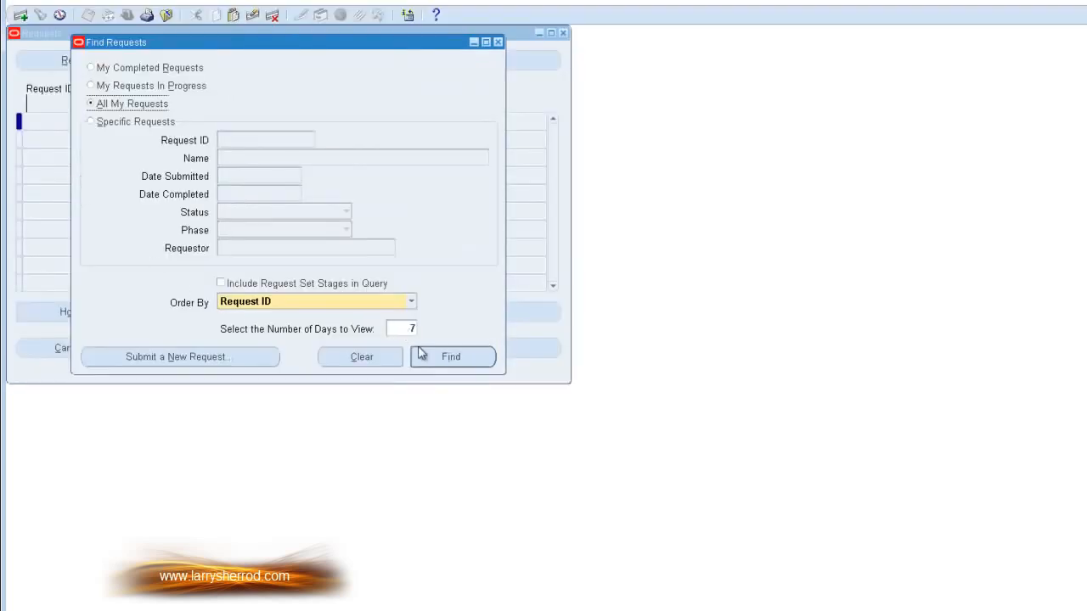
click(429, 356)
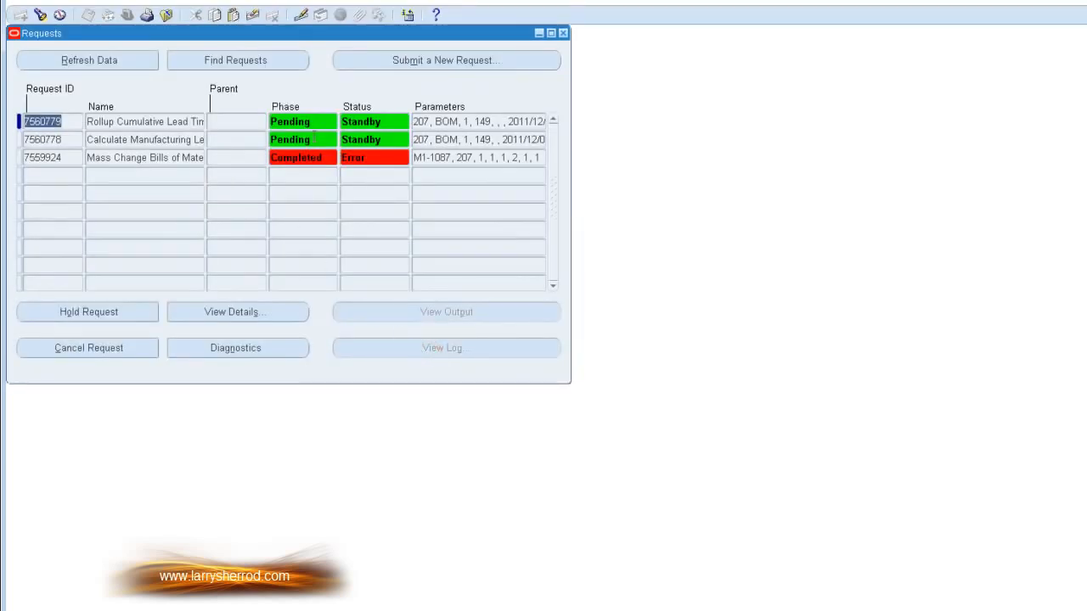
click(140, 61)
click(540, 34)
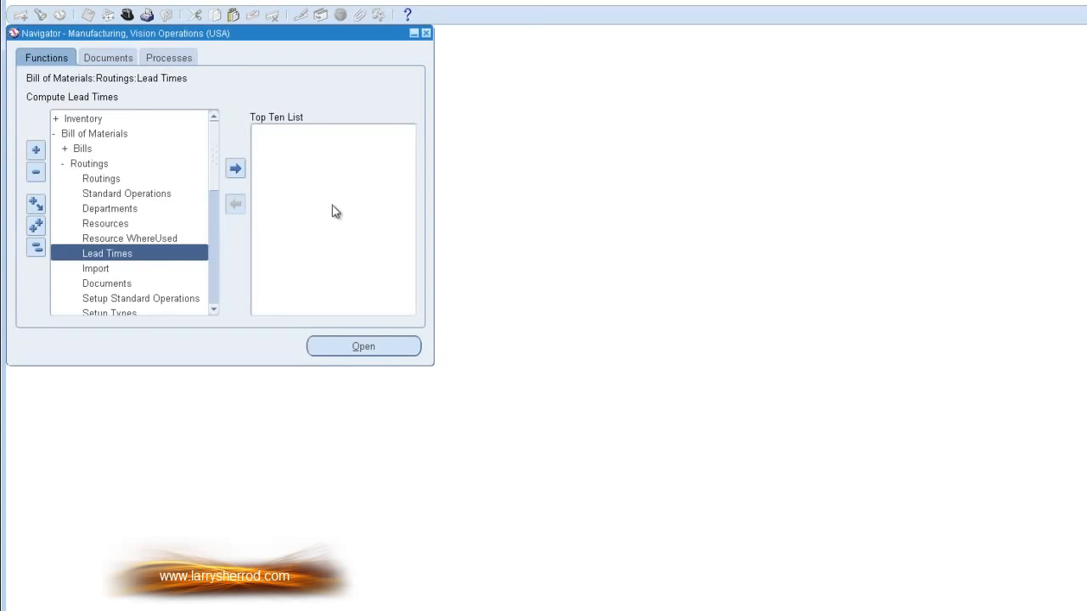
Step: Open the routing Documents function for defining operation documents
click(136, 285)
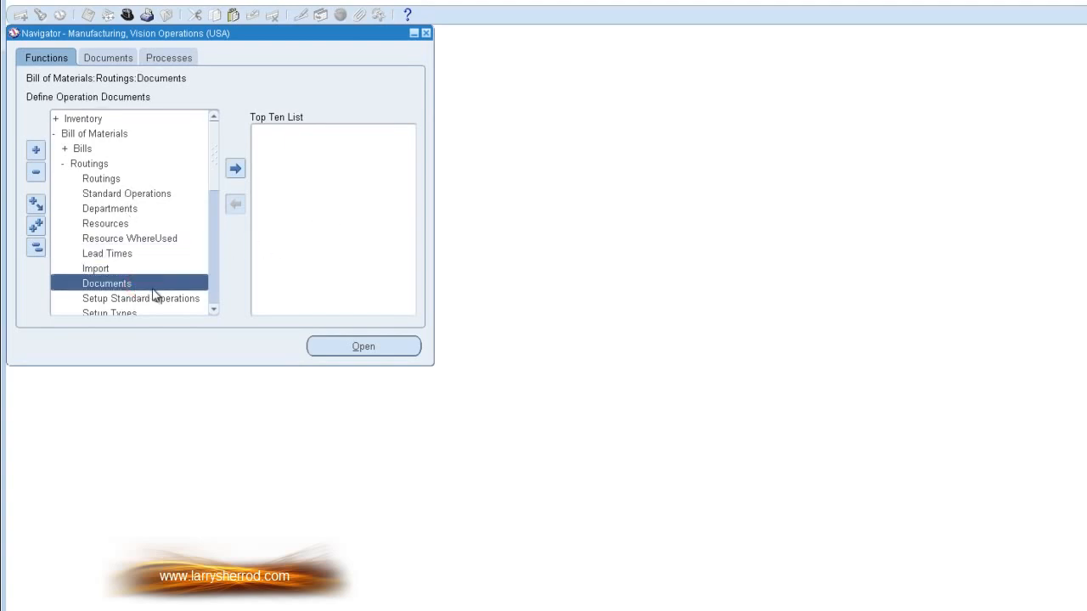
double_click(169, 283)
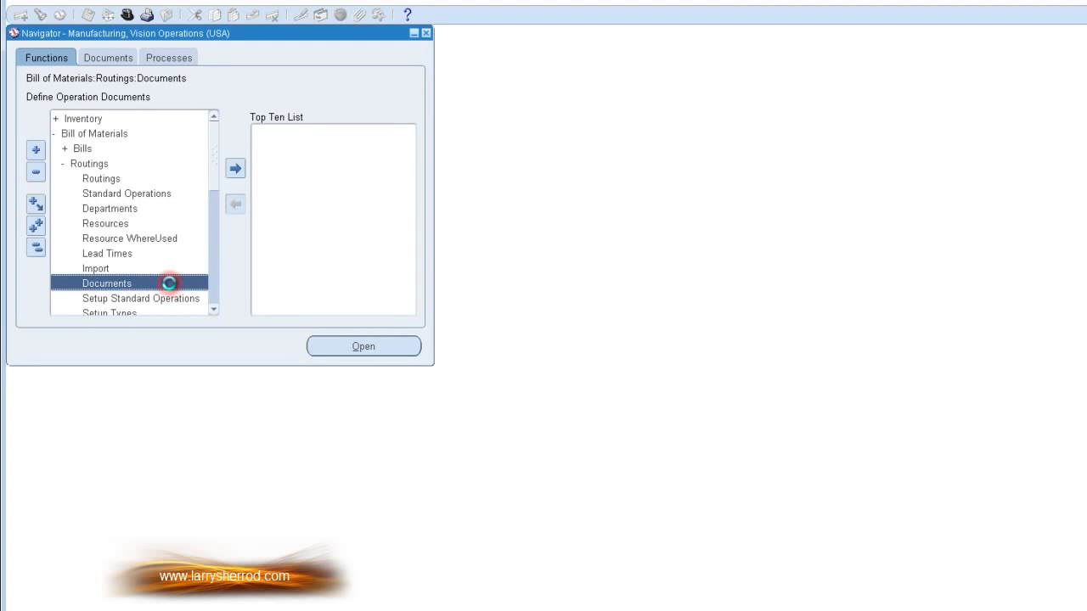
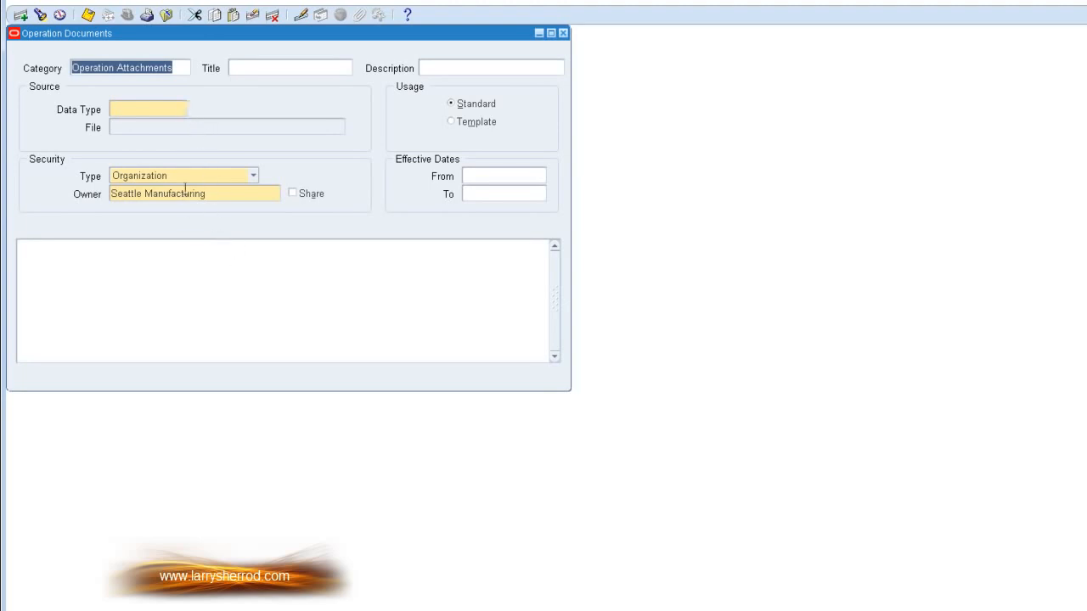
Step: Close the operation documents form, open the Routings function, and find the routing for item AS54888
click(562, 33)
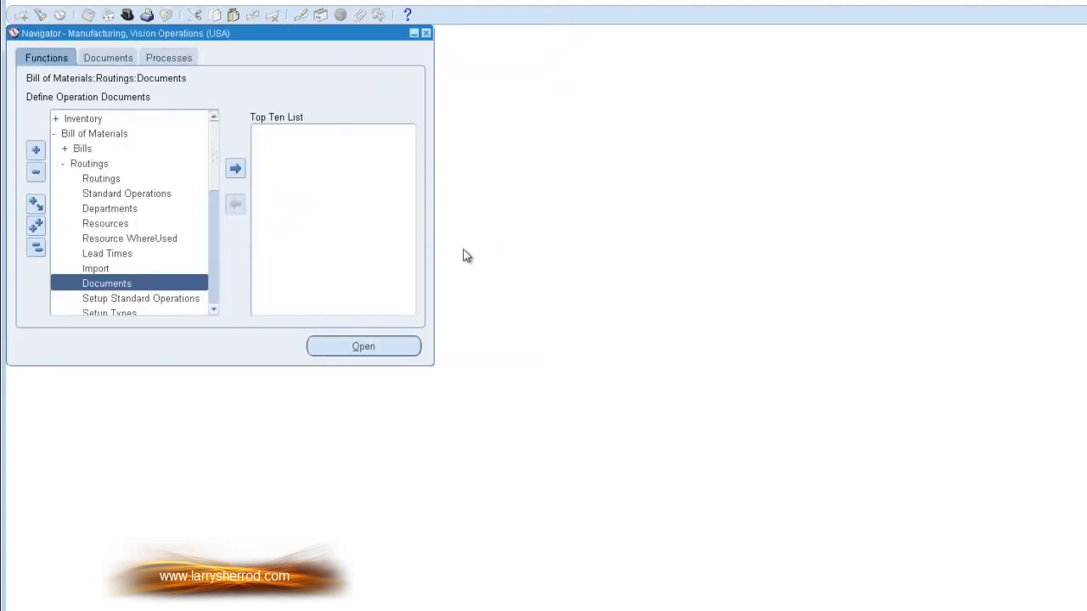
double_click(121, 182)
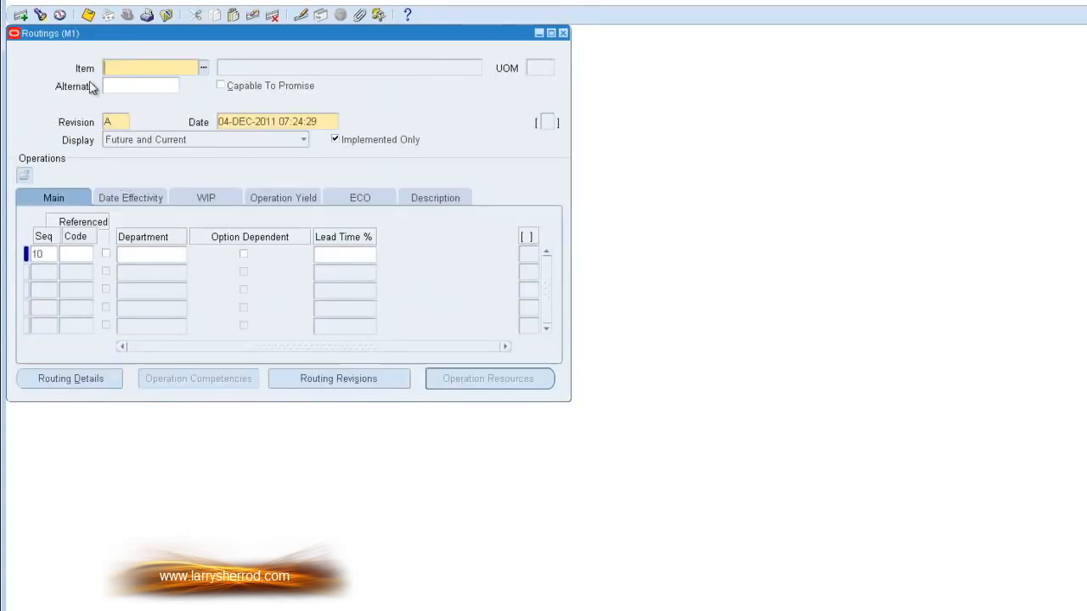
click(40, 15)
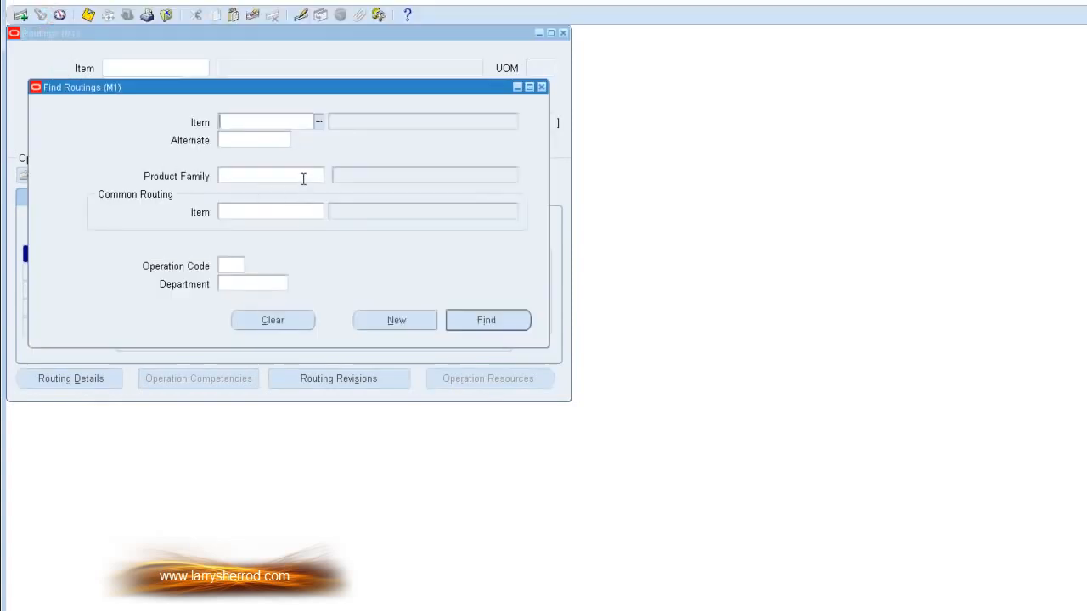
right_click(228, 121)
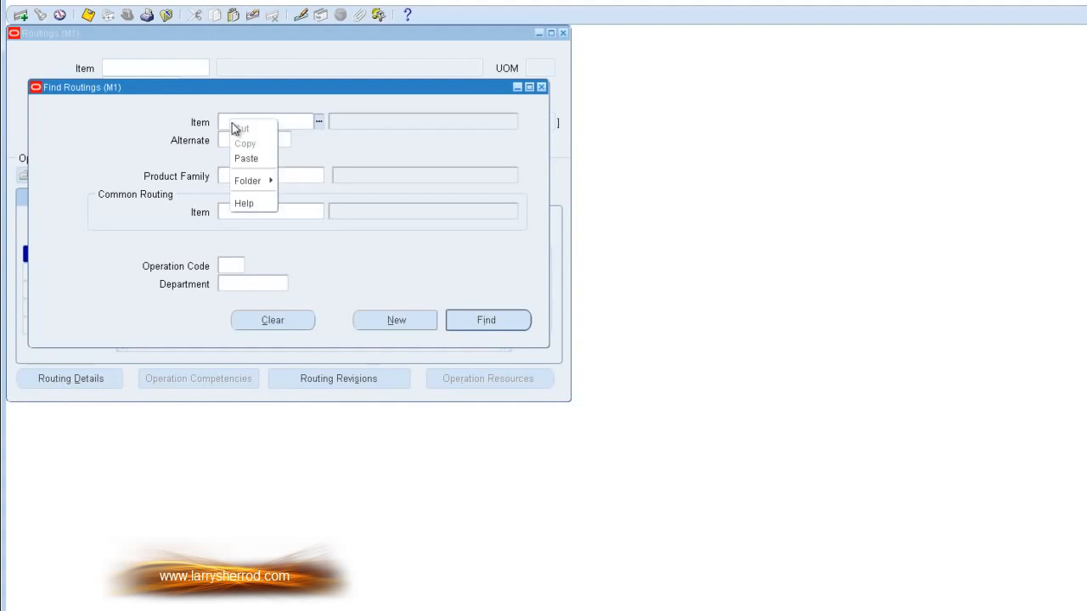
click(251, 159)
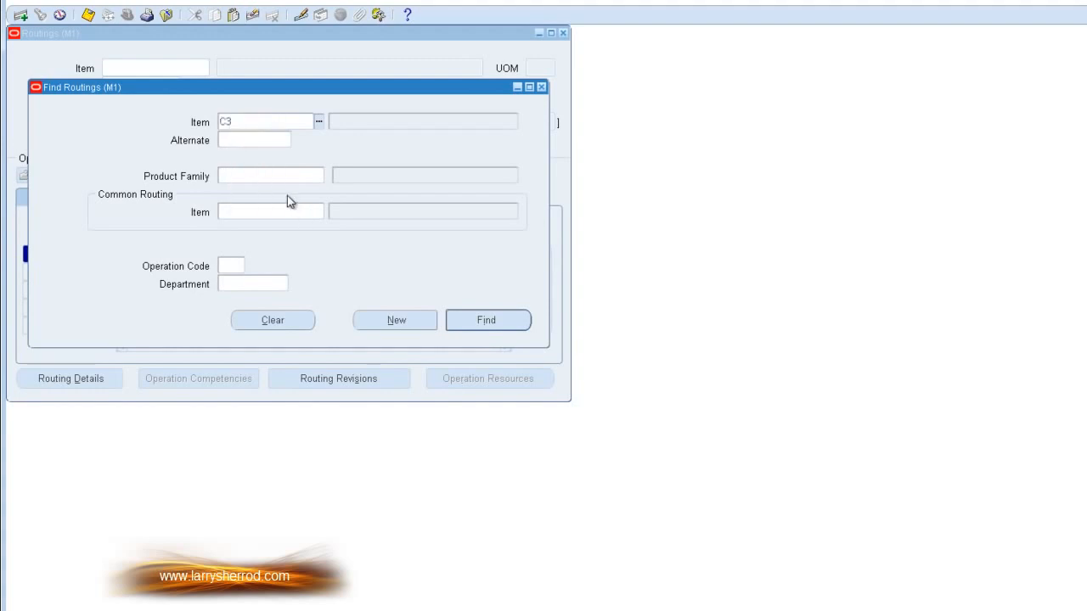
key(BackSpace)
text(AS54888)
click(486, 323)
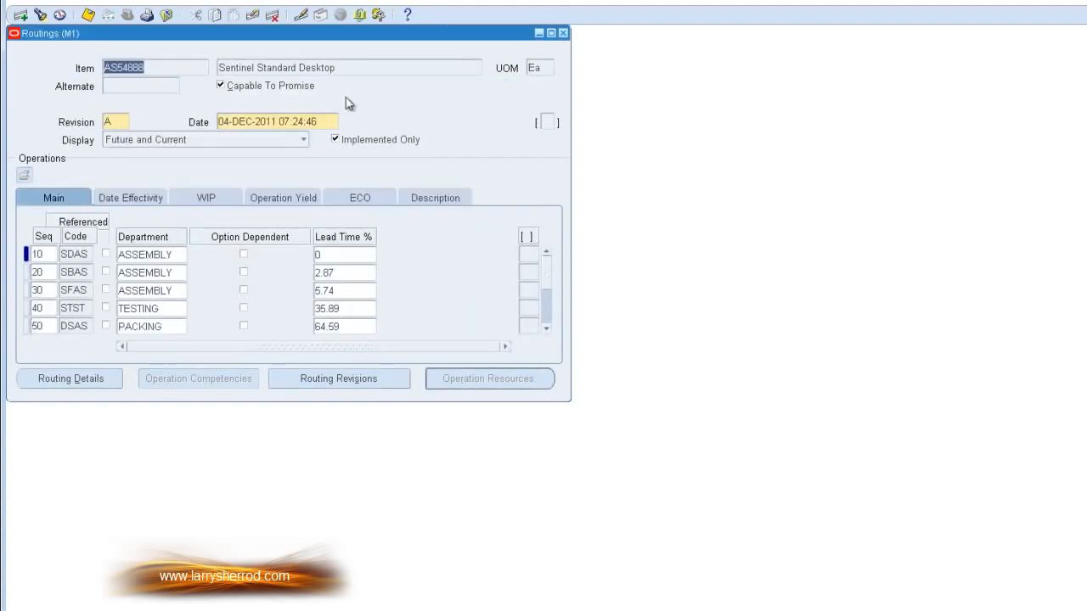
Step: Open the AS54888 routing's attachments, view the Test.txt file from its source details, and return to the attachments
click(360, 15)
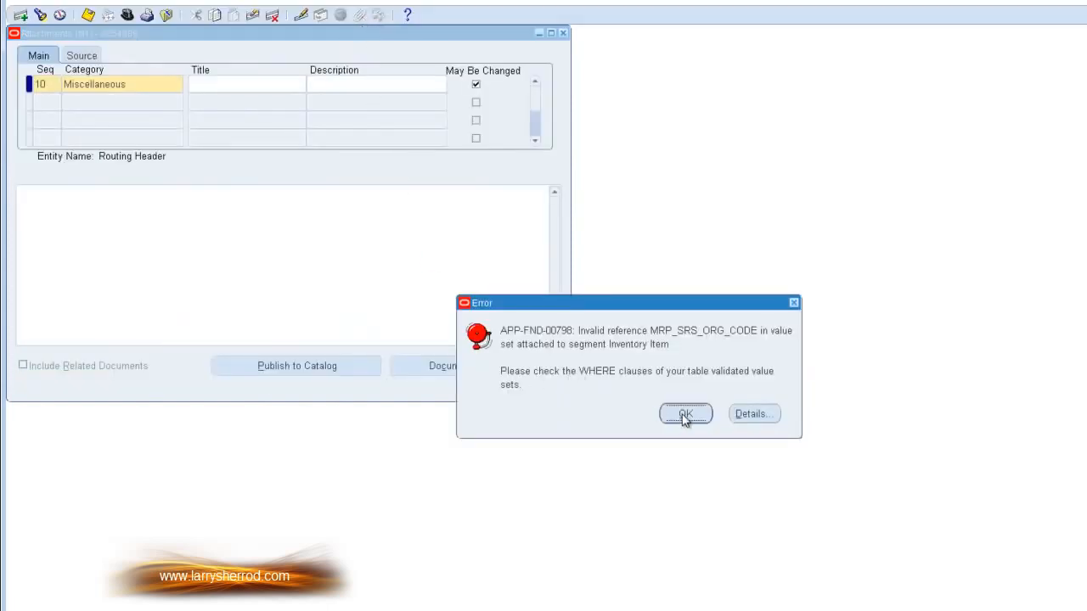
click(686, 415)
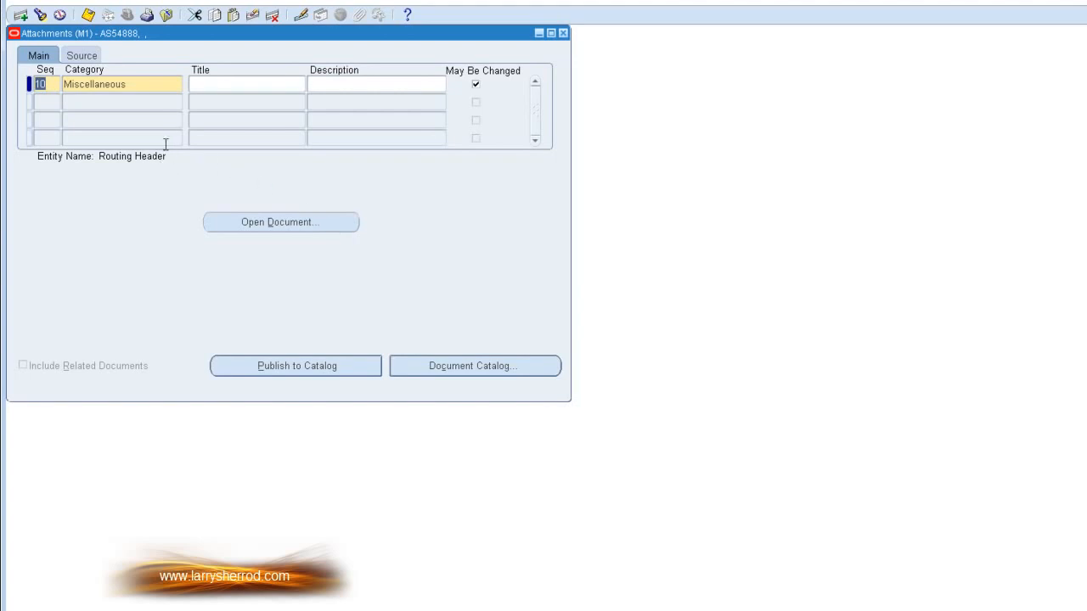
click(81, 56)
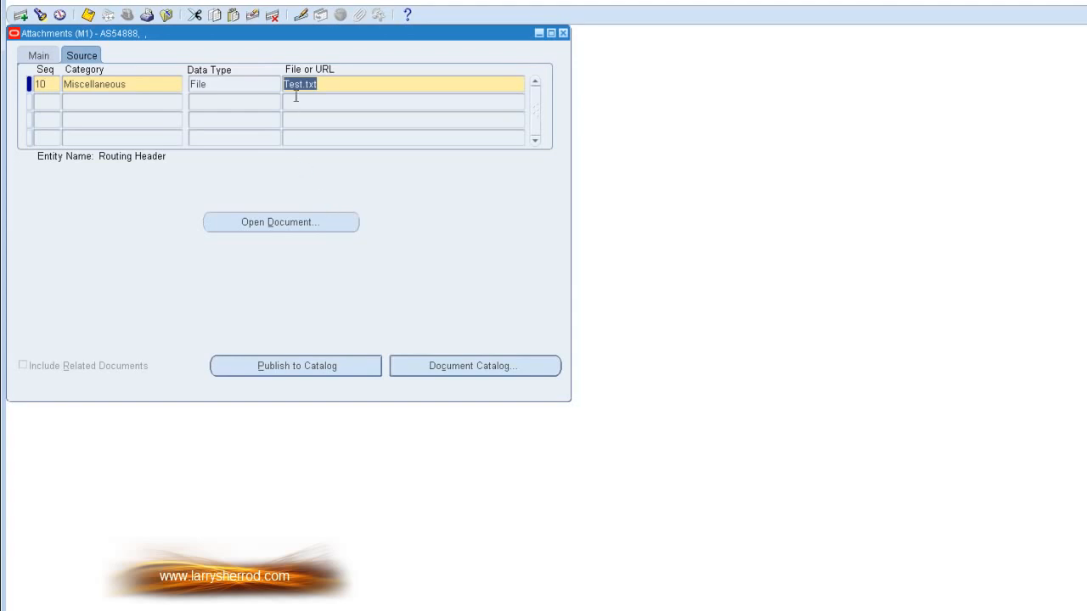
click(344, 229)
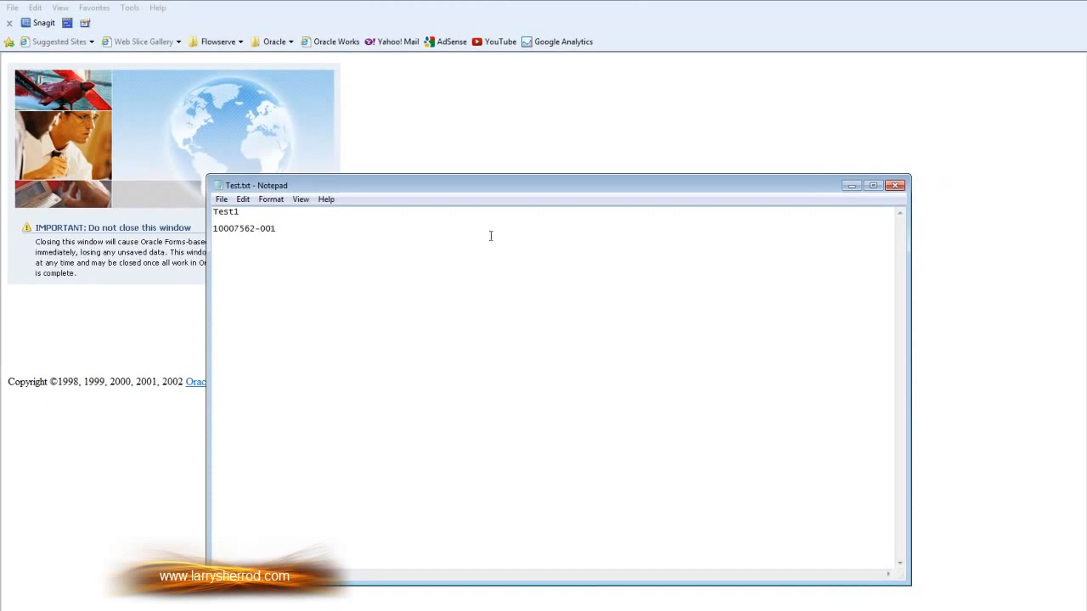
click(895, 186)
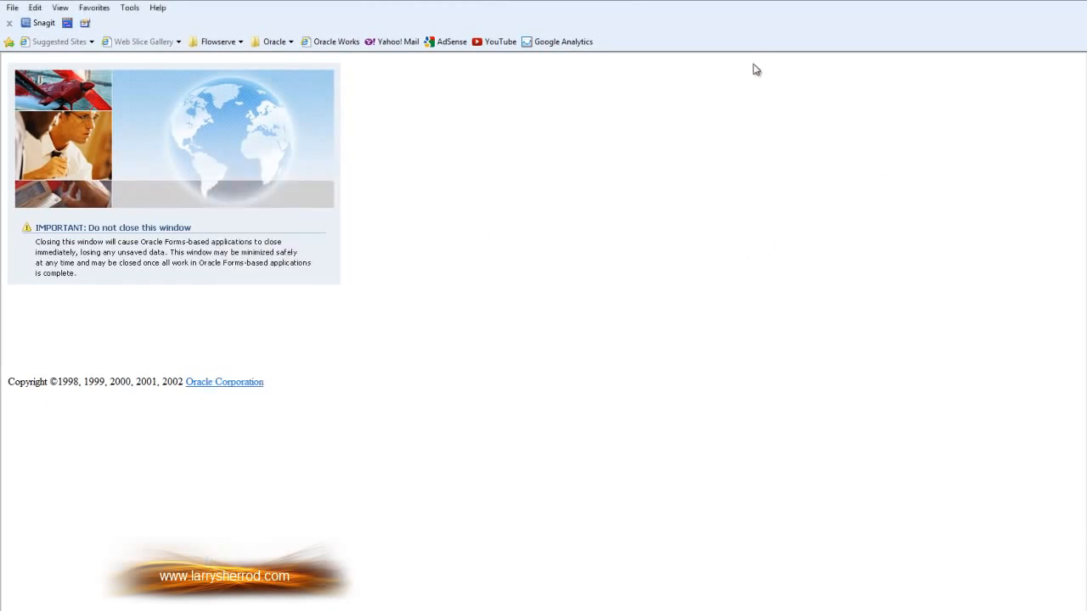
key(alt+Tab)
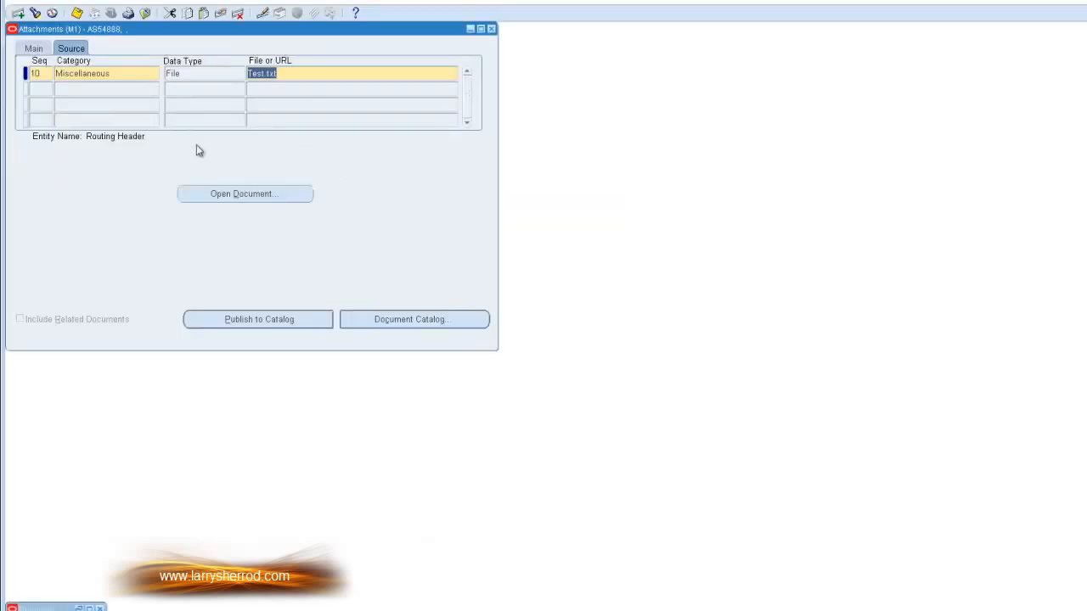
Step: Start a second attachment line with the category Routing Attachments
click(95, 88)
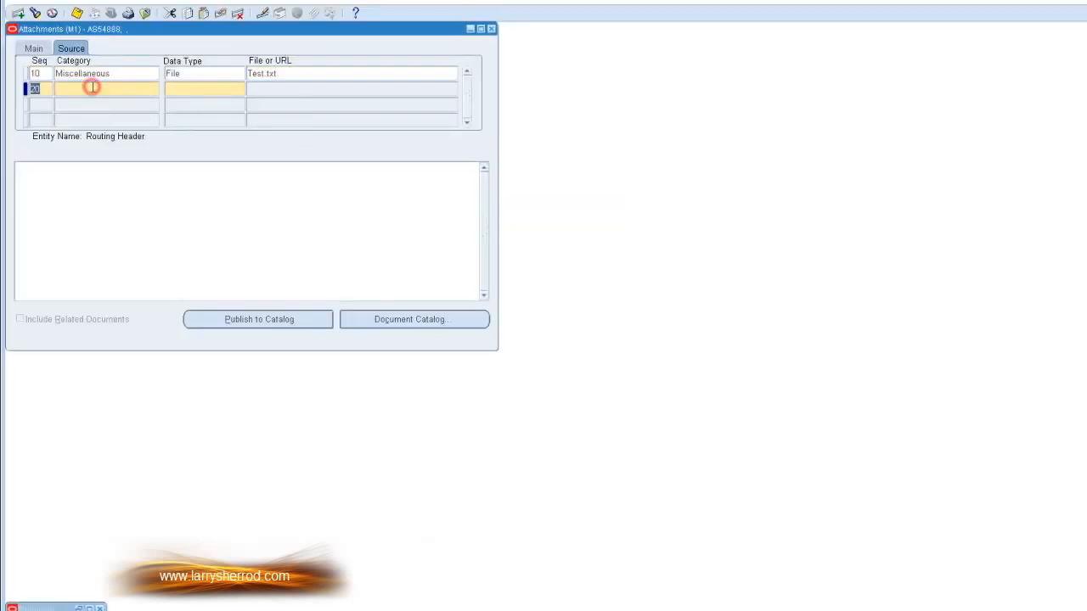
click(99, 89)
click(156, 90)
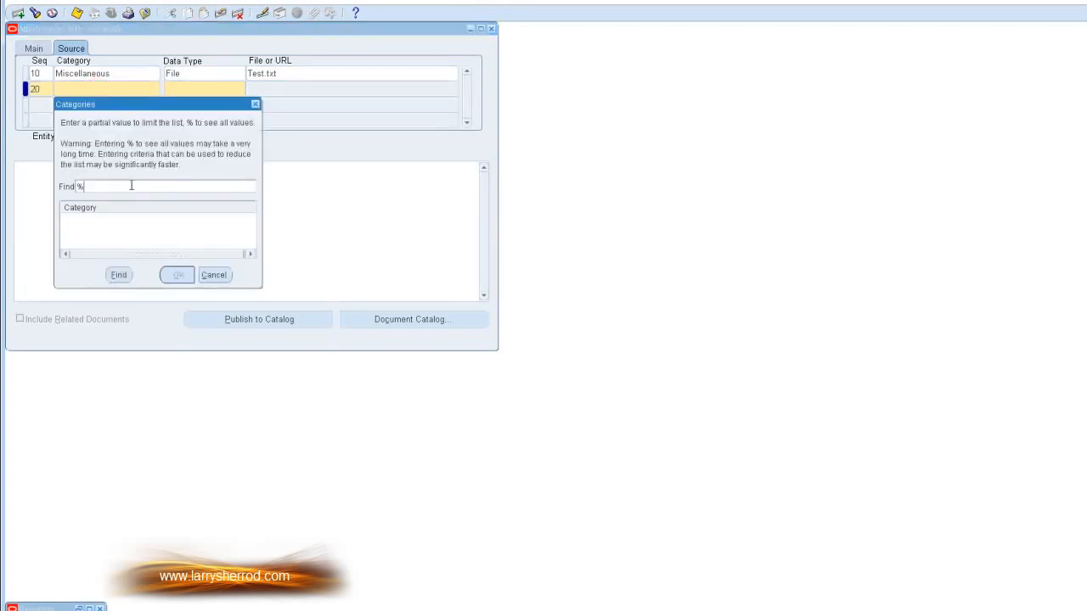
click(119, 275)
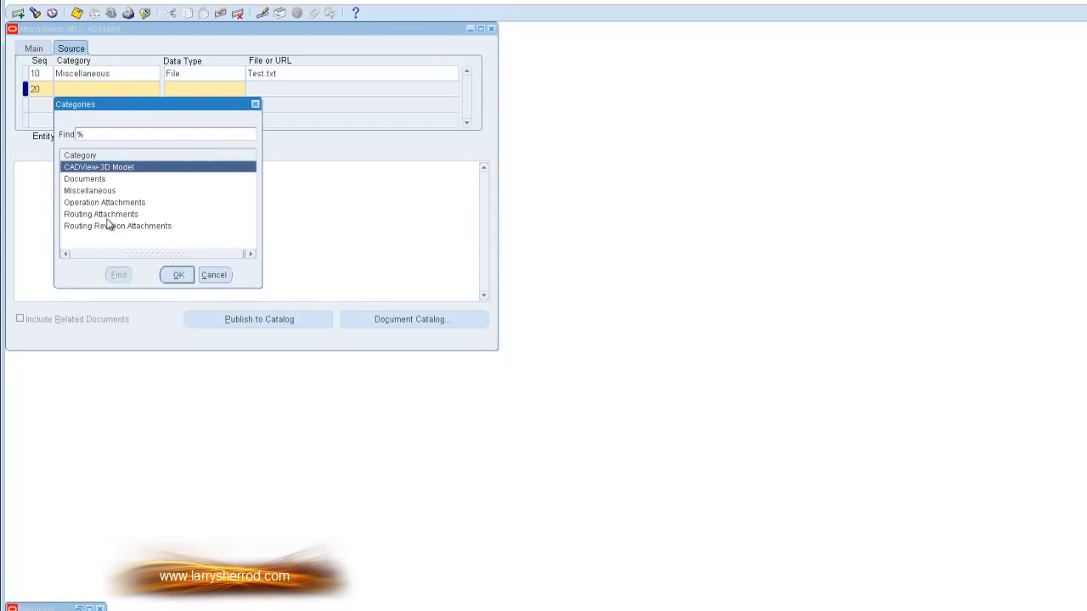
click(103, 214)
click(175, 275)
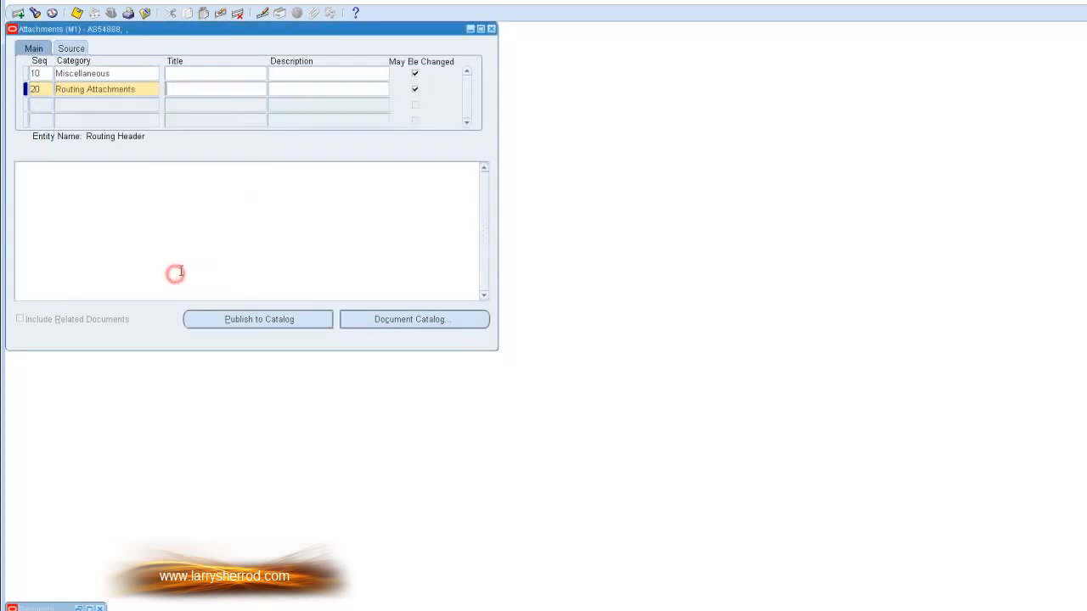
Step: Set the second attachment's data type to Short Text and enter the text "sjadfhklAJKaj"
click(76, 48)
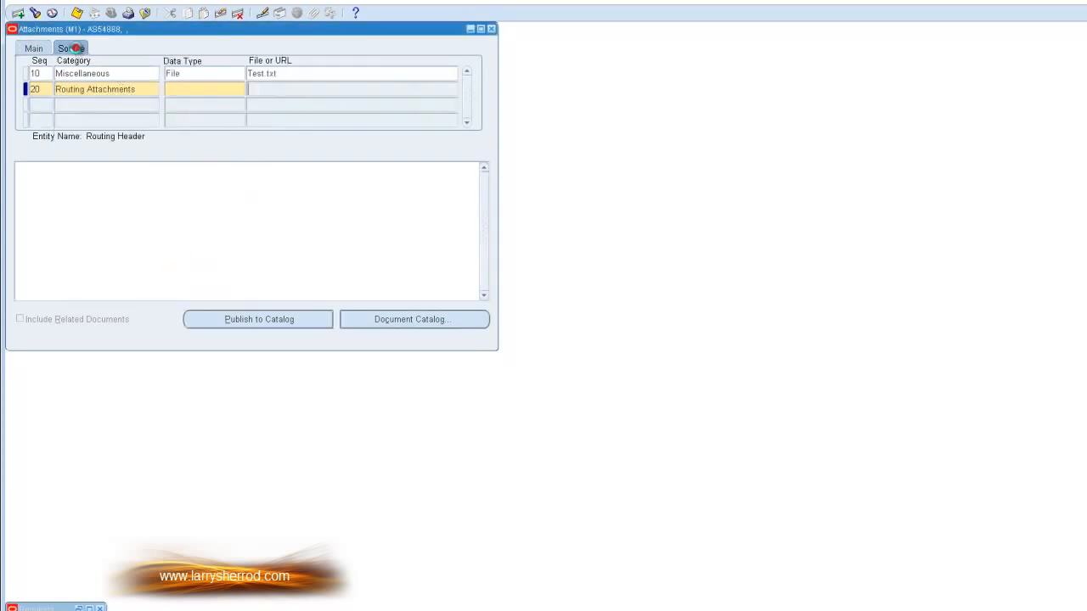
click(213, 90)
click(237, 88)
click(204, 191)
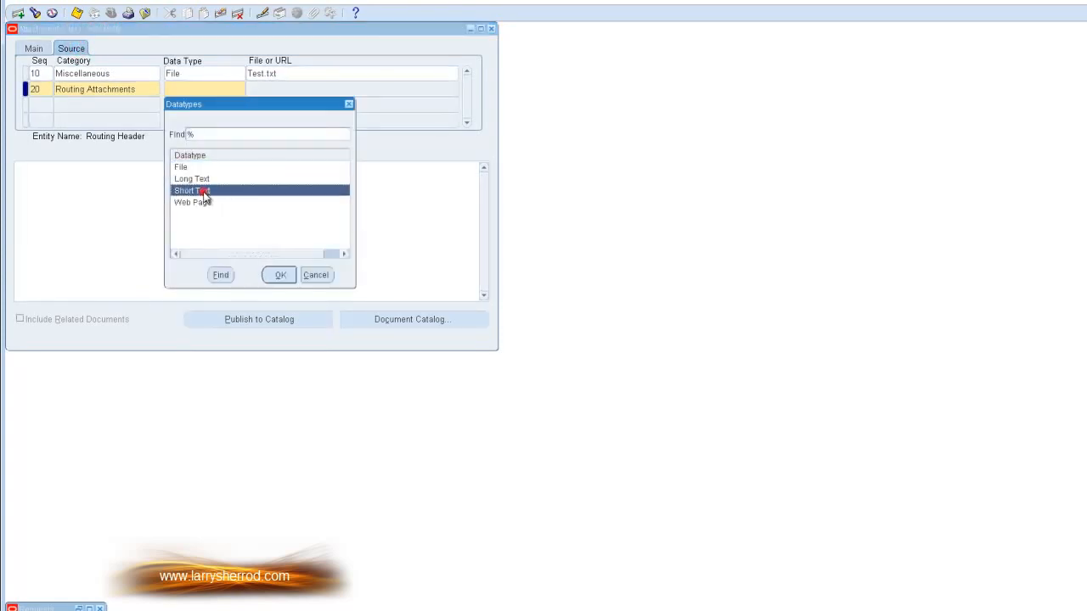
click(279, 275)
click(273, 209)
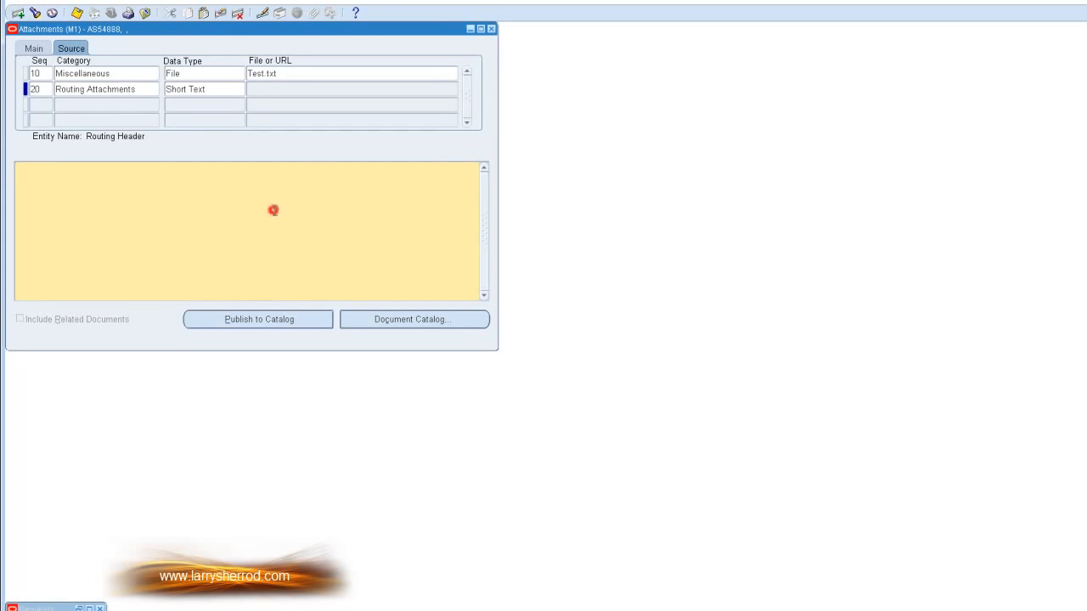
text(sjadfhklAJKaj)
Step: Replace the second attachment's short text with "2"
click(211, 89)
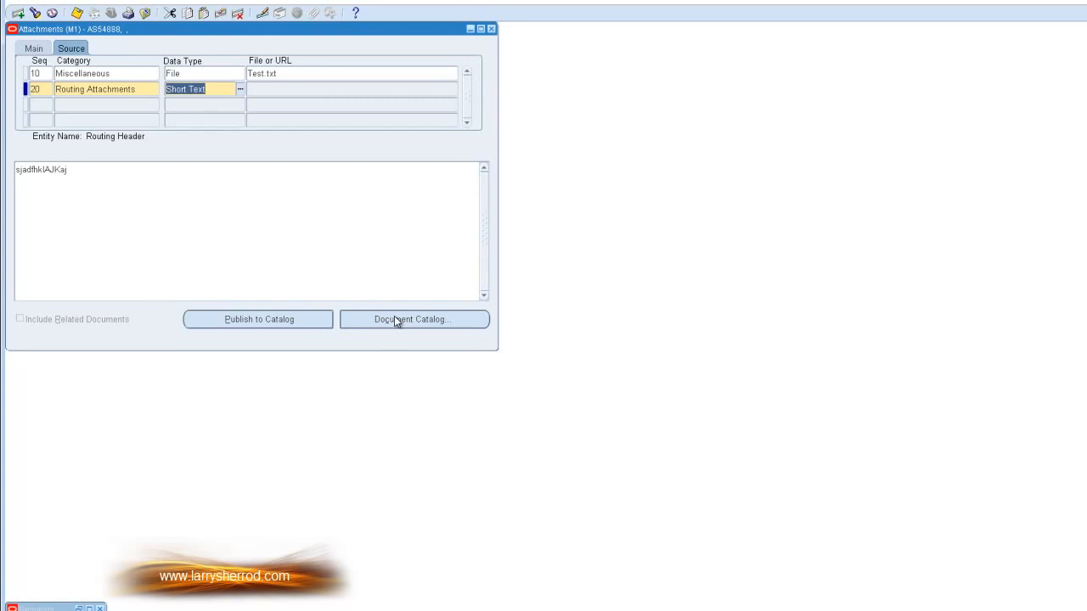
click(72, 170)
double_click(71, 170)
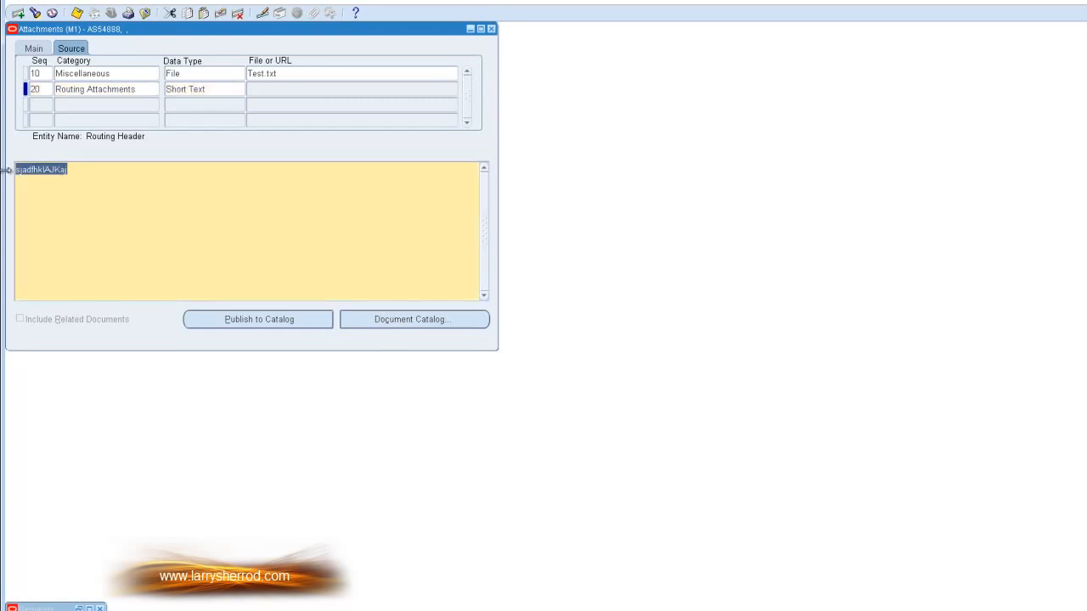
key(Delete)
click(227, 90)
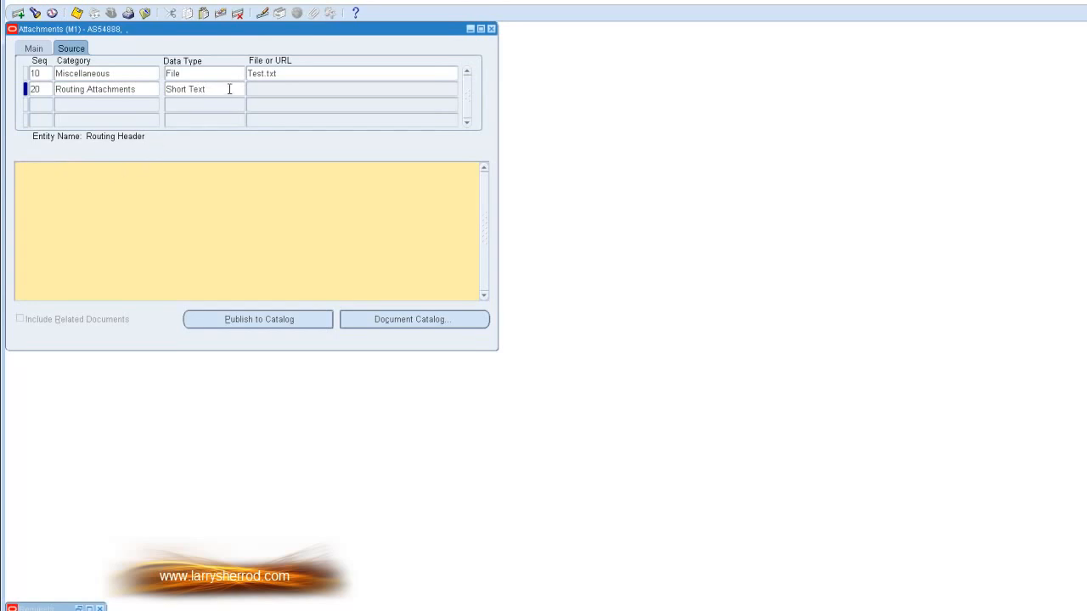
click(204, 202)
text(2)
Step: Try to open the document catalog, cancel the save request, and clear the unsaved Routing Attachments line
click(409, 319)
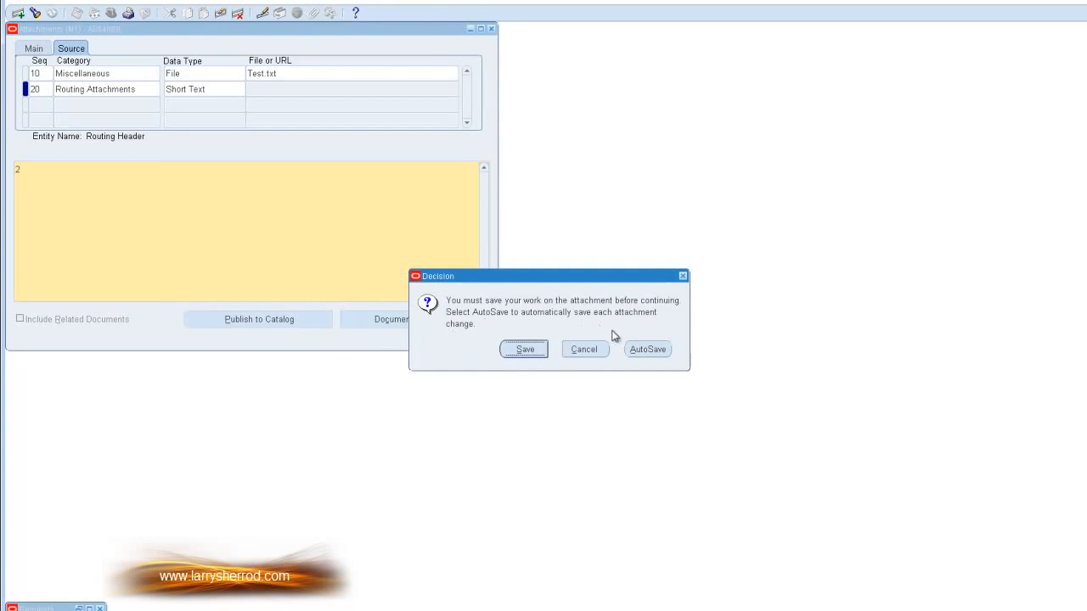
click(583, 349)
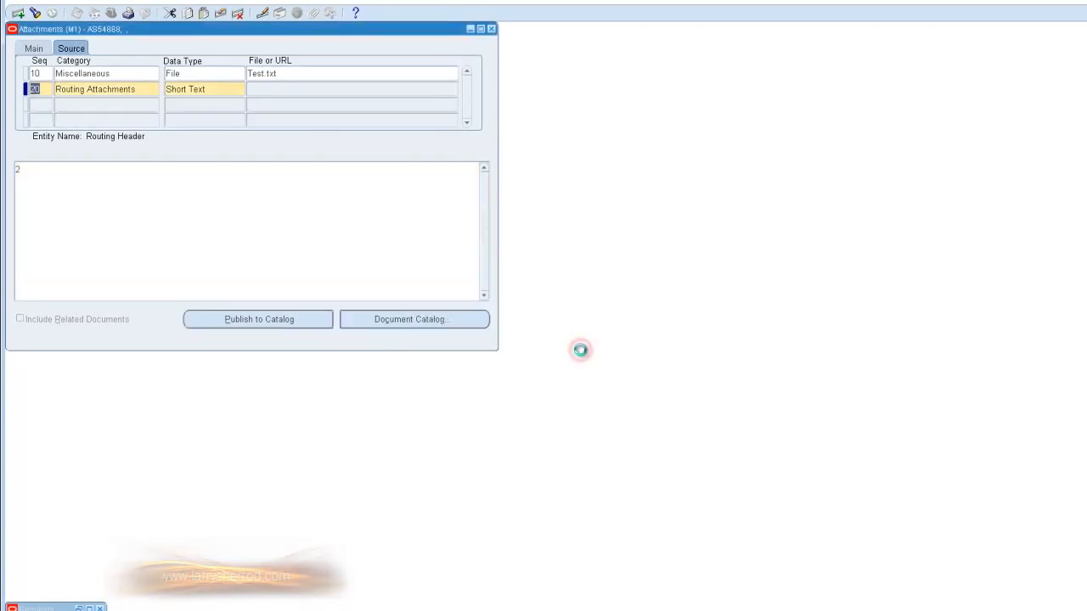
click(220, 13)
click(132, 90)
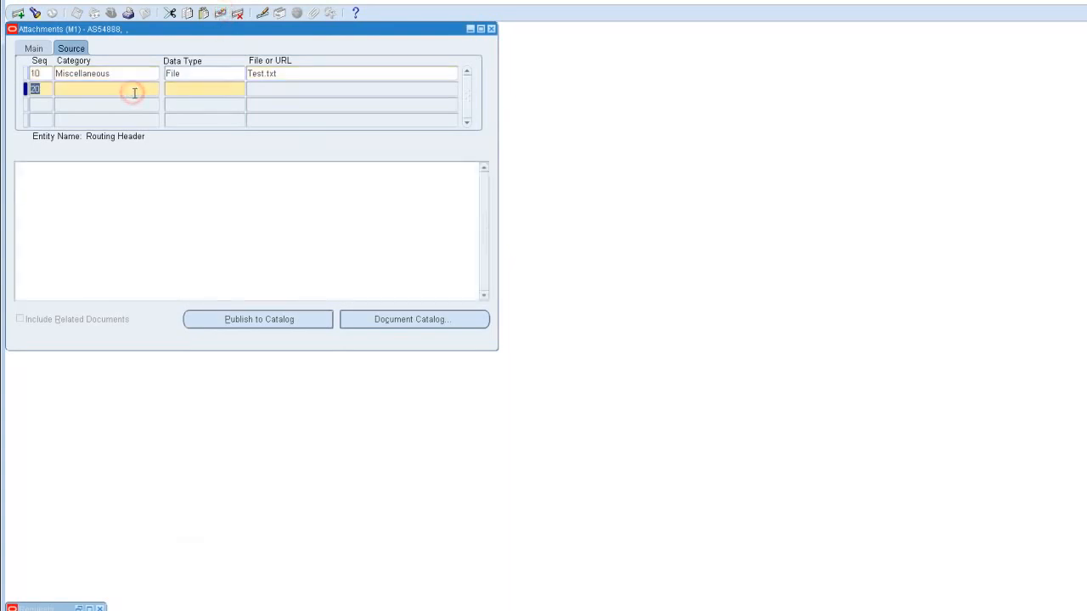
Step: Open the document catalog and search for existing documents in the Routing Attachments category
click(449, 321)
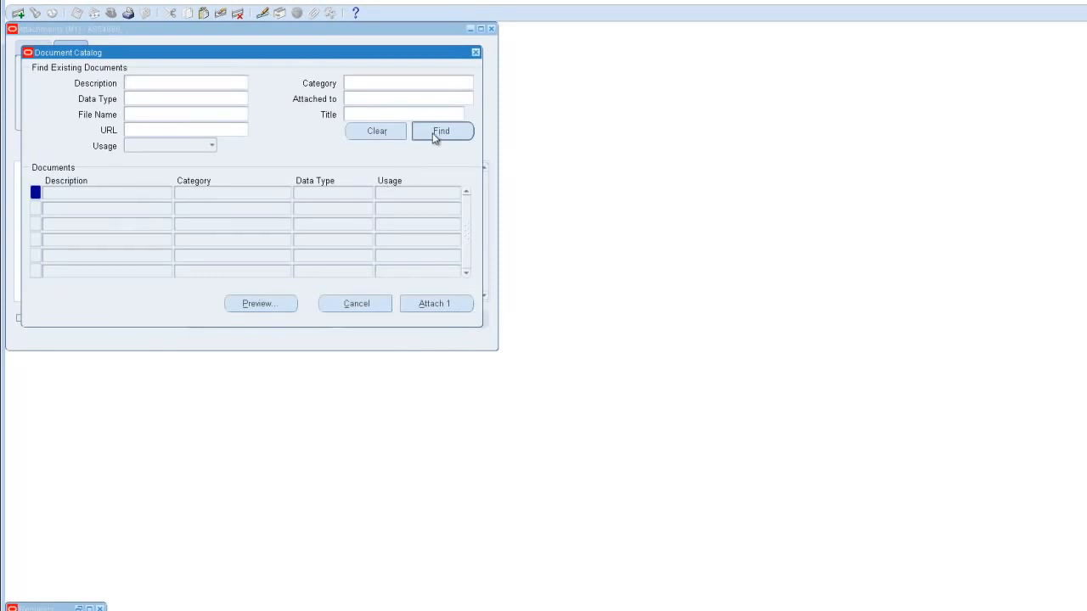
click(381, 81)
click(469, 83)
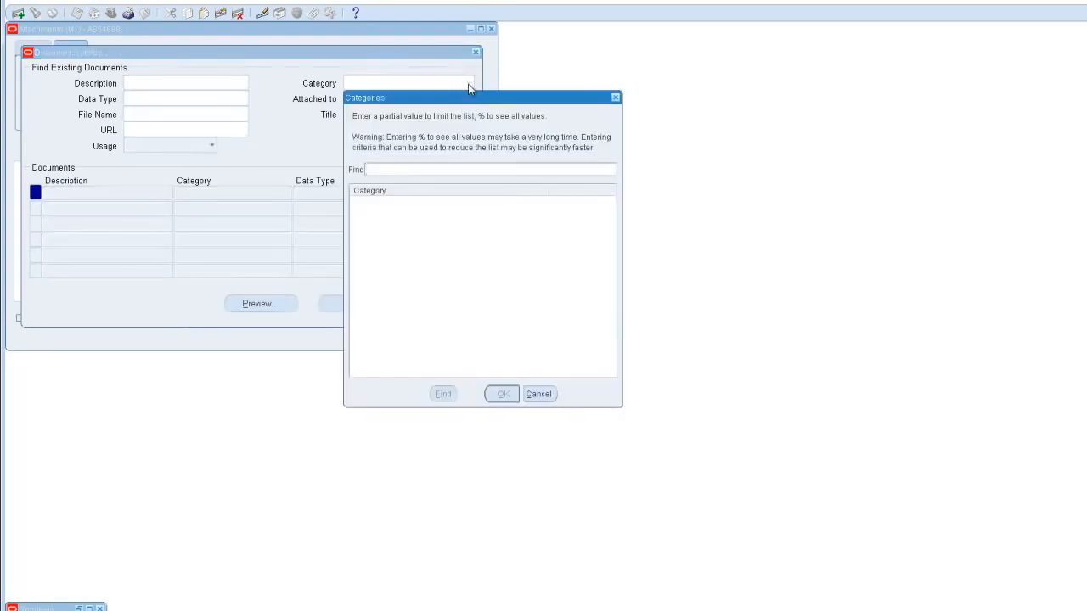
text(%)
click(445, 394)
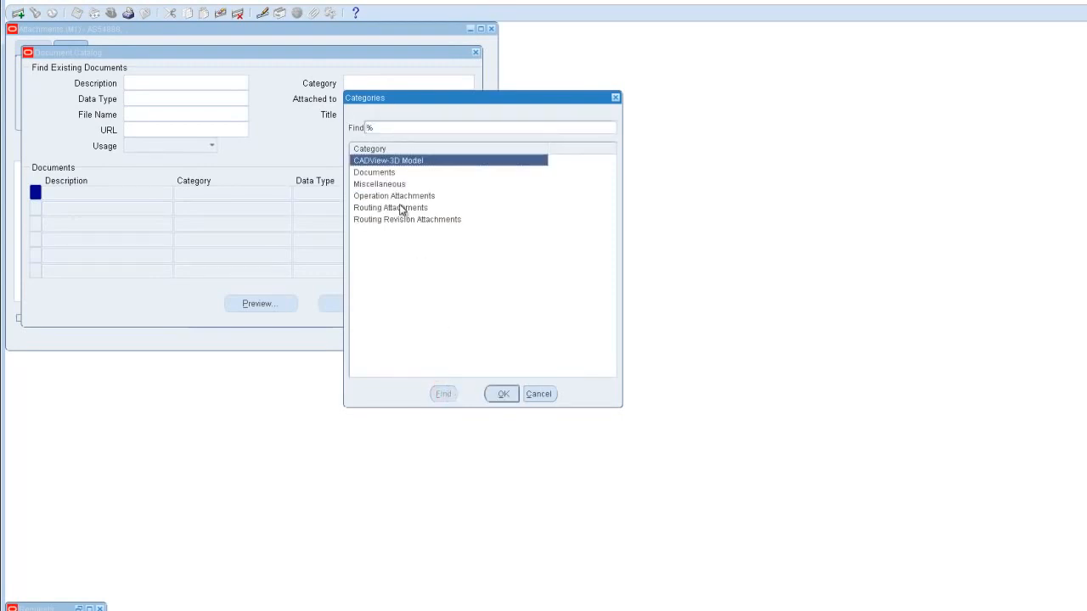
click(397, 207)
click(502, 395)
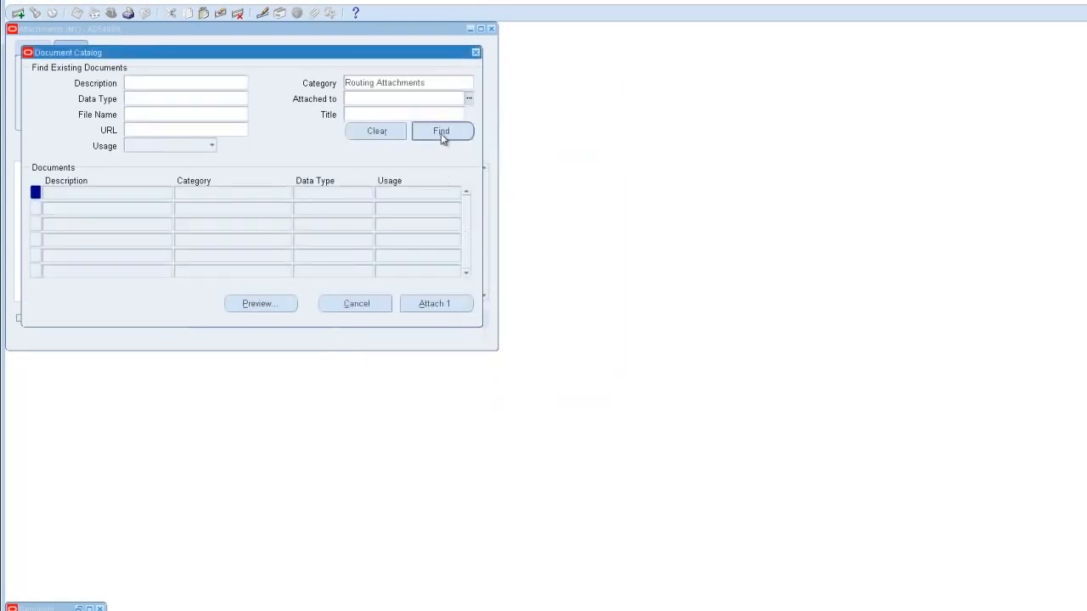
click(441, 131)
Step: Change the catalog search category to Documents and find the matching documents
click(433, 86)
click(469, 82)
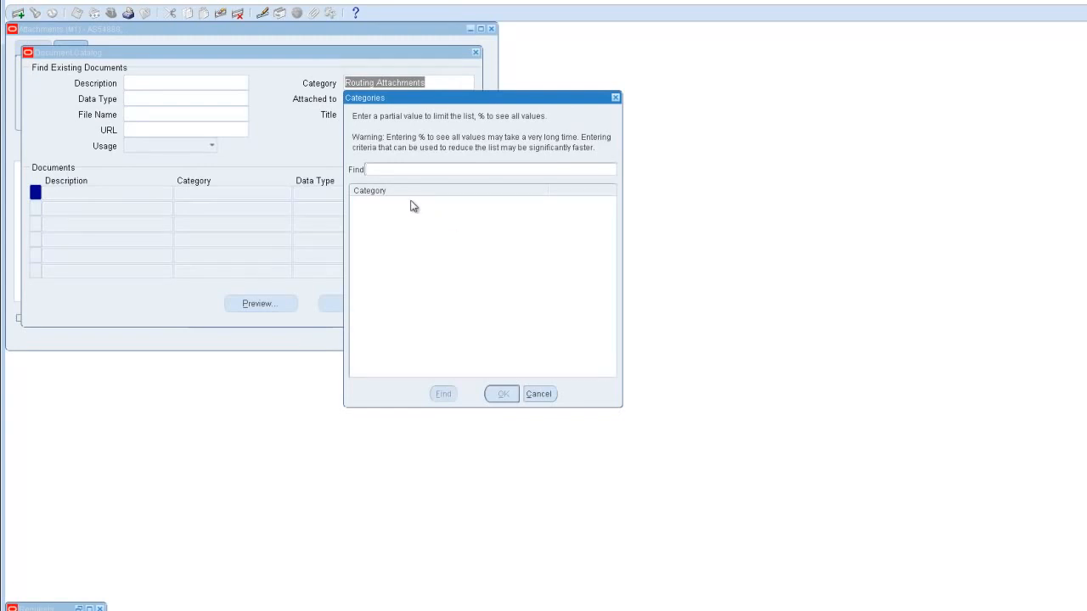
text(%)
click(442, 394)
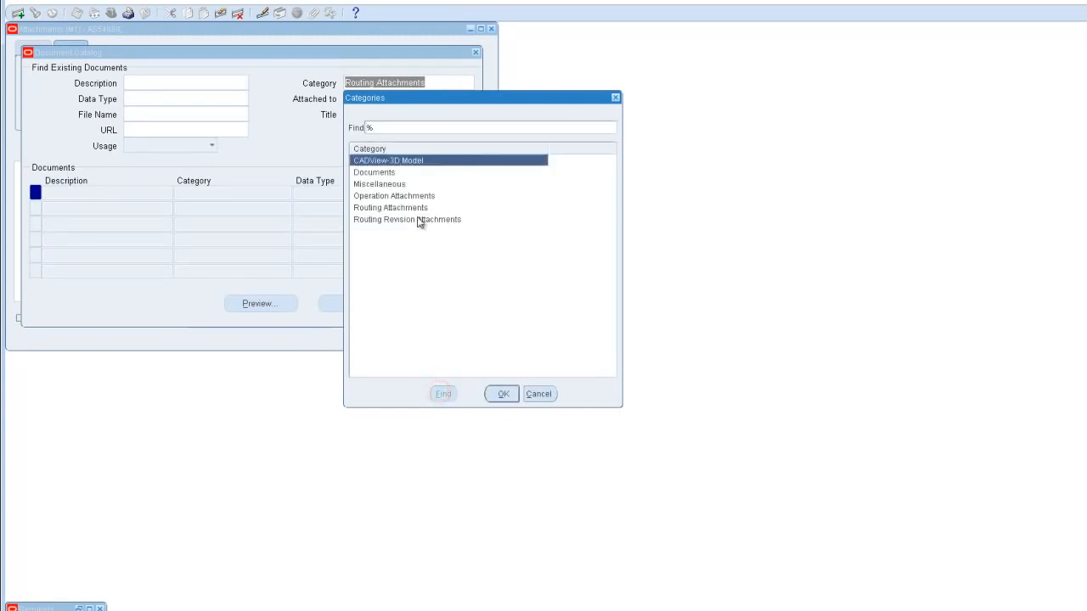
click(378, 172)
click(506, 394)
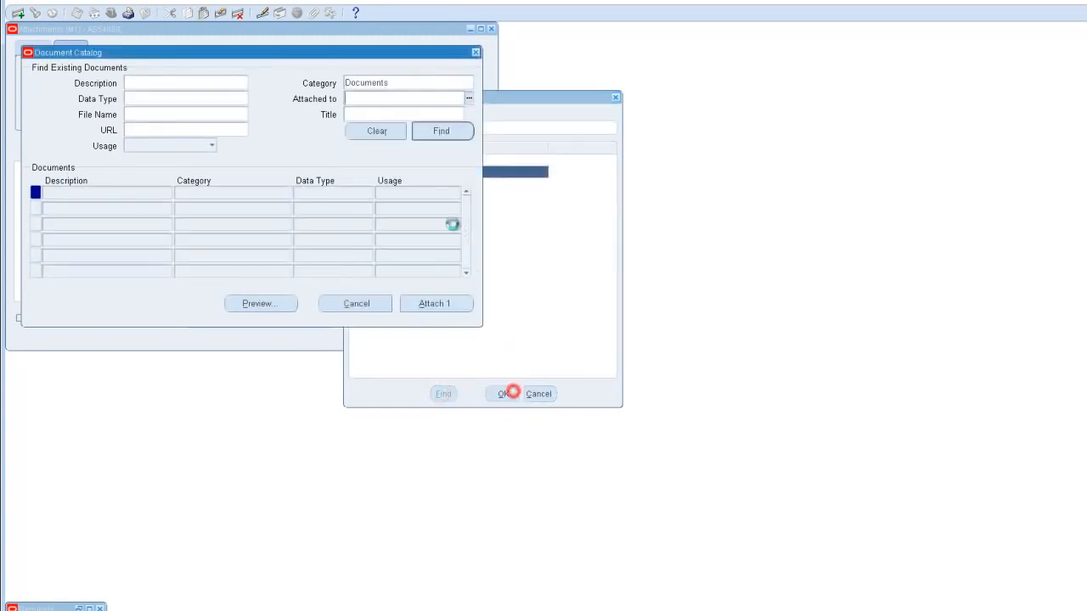
click(442, 132)
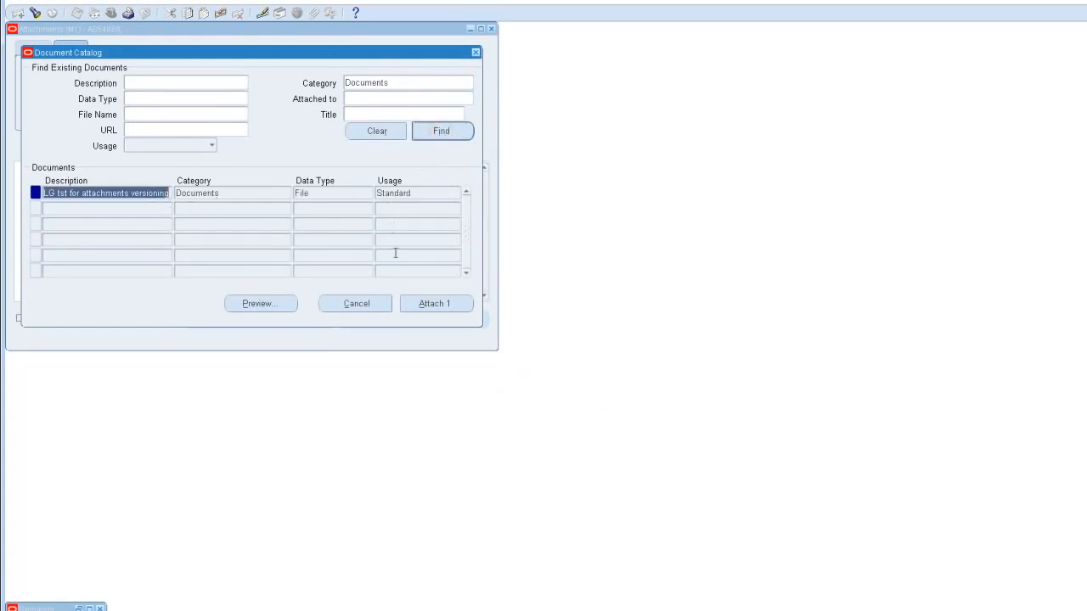
Step: Attach the "LG tst for attachments versioning" document to the AS54888 routing and open its file
click(432, 304)
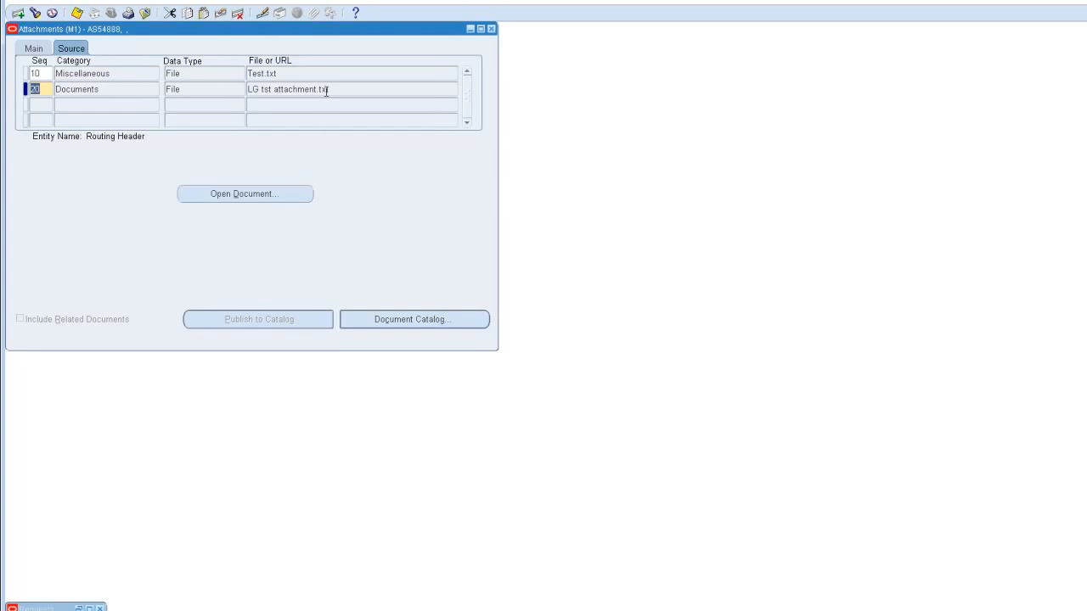
click(290, 193)
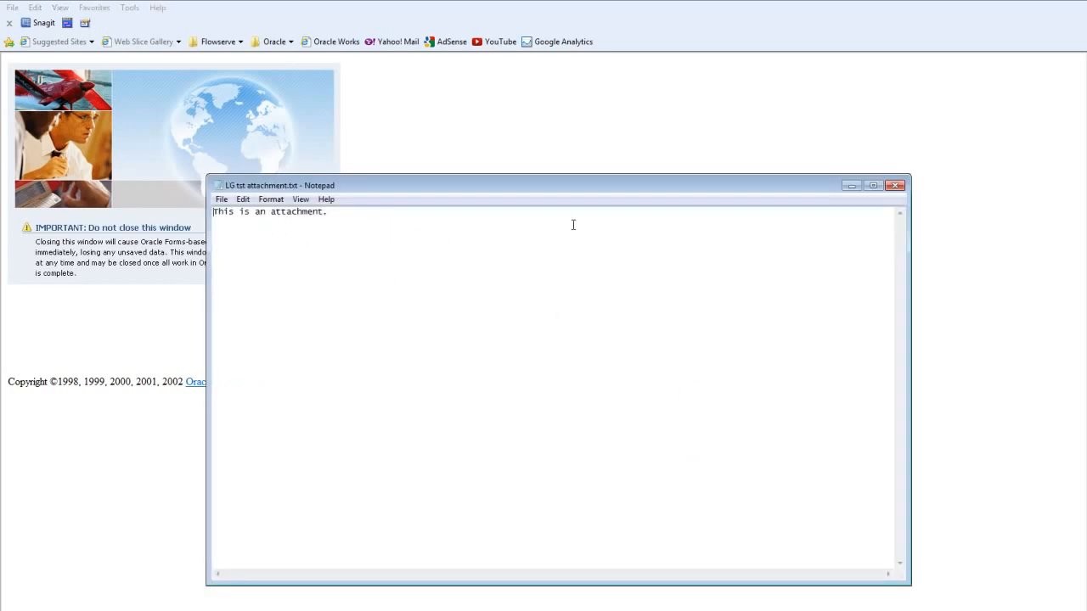
Step: Close the opened attachment text file, the AS54888 attachments window and the Routings window
click(893, 186)
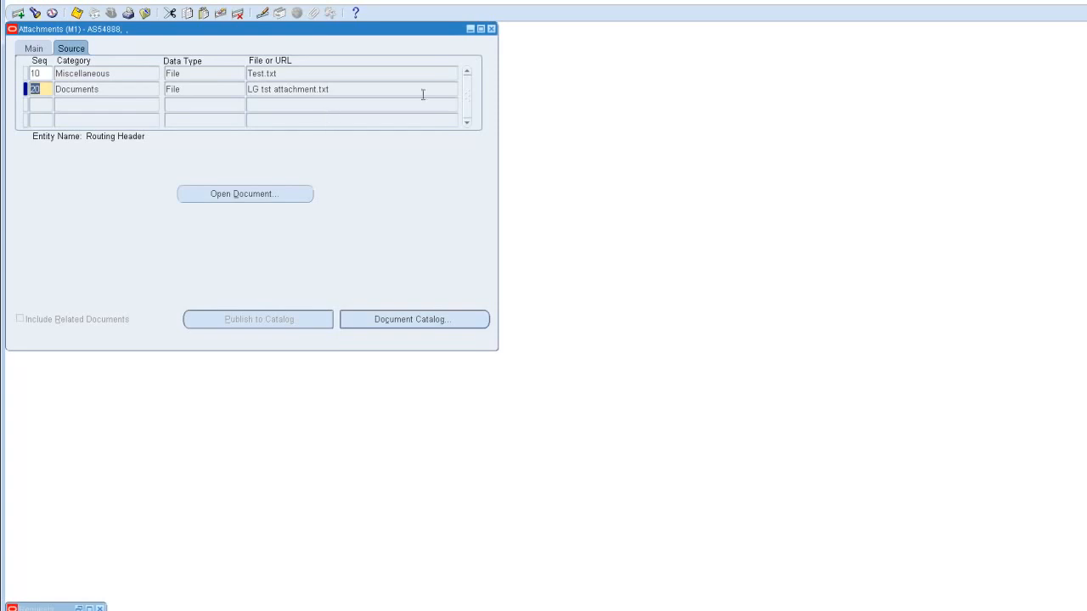
click(491, 28)
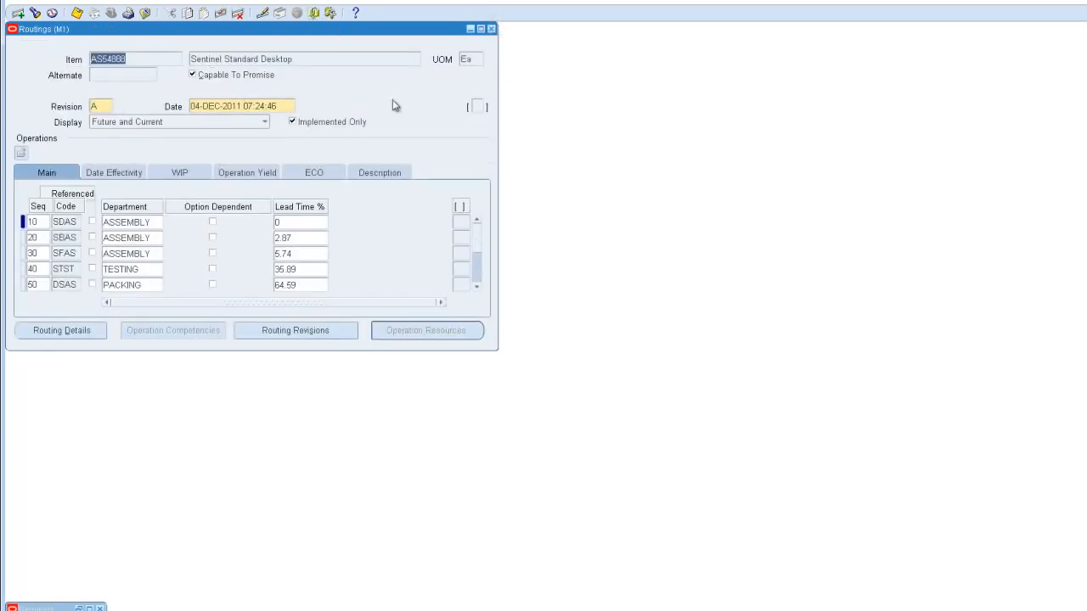
click(491, 29)
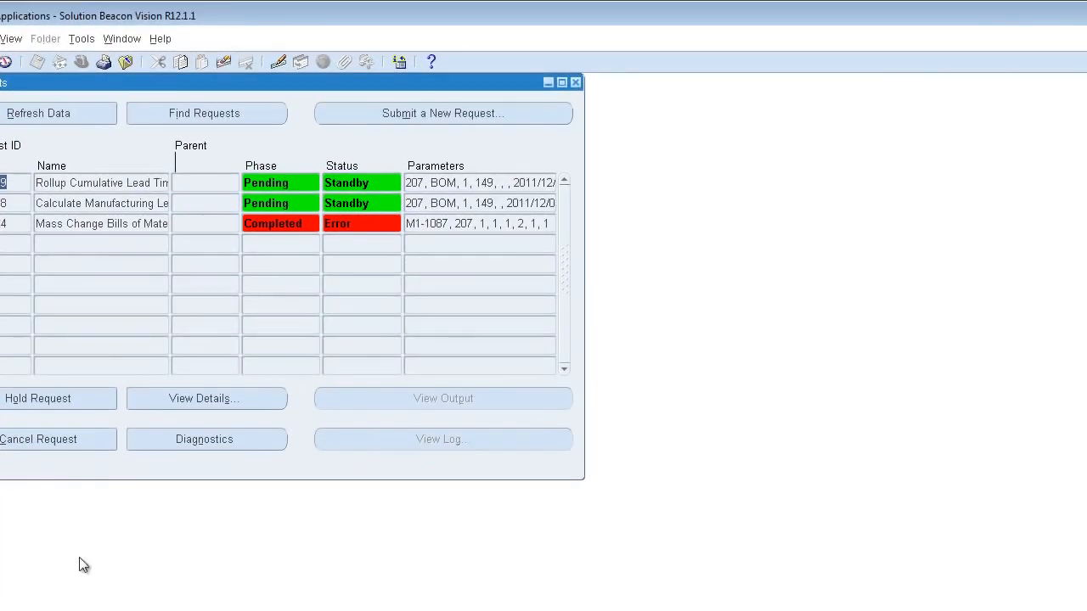
Step: Refresh the status of the submitted requests and close the Requests window to return to the Navigator
click(55, 115)
click(54, 116)
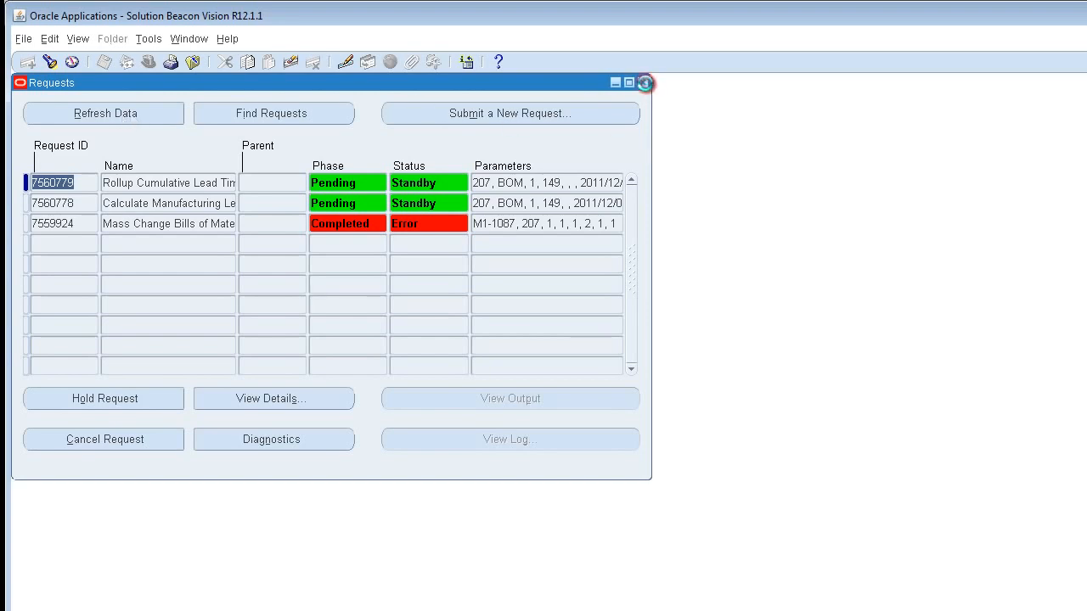
click(644, 82)
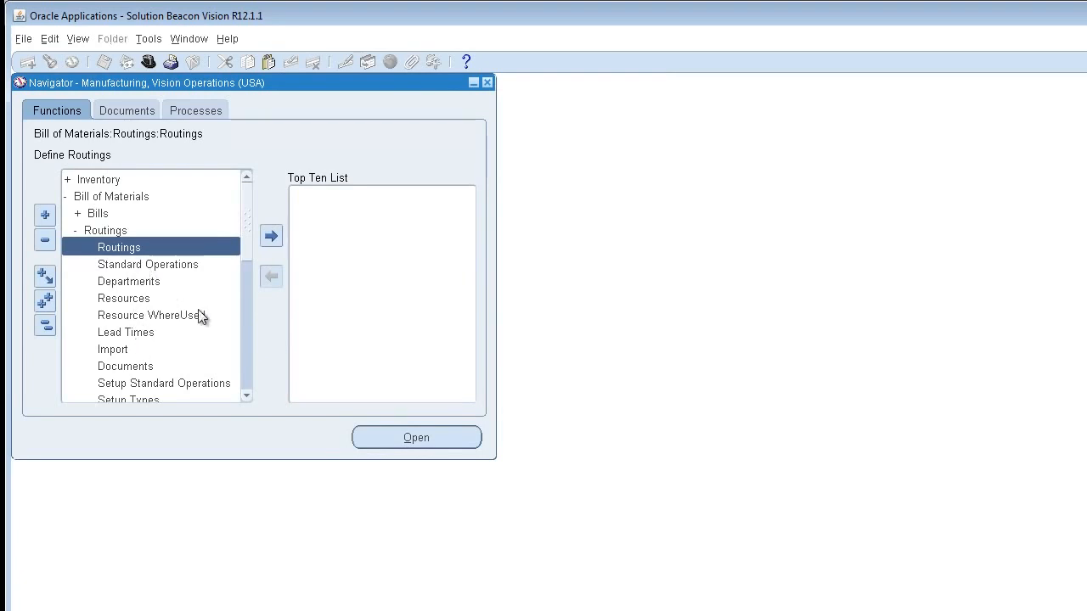
mouse_move(249, 232)
mouse_down()
mouse_move(247, 251)
mouse_move(247, 238)
mouse_up()
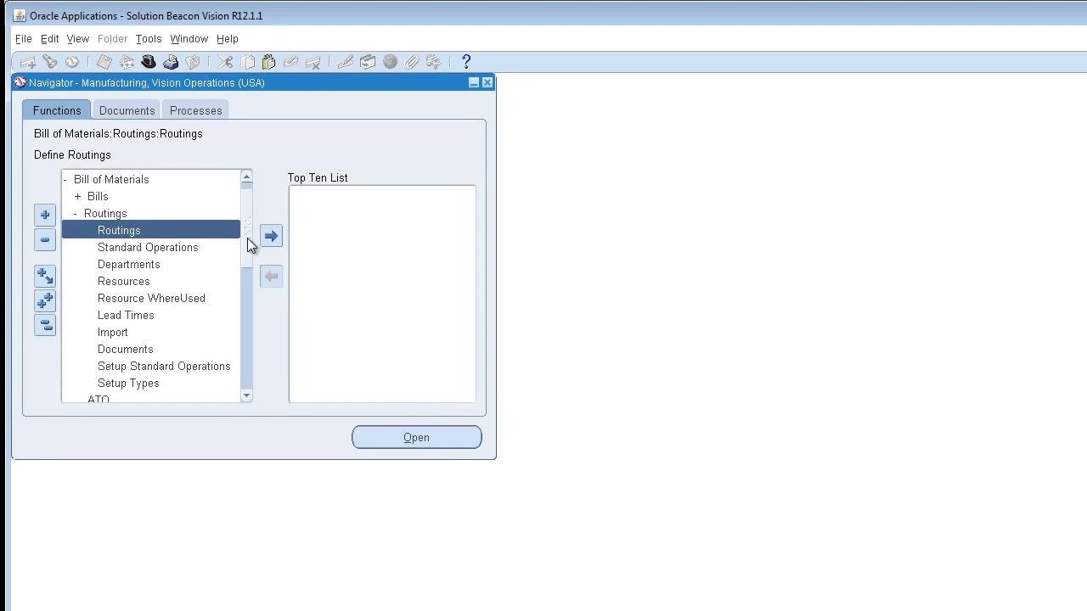
drag(247, 237, 241, 280)
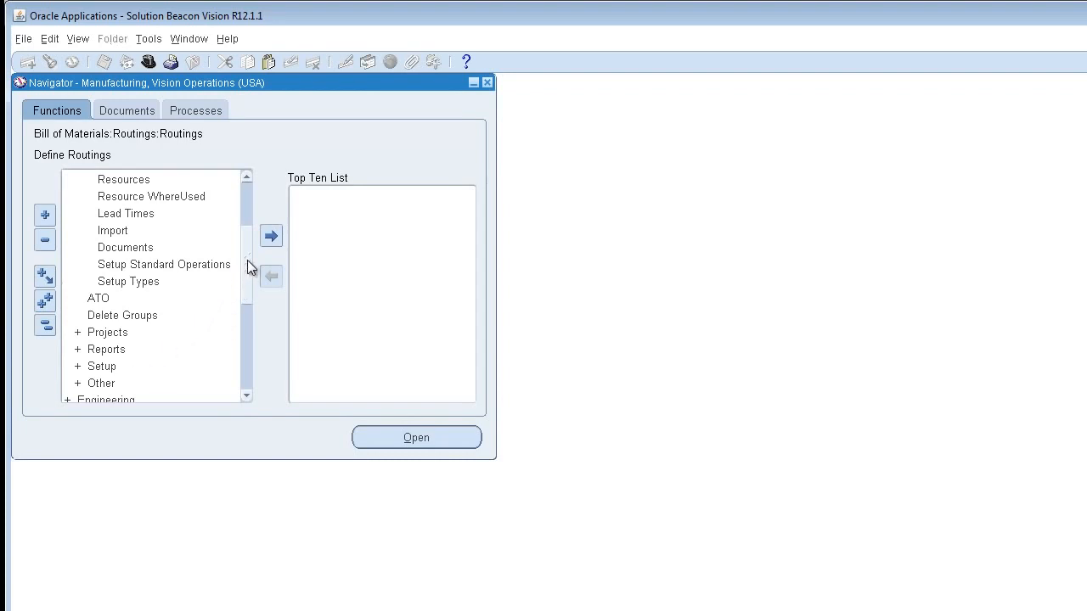
drag(246, 252, 245, 214)
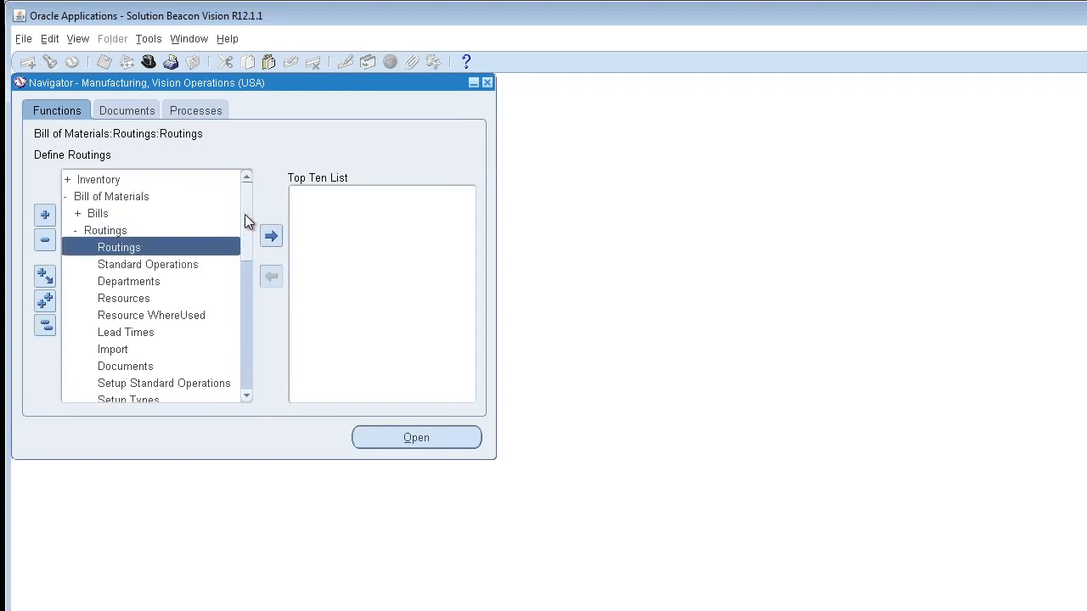